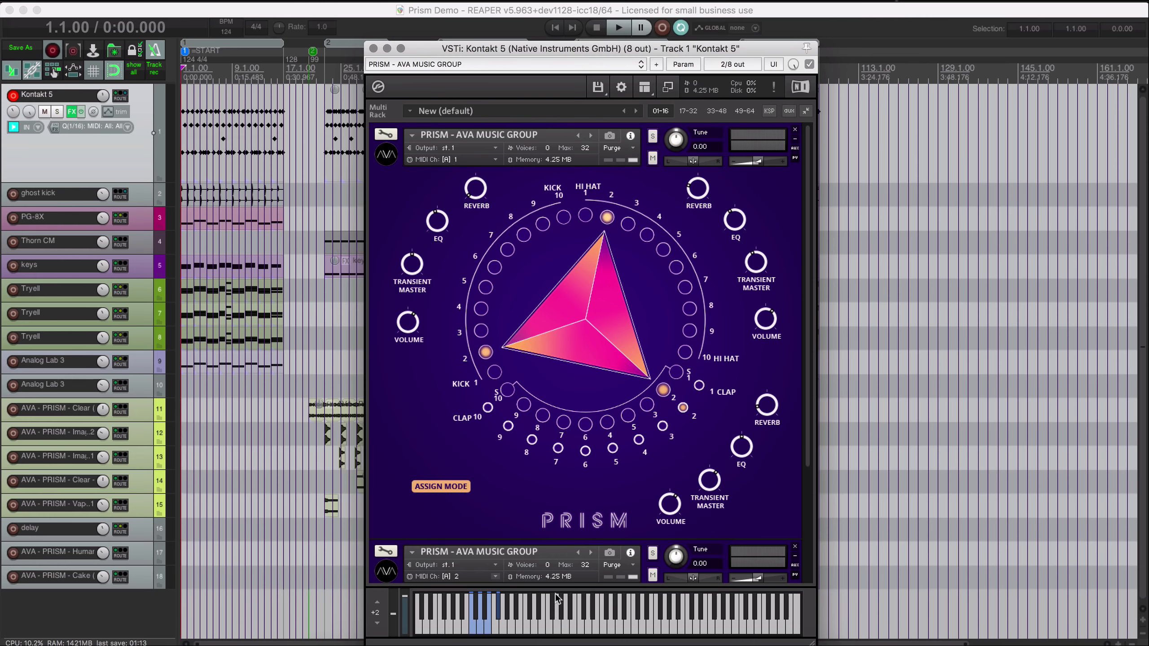
Move the Kontakt 5 window clear of the first four arrangement sections and disarm recording on the Kontakt 5 track
{"action": "left_click_drag", "start_coordinate": [453, 48], "coordinate": [764, 48]}
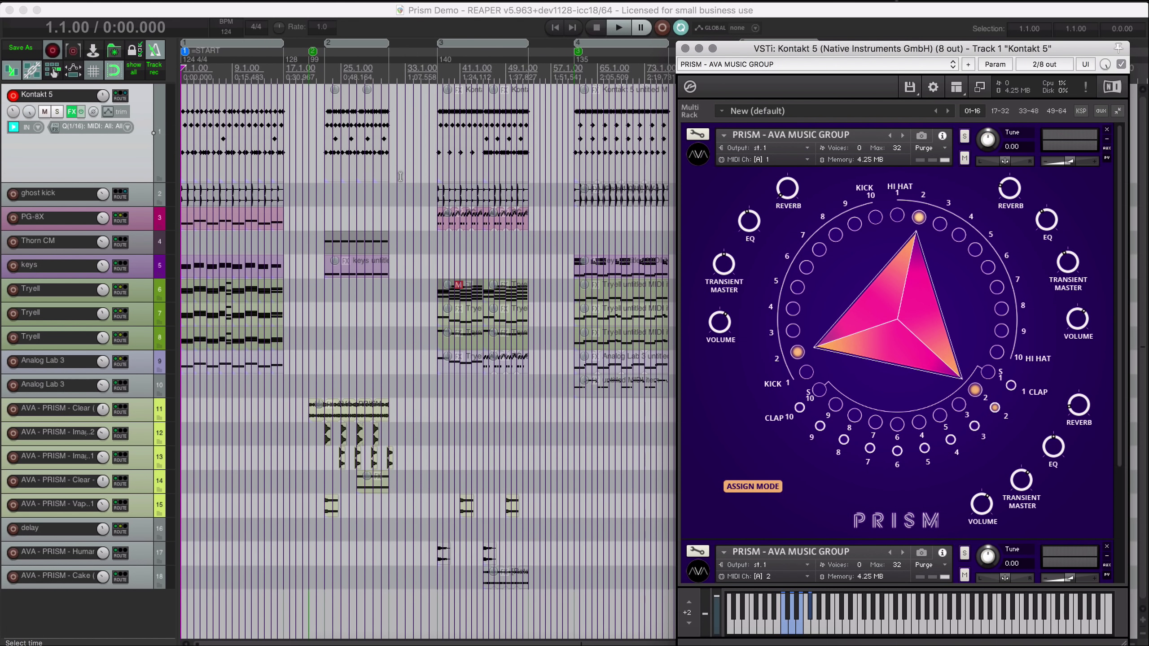
{"action": "scroll", "coordinate": [401, 176], "scroll_direction": "down", "scroll_amount": 1}
{"action": "scroll", "coordinate": [400, 176], "scroll_direction": "down", "scroll_amount": 1}
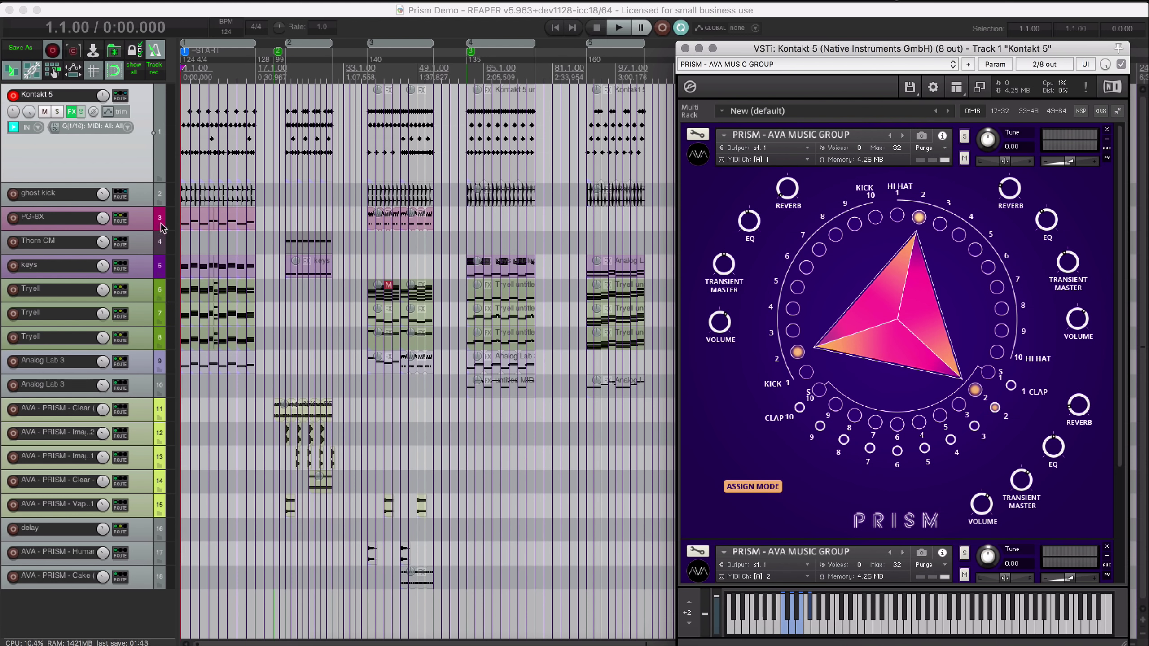
{"action": "left_click", "coordinate": [14, 96]}
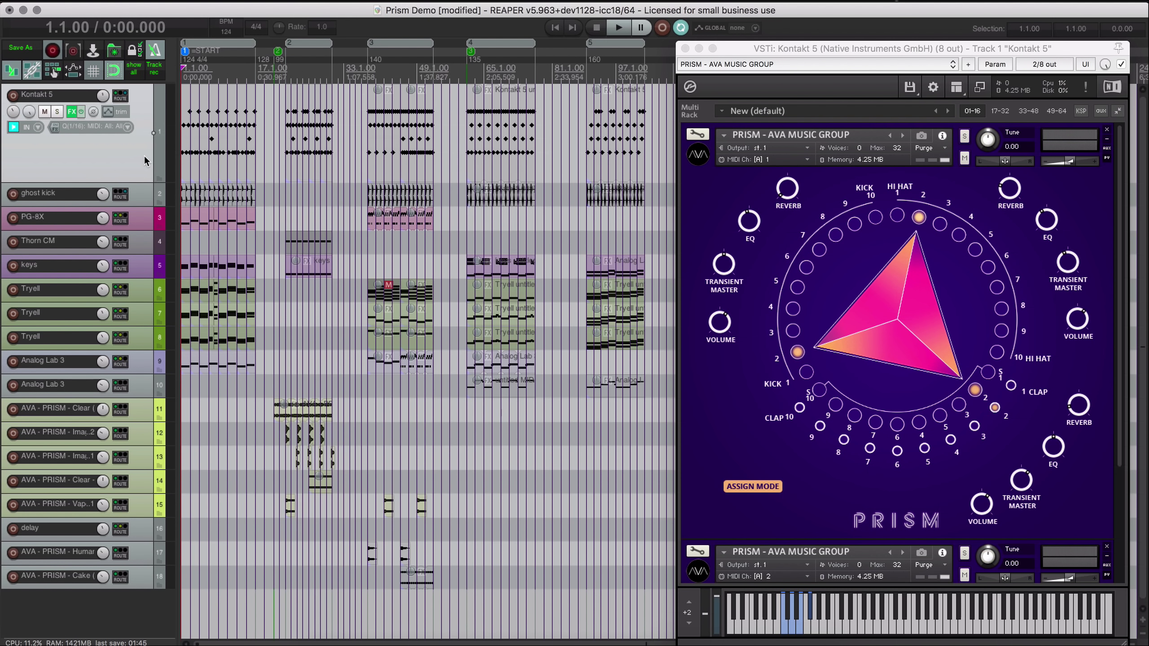
Play the first section of the arrangement from bar 1 to about bar 17 and stop playback
{"action": "key", "text": "space"}
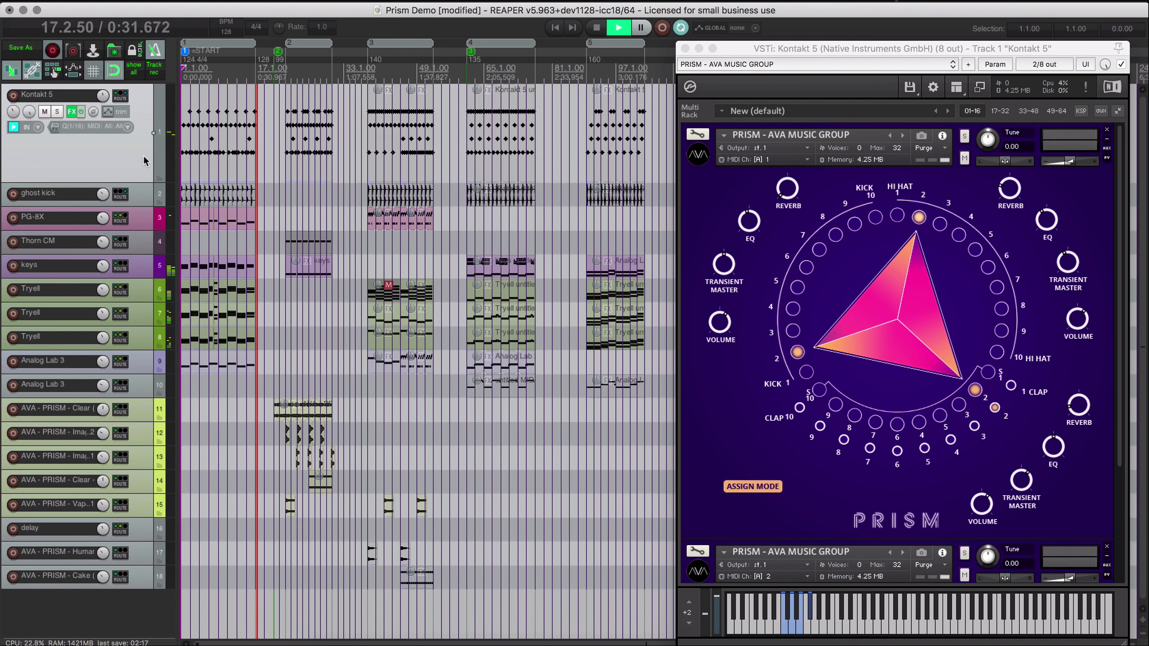
{"action": "key", "text": "space"}
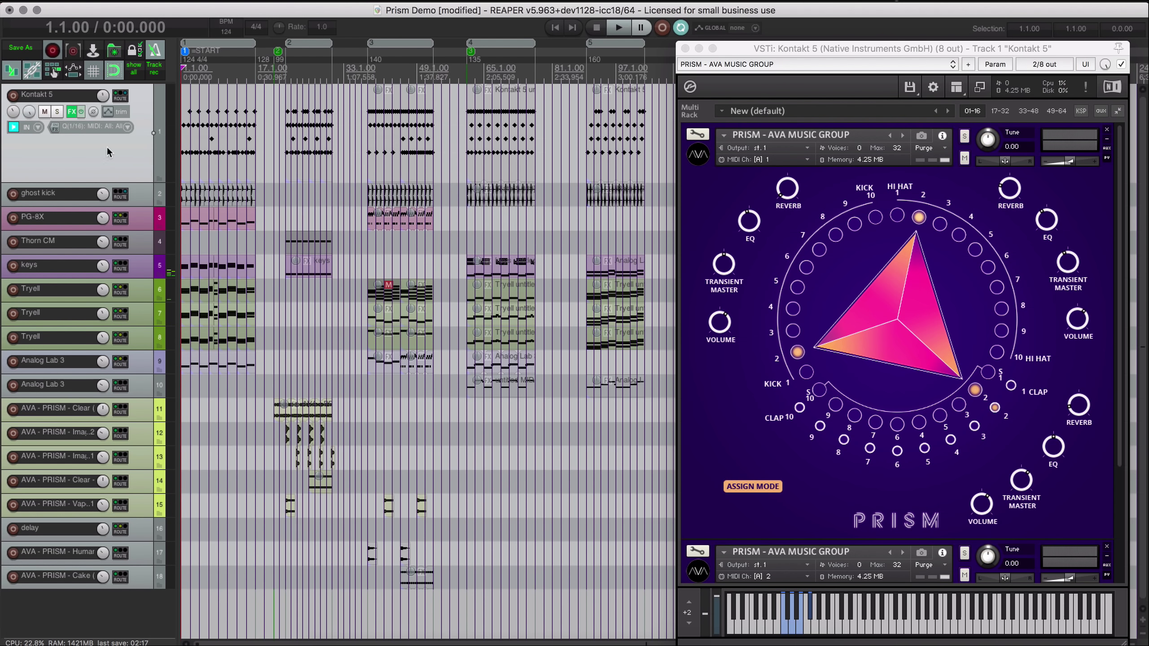
{"action": "right_click", "coordinate": [74, 113]}
{"action": "left_click", "coordinate": [57, 143]}
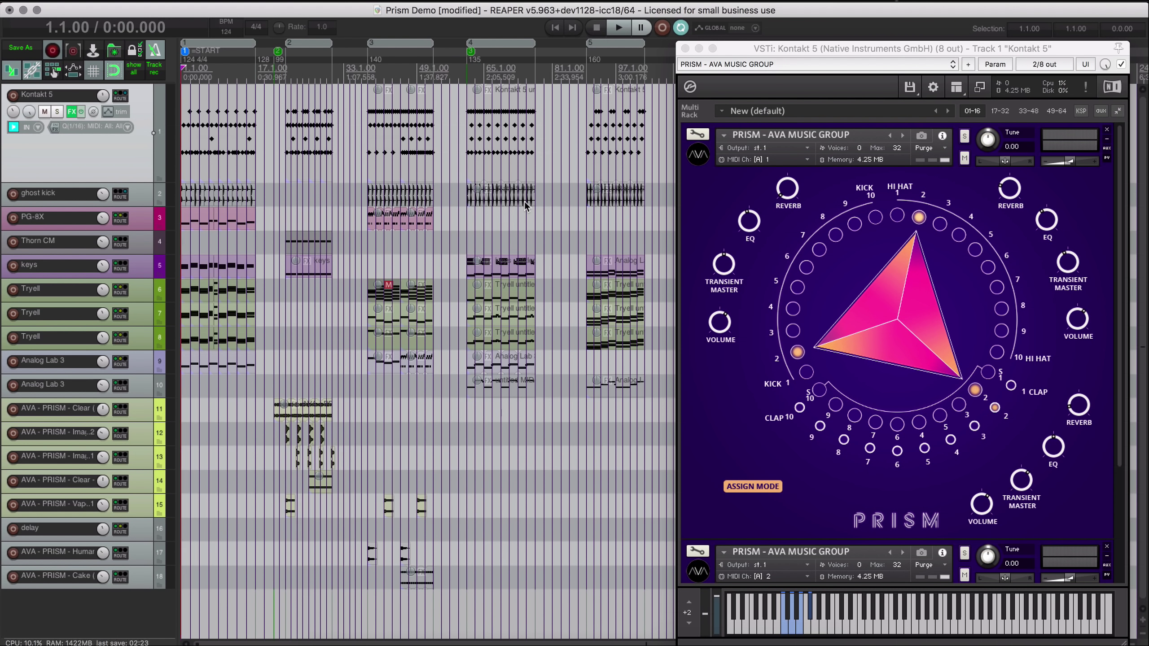
Move the edit cursor to the 99 BPM marker at bar 21 and expand track 11, AVA - PRISM - Clear
{"action": "key", "text": "2"}
{"action": "key", "text": "2"}
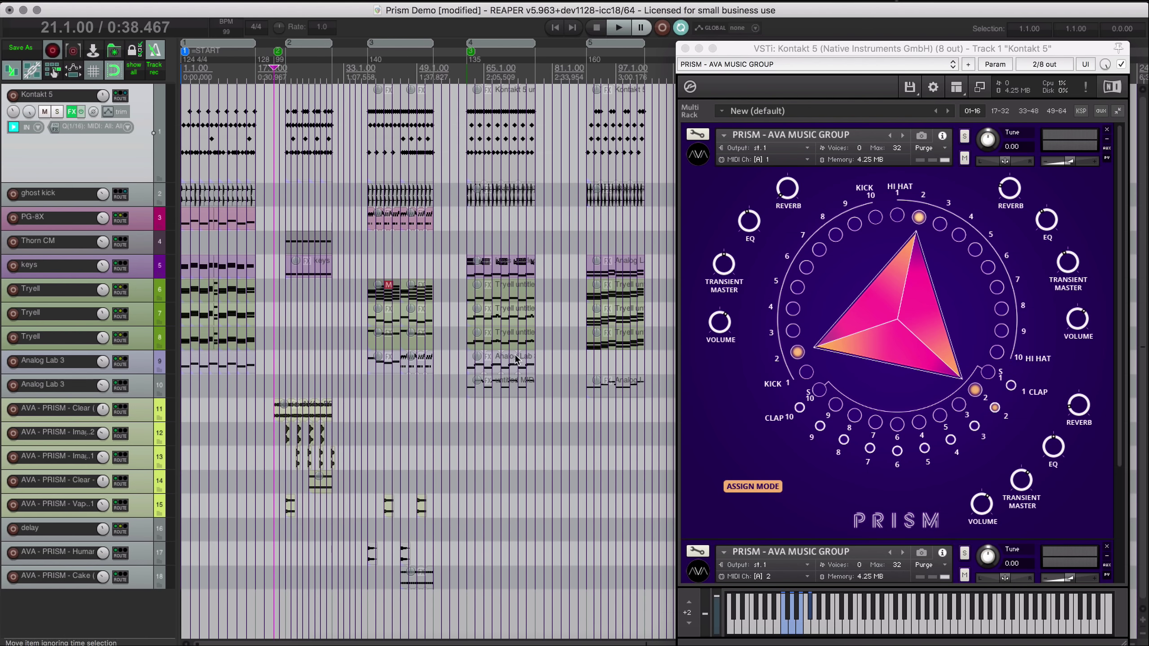
{"action": "left_click", "coordinate": [144, 413]}
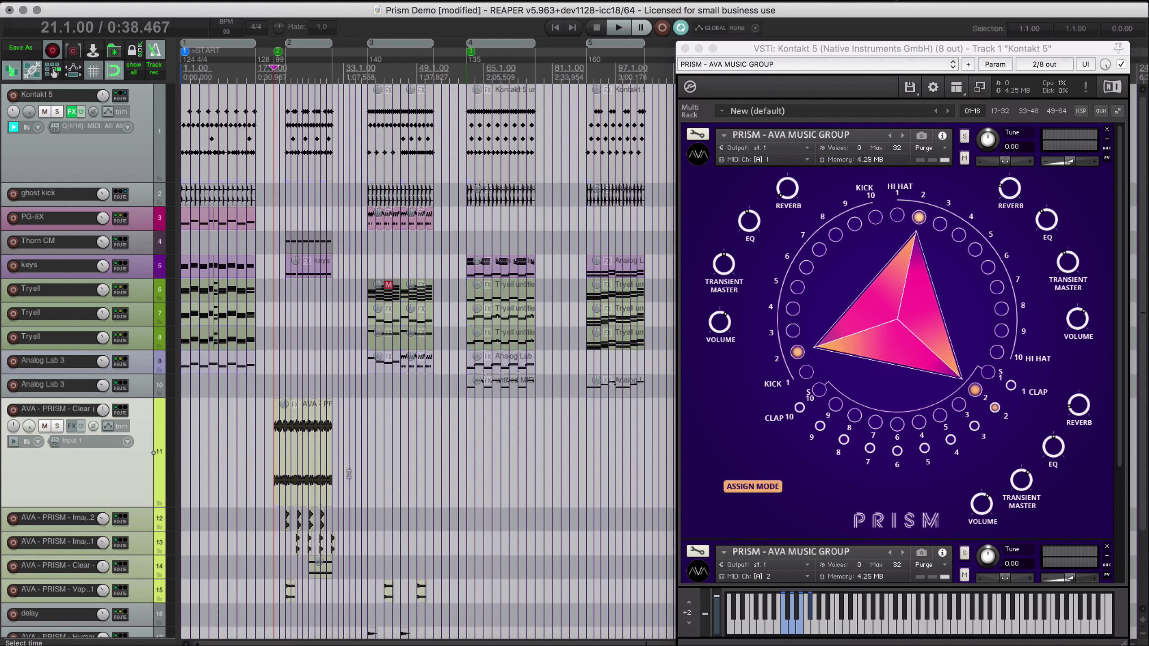
{"action": "scroll", "coordinate": [348, 474], "scroll_direction": "up", "scroll_amount": 6}
{"action": "scroll", "coordinate": [348, 474], "scroll_direction": "down", "scroll_amount": 6}
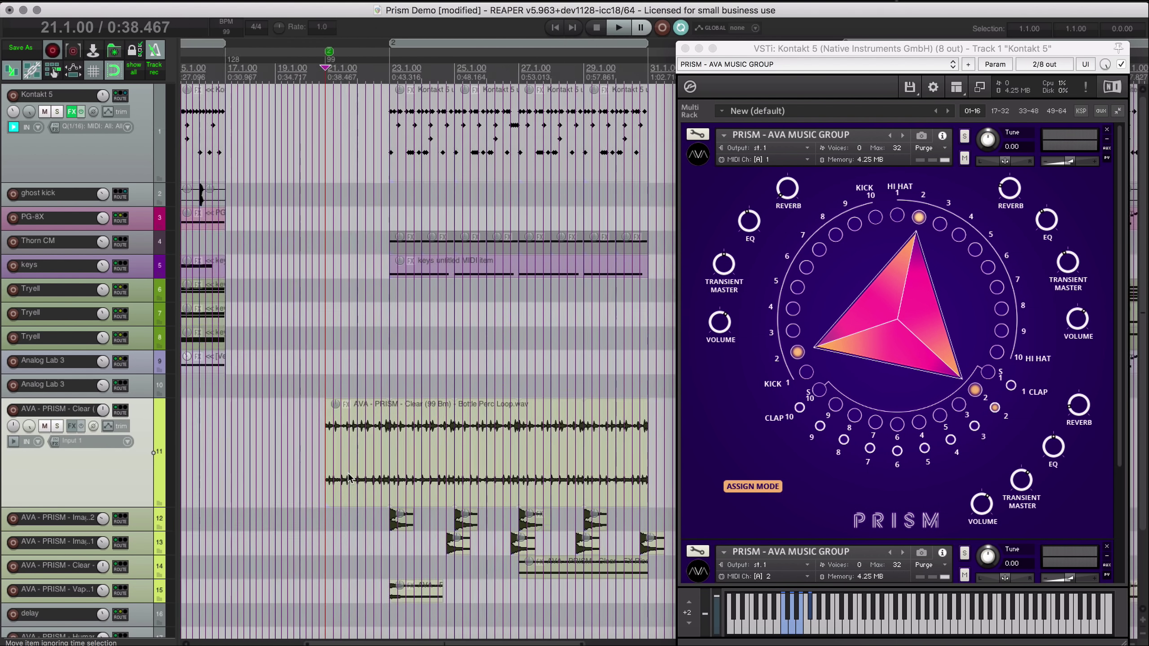
{"action": "scroll", "coordinate": [348, 474], "scroll_direction": "right", "scroll_amount": 2}
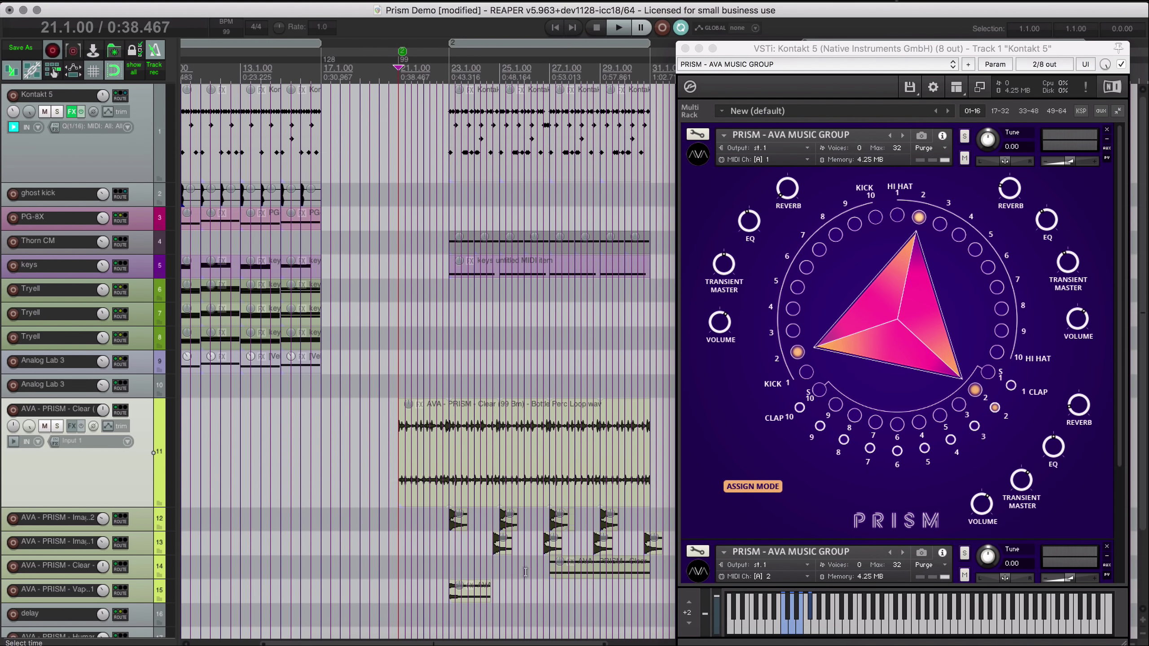
{"action": "scroll", "coordinate": [456, 554], "scroll_direction": "down", "scroll_amount": 5}
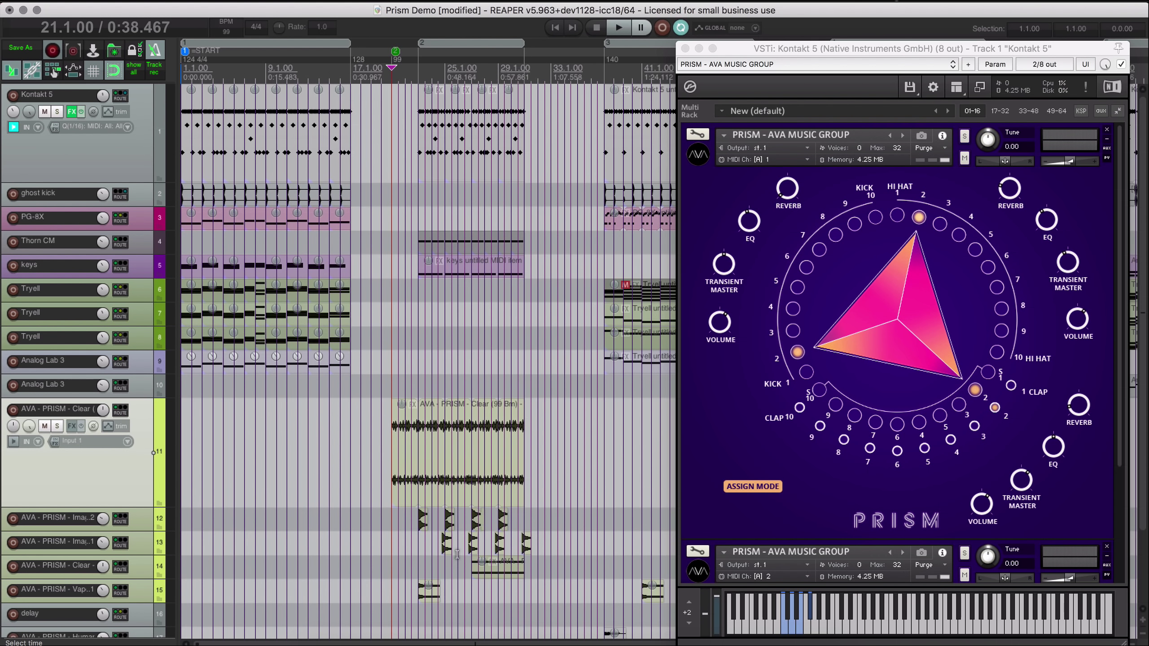
{"action": "scroll", "coordinate": [458, 553], "scroll_direction": "right", "scroll_amount": 3}
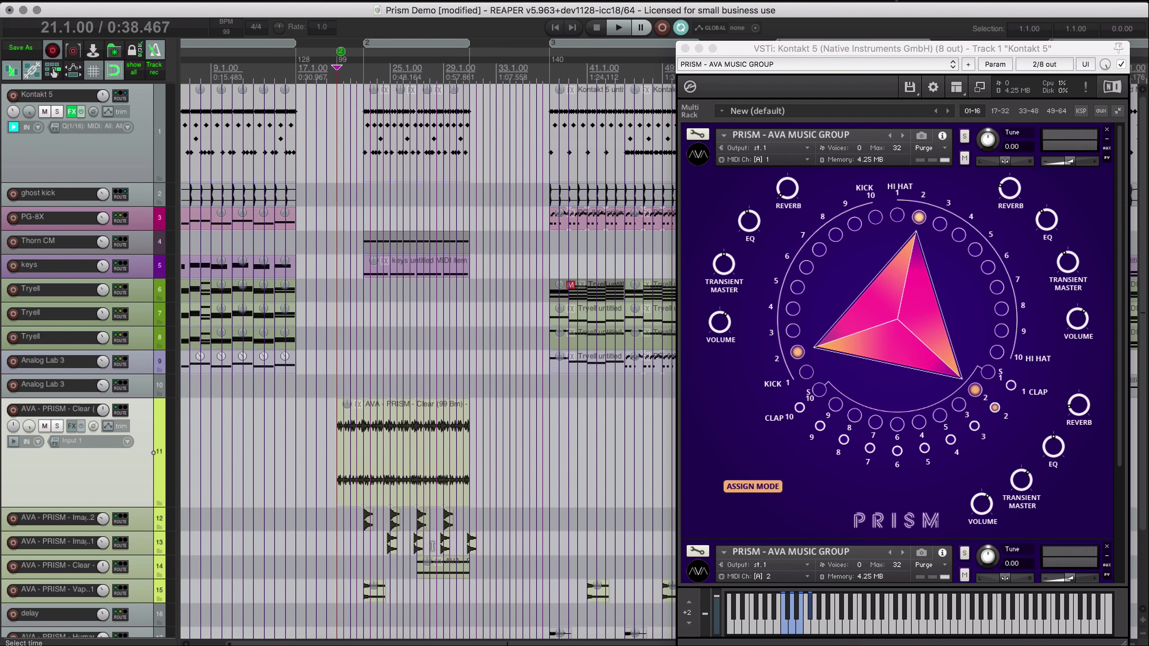
Start playing the 99 BPM section from bar 21 and show the second Prism instance in place of the first
{"action": "key", "text": "space"}
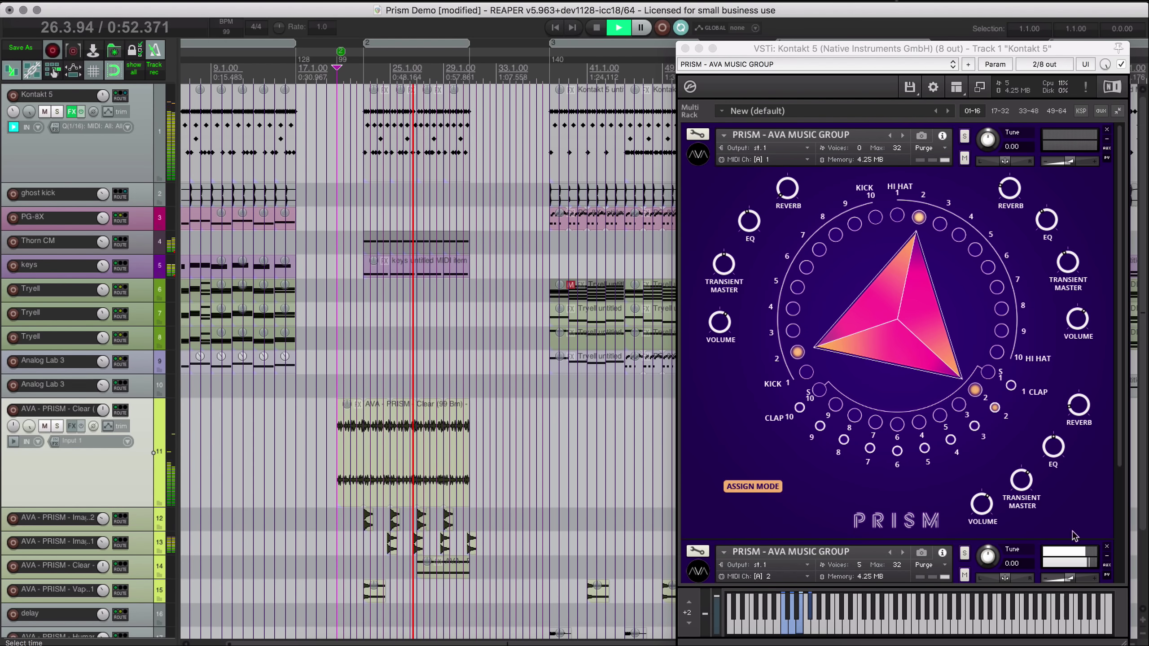
{"action": "left_click", "coordinate": [698, 154]}
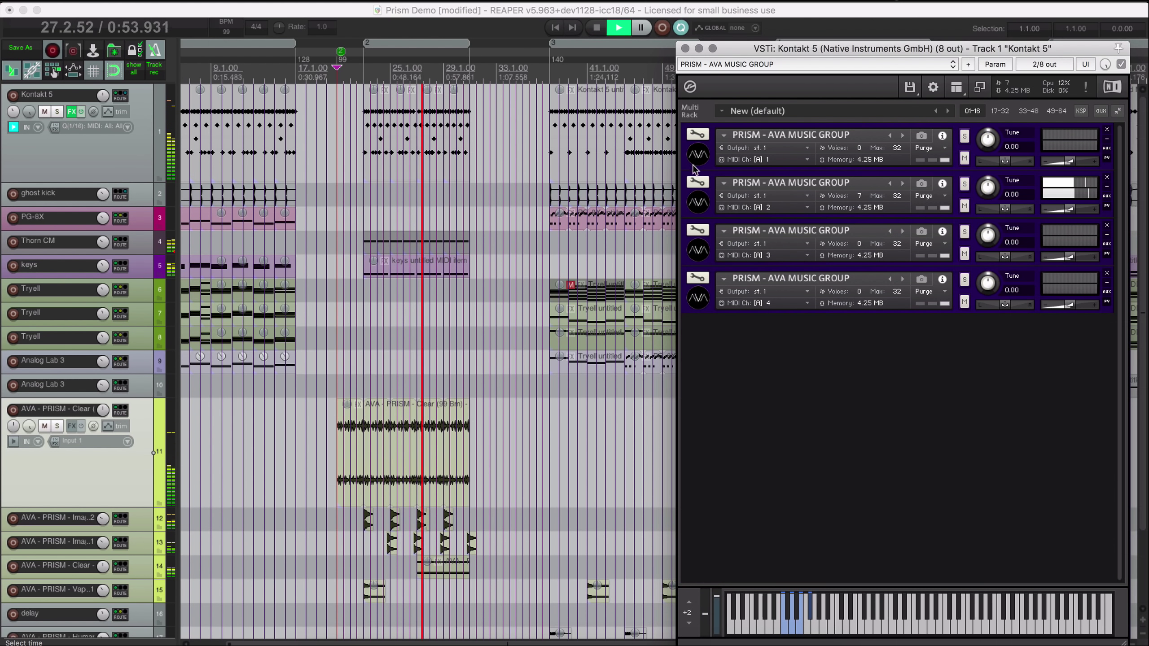
{"action": "left_click", "coordinate": [693, 204]}
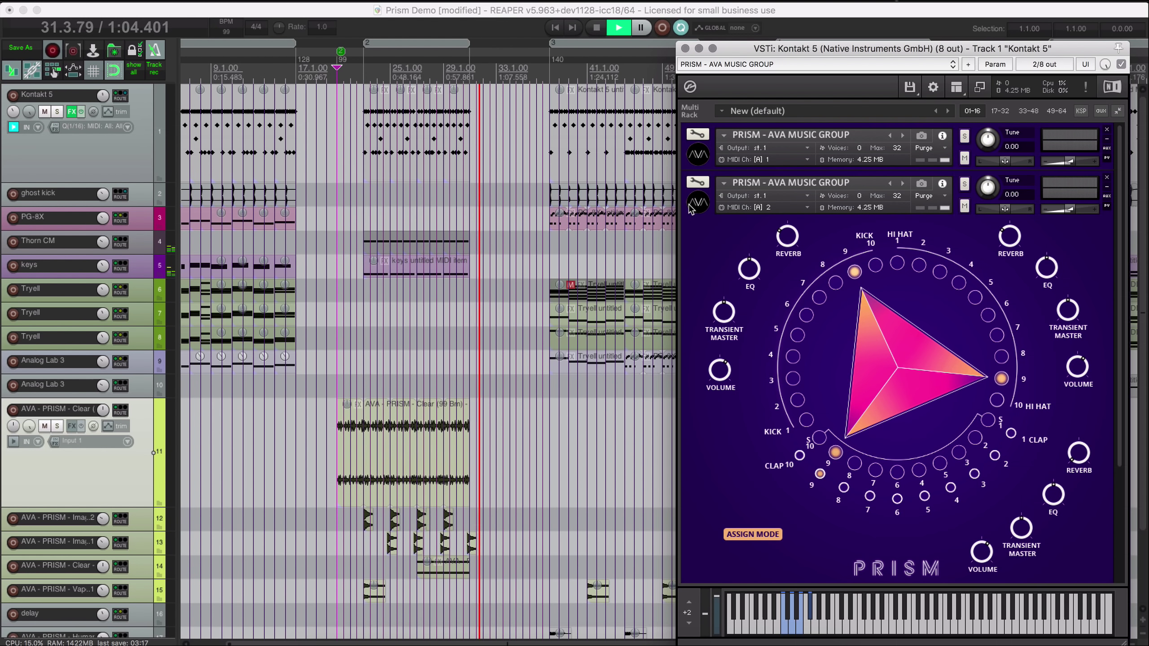
Collapse the second Prism instance, expand the third one on MIDI channel 3, and stop playback
{"action": "left_click", "coordinate": [690, 207]}
{"action": "left_click", "coordinate": [698, 250]}
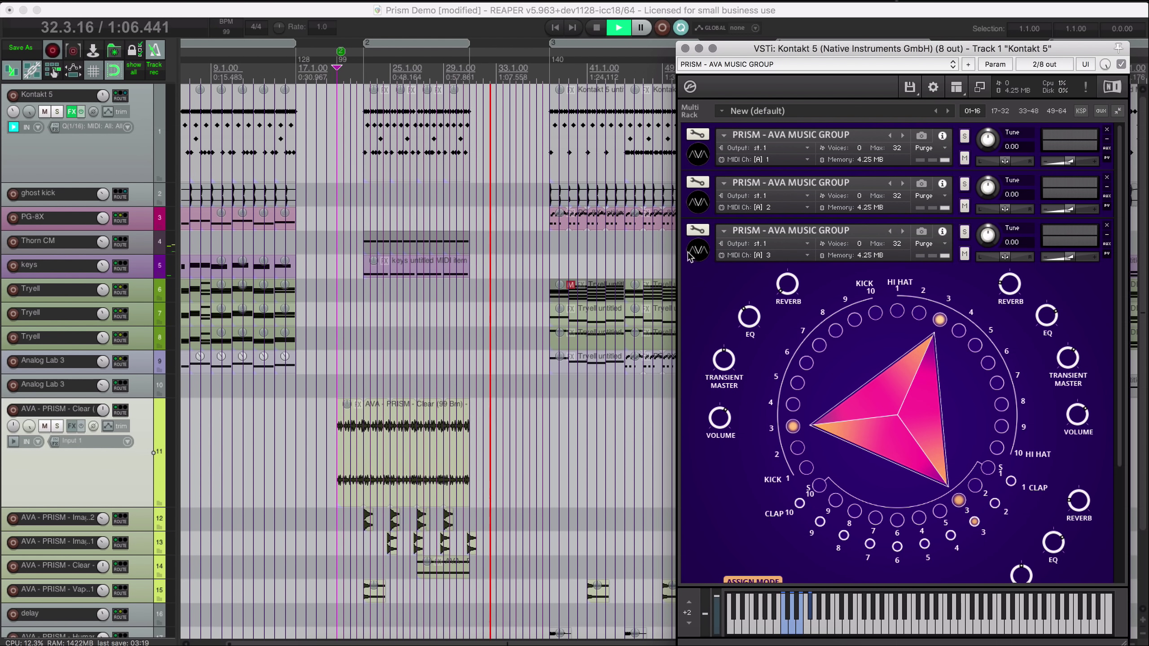
{"action": "key", "text": "space"}
View the Thorn CM synth on track 4 with its GLITCH Short Circuit patch, and close its window
{"action": "left_click", "coordinate": [137, 243]}
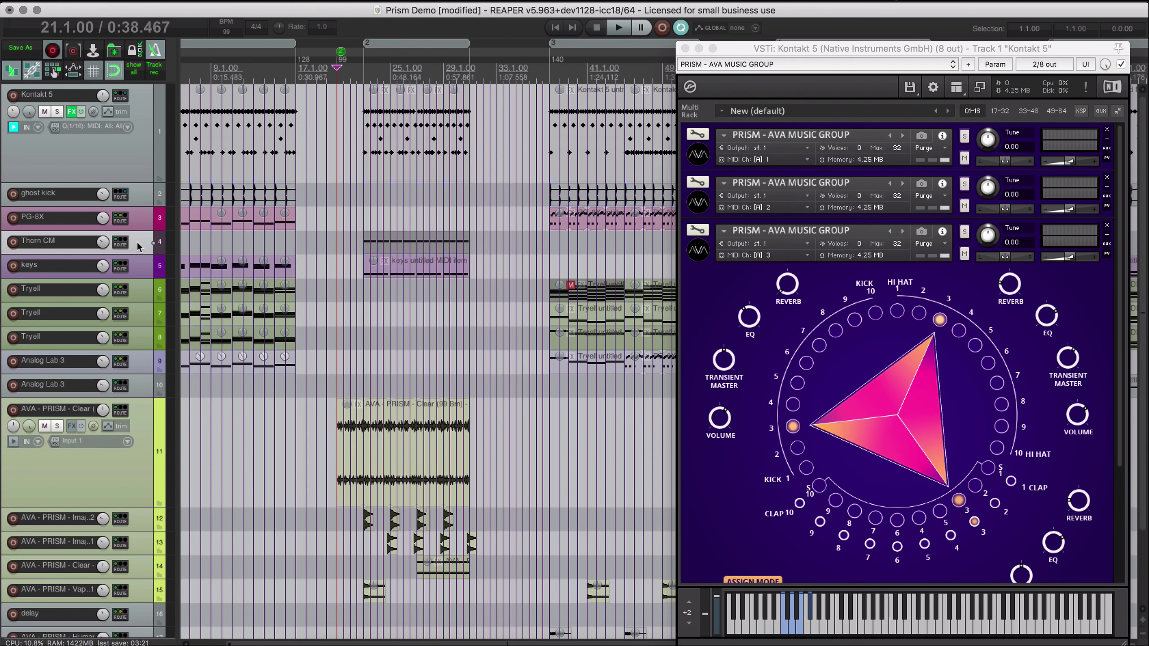
{"action": "right_click", "coordinate": [76, 258]}
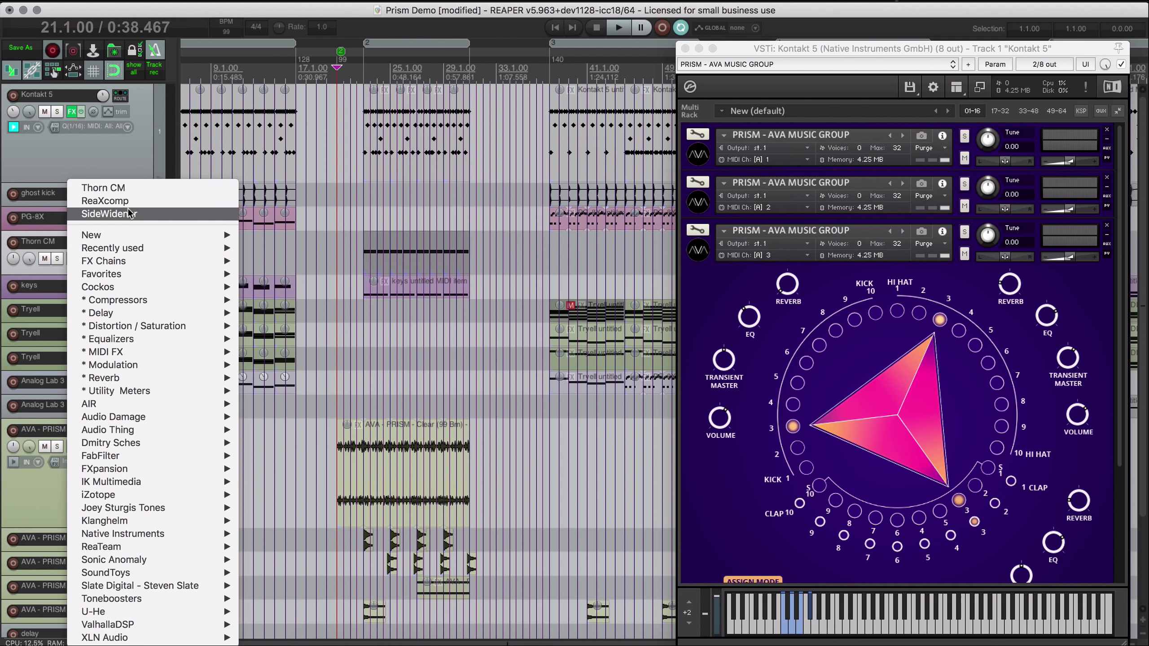
{"action": "left_click", "coordinate": [133, 187]}
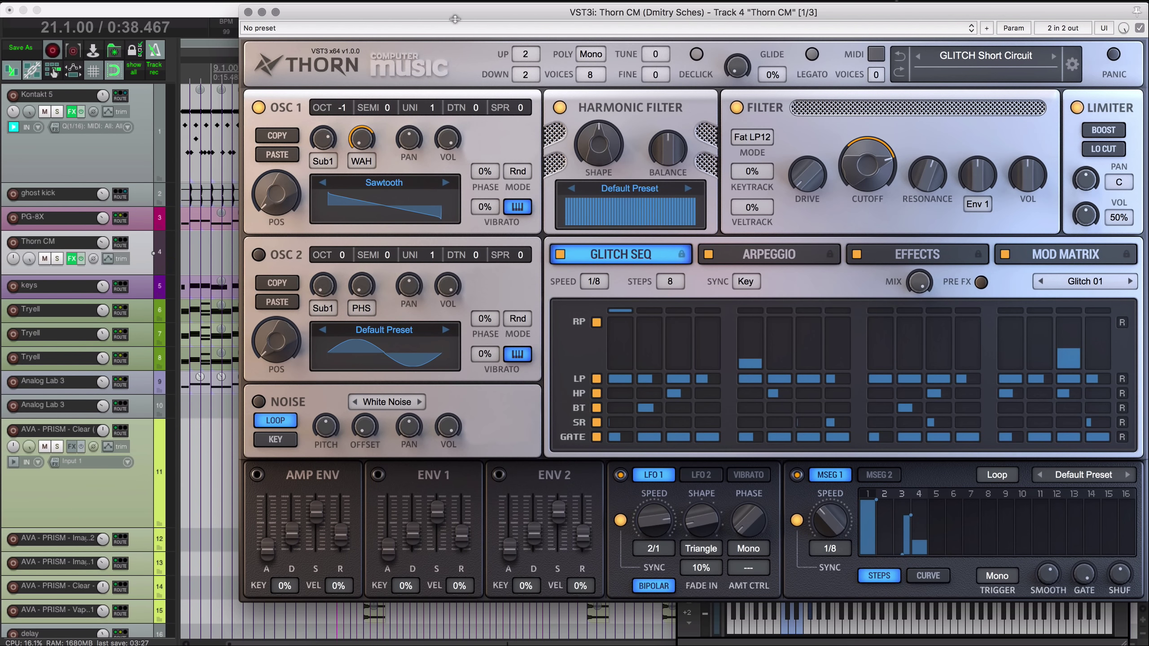
{"action": "left_click_drag", "start_coordinate": [455, 18], "coordinate": [376, 47]}
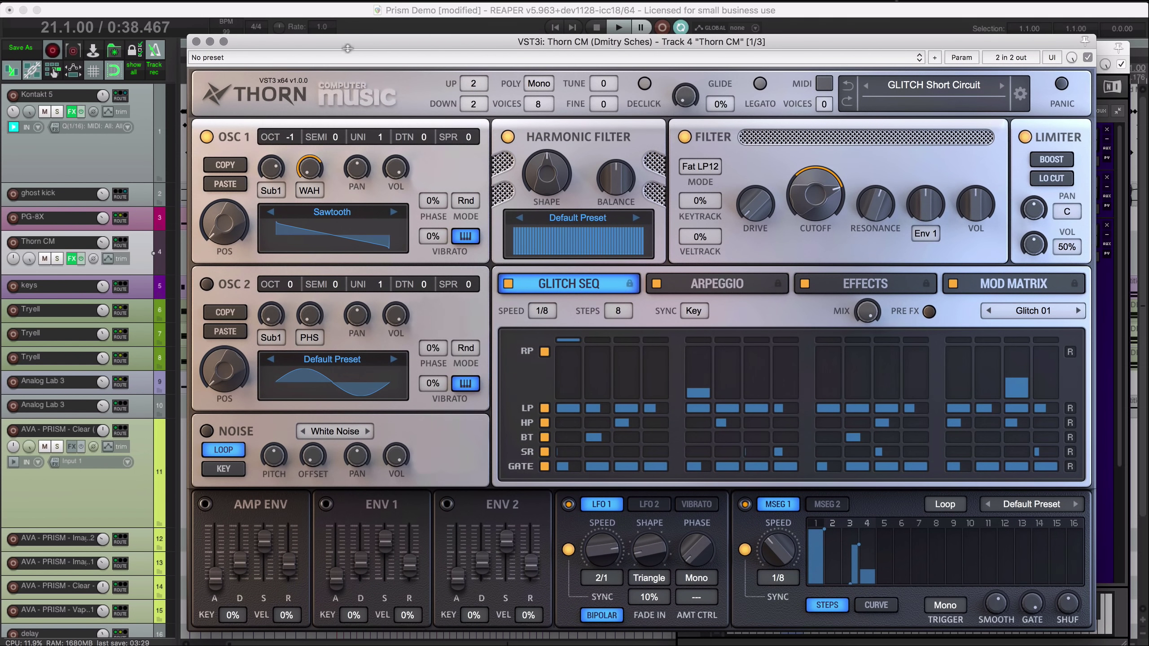
{"action": "left_click", "coordinate": [196, 41]}
Play the 140 BPM section from bar 37 to about bar 52 and stop playback
{"action": "key", "text": "bracketright"}
{"action": "scroll", "coordinate": [303, 152], "scroll_direction": "right", "scroll_amount": 5}
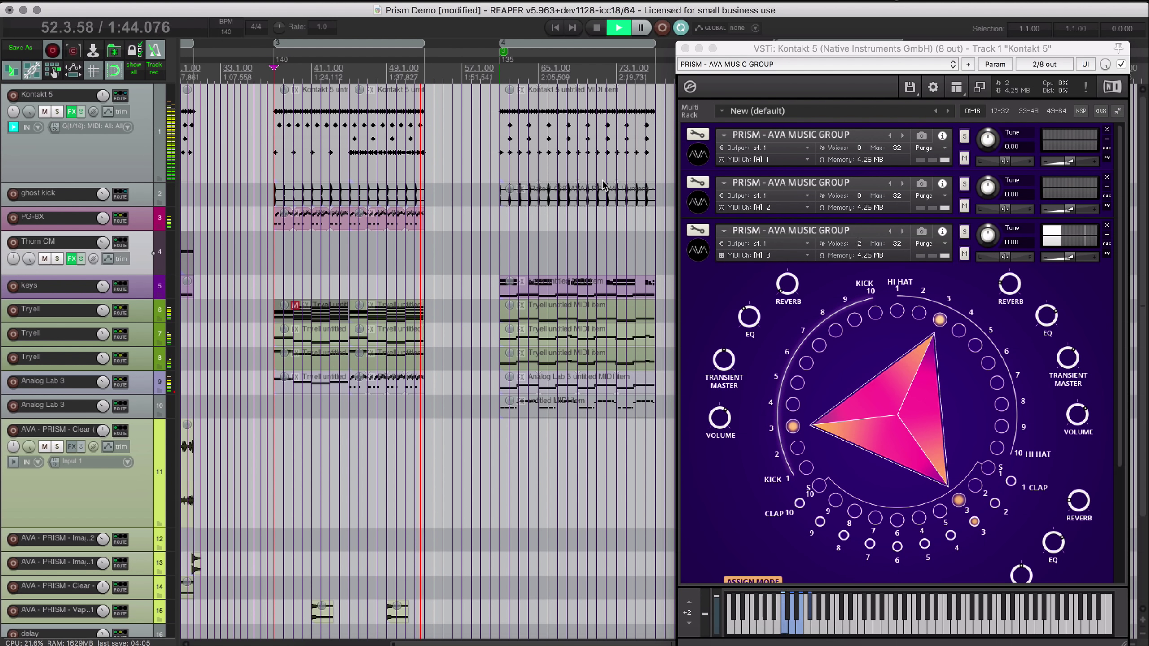
{"action": "key", "text": "space"}
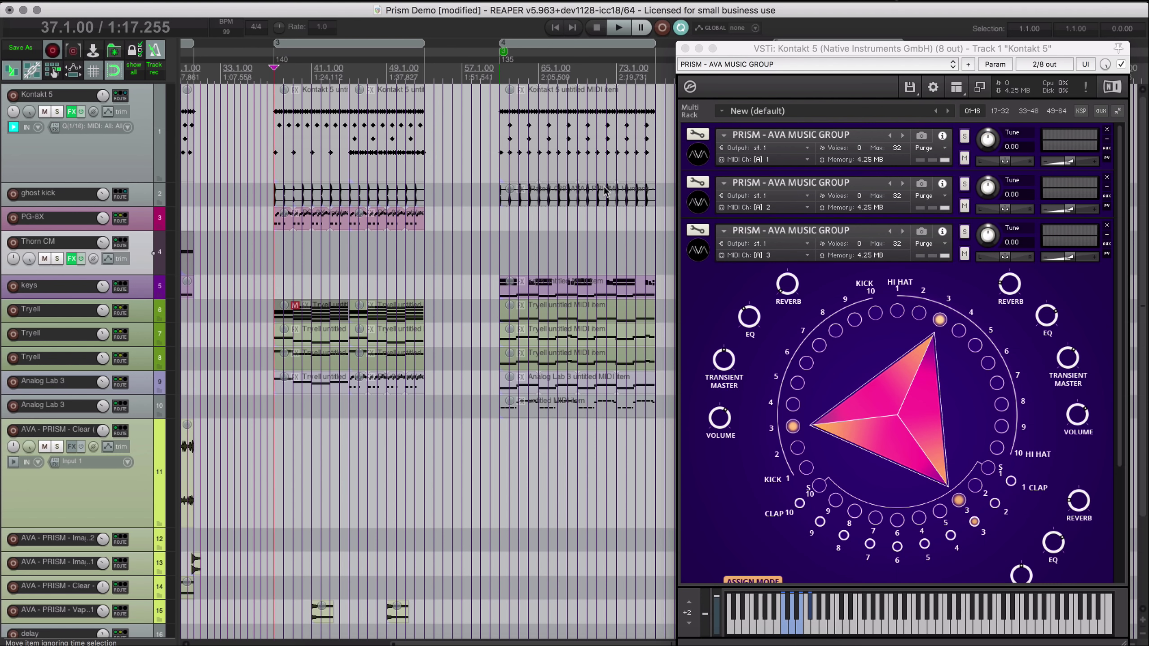
Open the first Kontakt 5 MIDI item of the 140 BPM section in the MIDI editor and examine its drum notes
{"action": "double_click", "coordinate": [302, 136]}
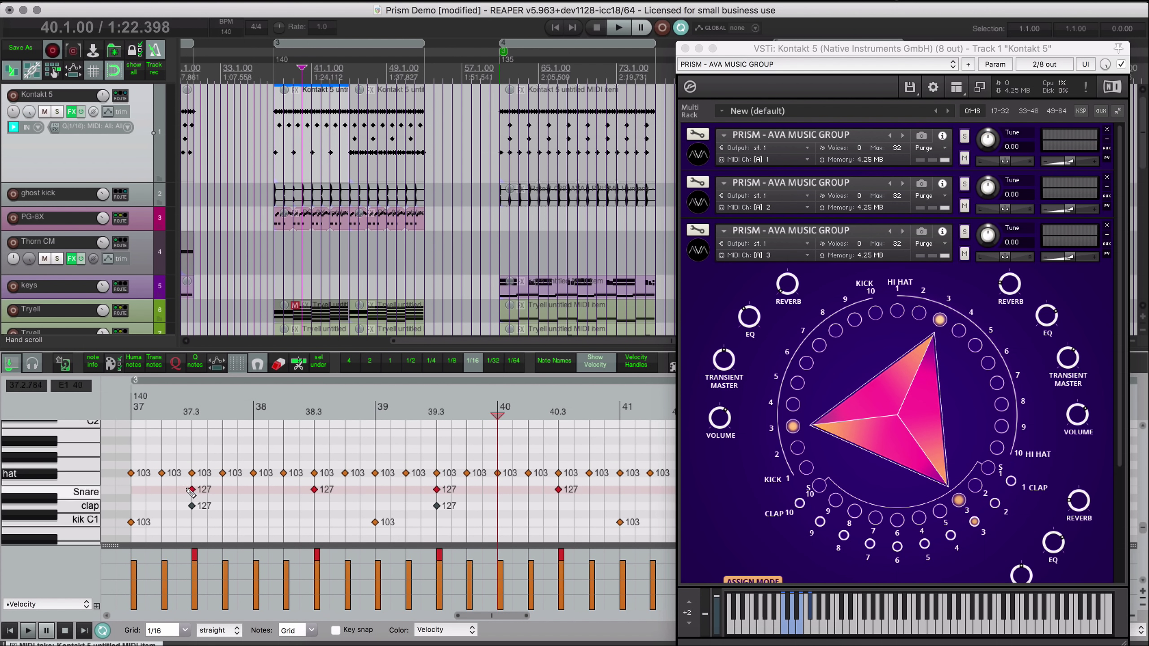
{"action": "scroll", "coordinate": [389, 175], "scroll_direction": "left", "scroll_amount": 2}
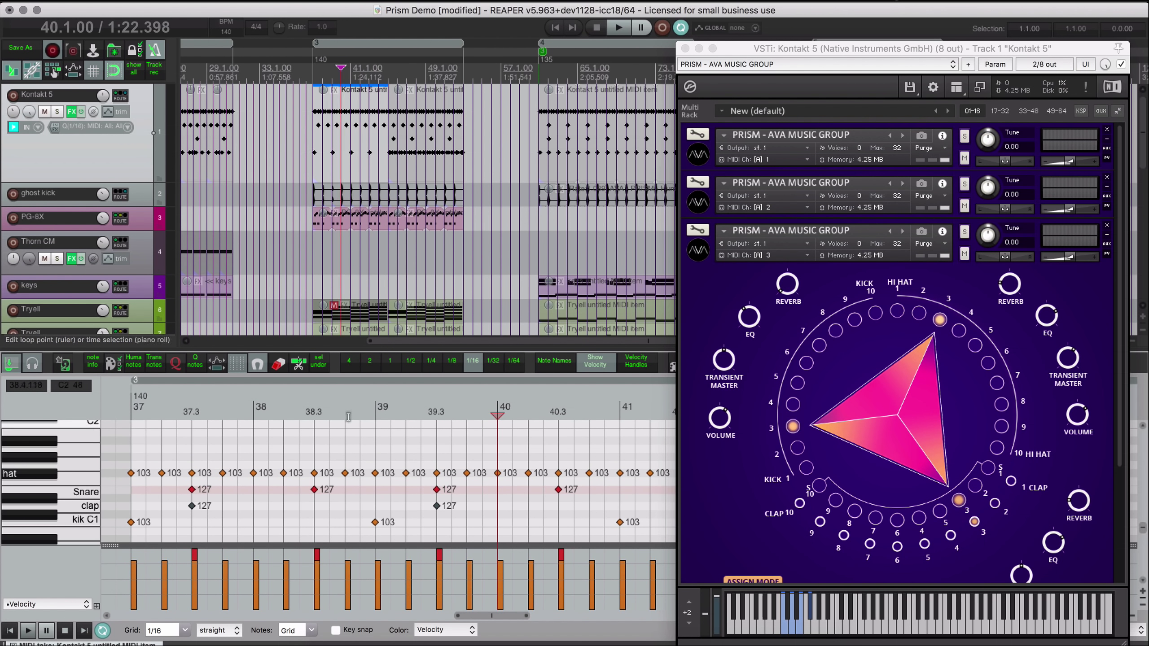
{"action": "scroll", "coordinate": [351, 416], "scroll_direction": "down", "scroll_amount": 2}
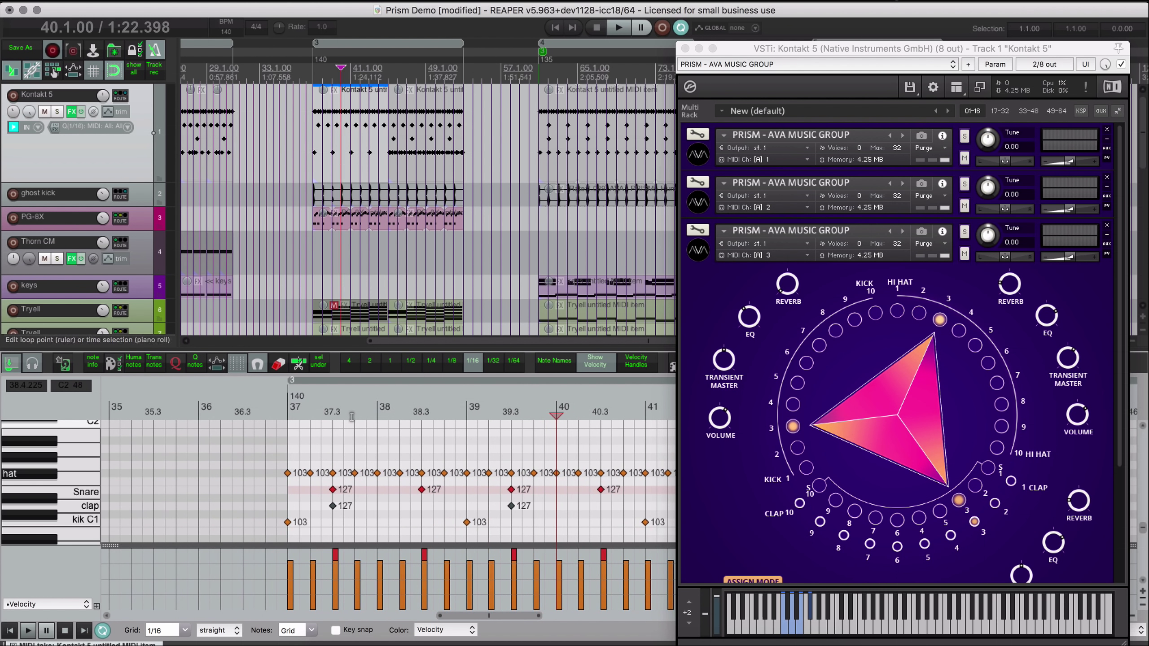
{"action": "scroll", "coordinate": [362, 305], "scroll_direction": "right", "scroll_amount": 2}
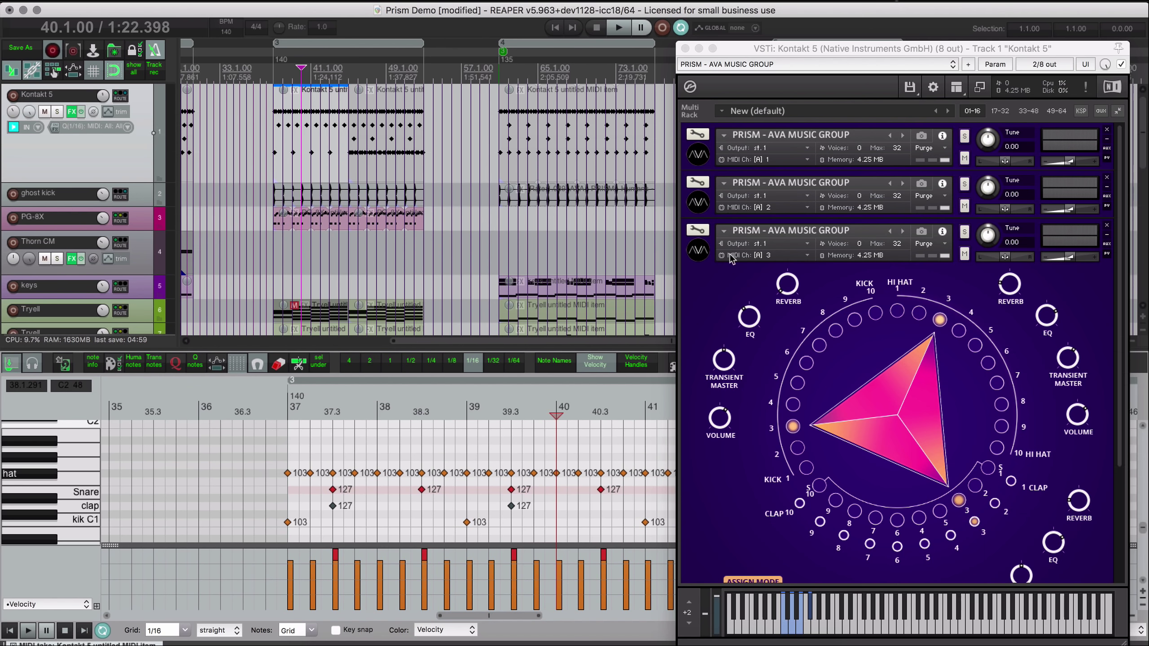
Compare the kick, clap and hi-hat selections of the first and third Prism instances, leaving the third one expanded
{"action": "left_click", "coordinate": [701, 256]}
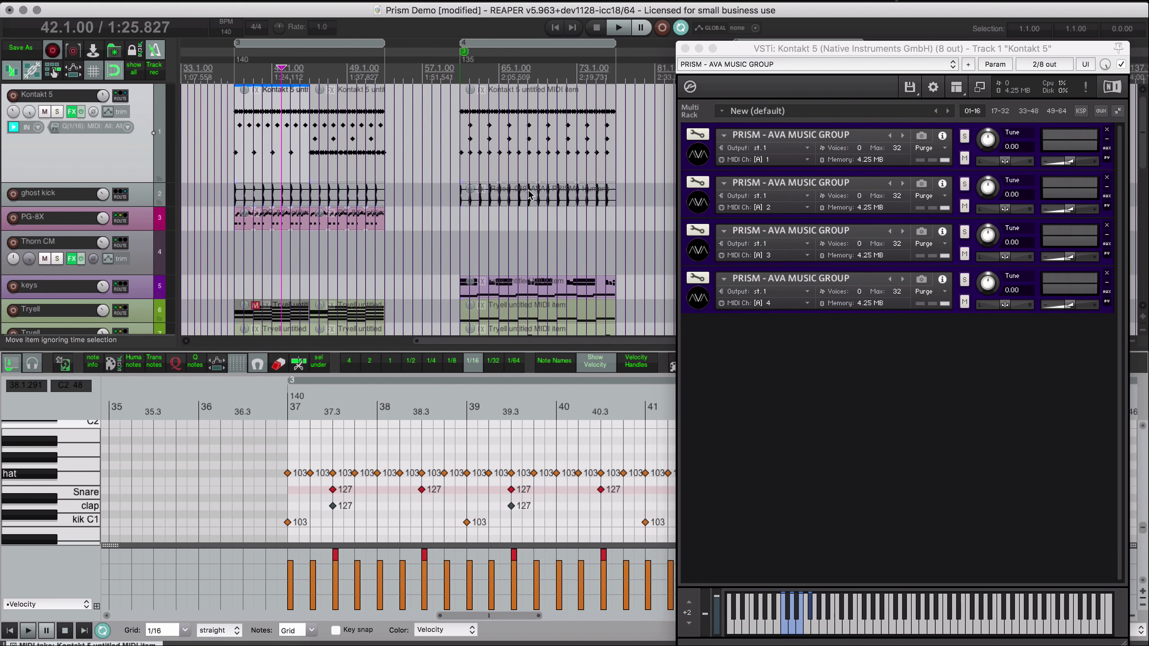
{"action": "left_click", "coordinate": [698, 156]}
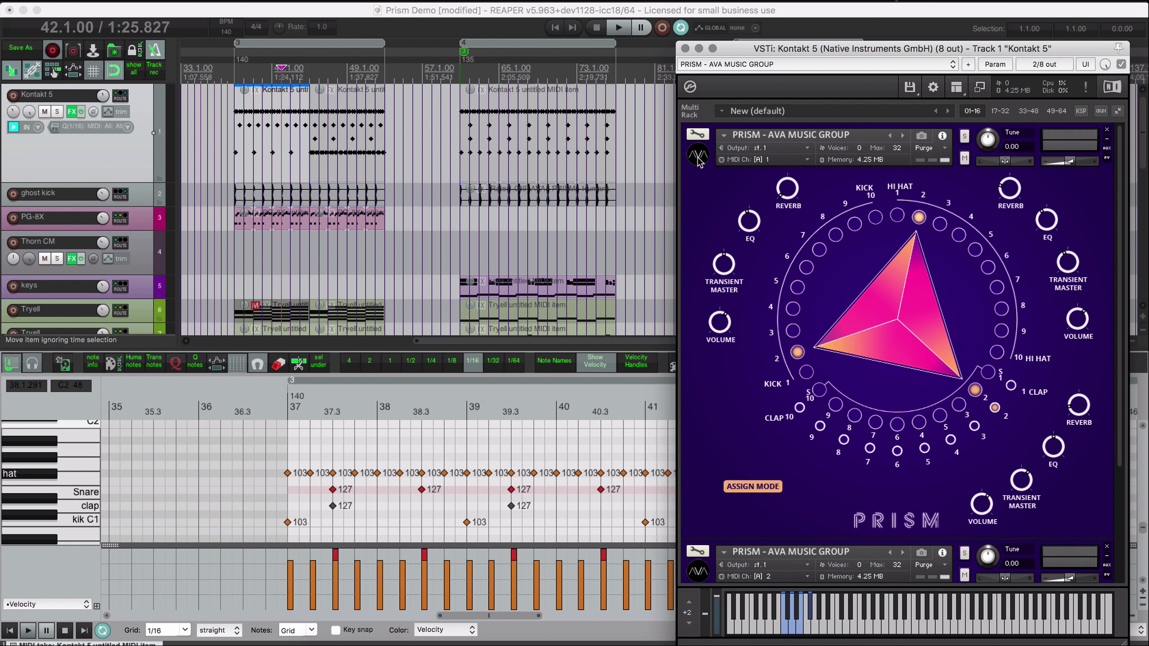
{"action": "left_click", "coordinate": [697, 156]}
{"action": "left_click", "coordinate": [698, 250]}
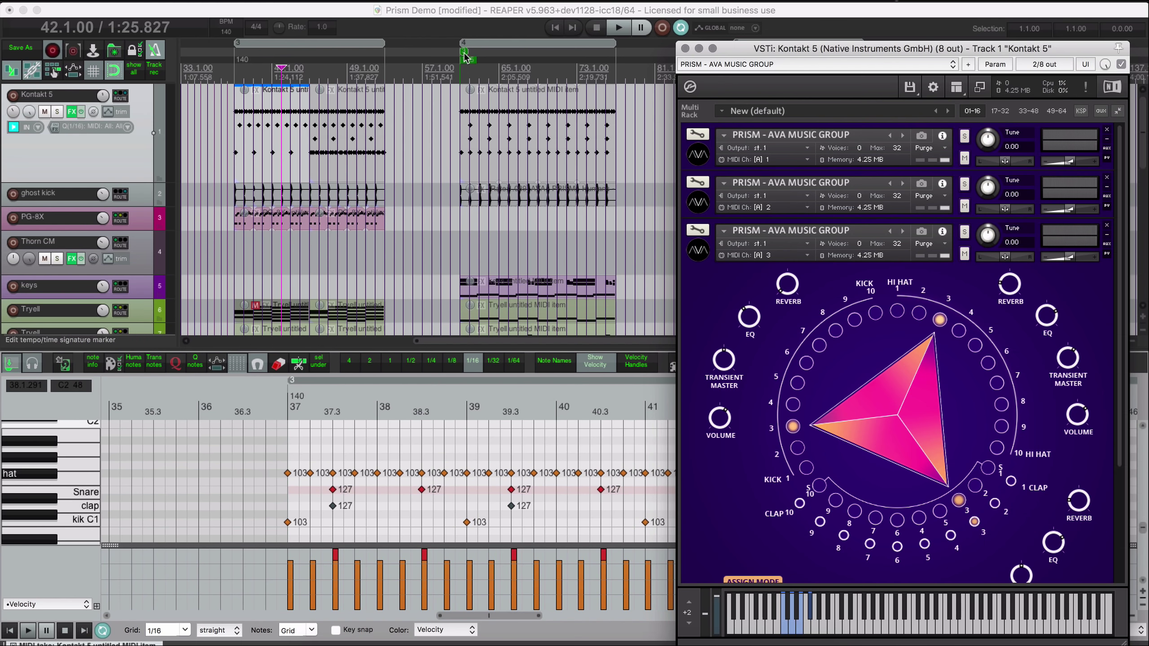
Start playback of the 135 BPM section at bar 61 with the fourth Prism instance expanded in place of the third
{"action": "key", "text": "]"}
{"action": "left_click", "coordinate": [697, 250]}
{"action": "left_click", "coordinate": [701, 299]}
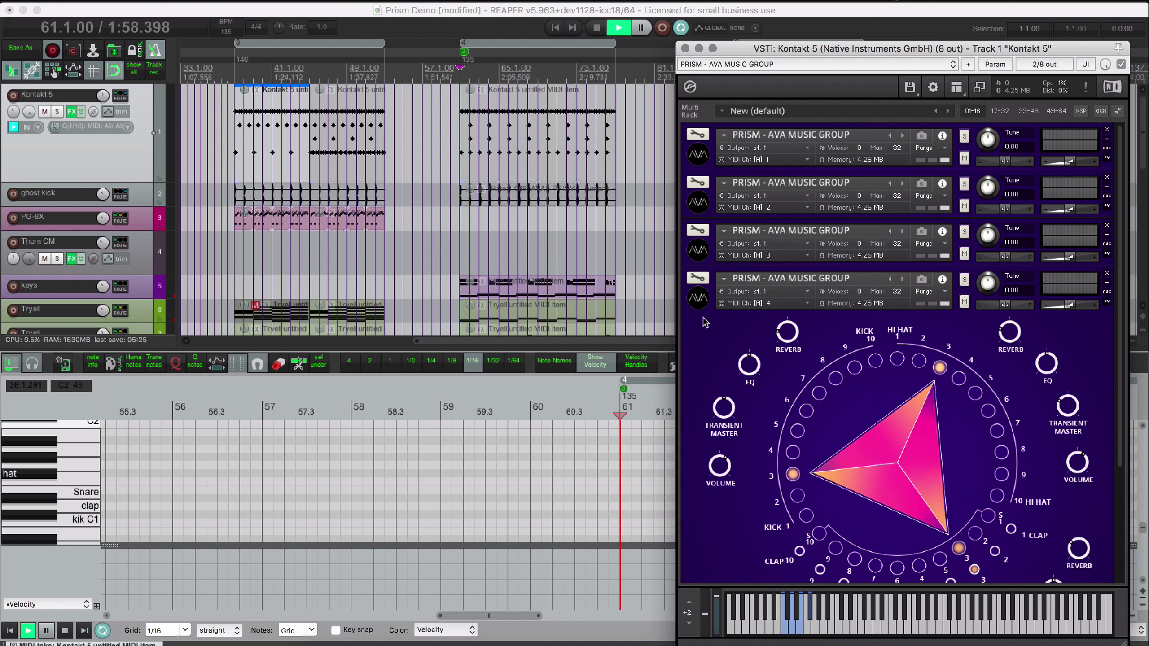
{"action": "key", "text": "space"}
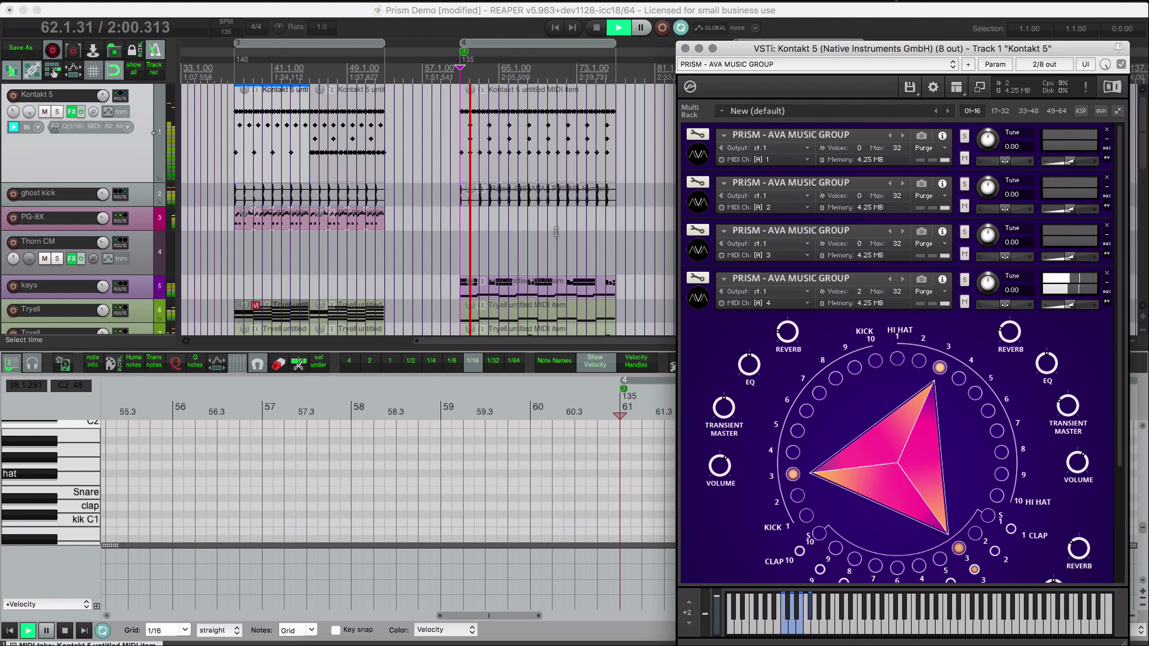
Close the MIDI editor below the arrangement while the 135 BPM section plays
{"action": "scroll", "coordinate": [562, 232], "scroll_direction": "right", "scroll_amount": 2}
{"action": "scroll", "coordinate": [562, 231], "scroll_direction": "down", "scroll_amount": 1}
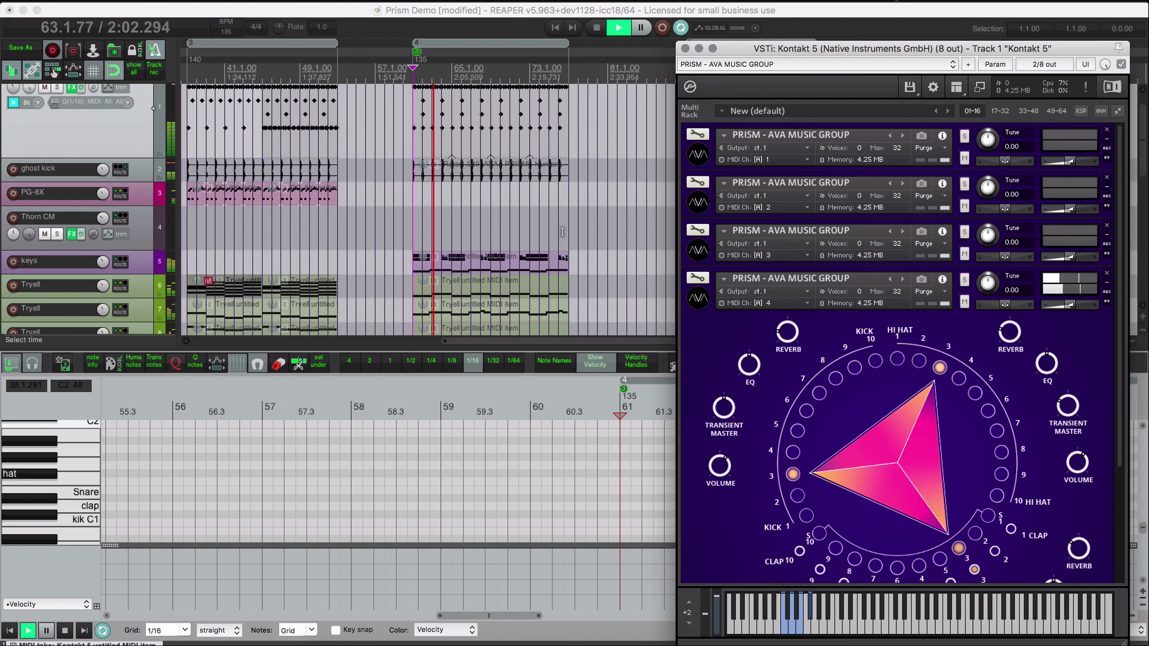
{"action": "left_click", "coordinate": [87, 411]}
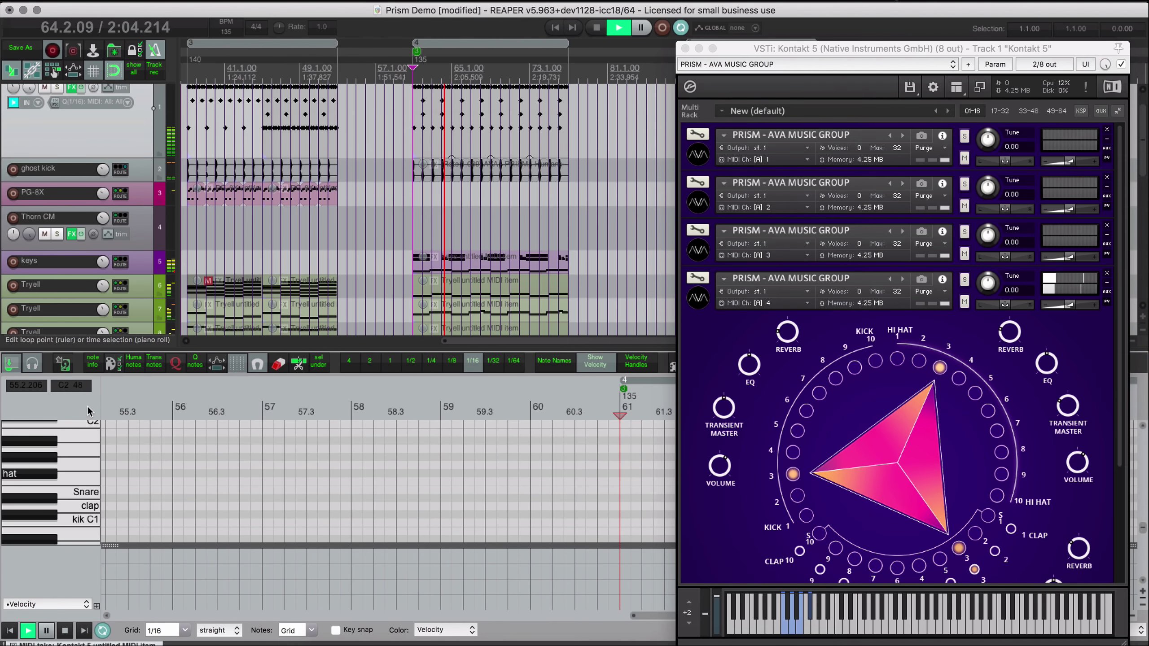
{"action": "key", "text": "Escape"}
Listen to the 135 BPM section until about bar 77 with the lower tracks in view, and stop playback
{"action": "scroll", "coordinate": [381, 395], "scroll_direction": "down", "scroll_amount": 1}
{"action": "scroll", "coordinate": [381, 394], "scroll_direction": "down", "scroll_amount": 1}
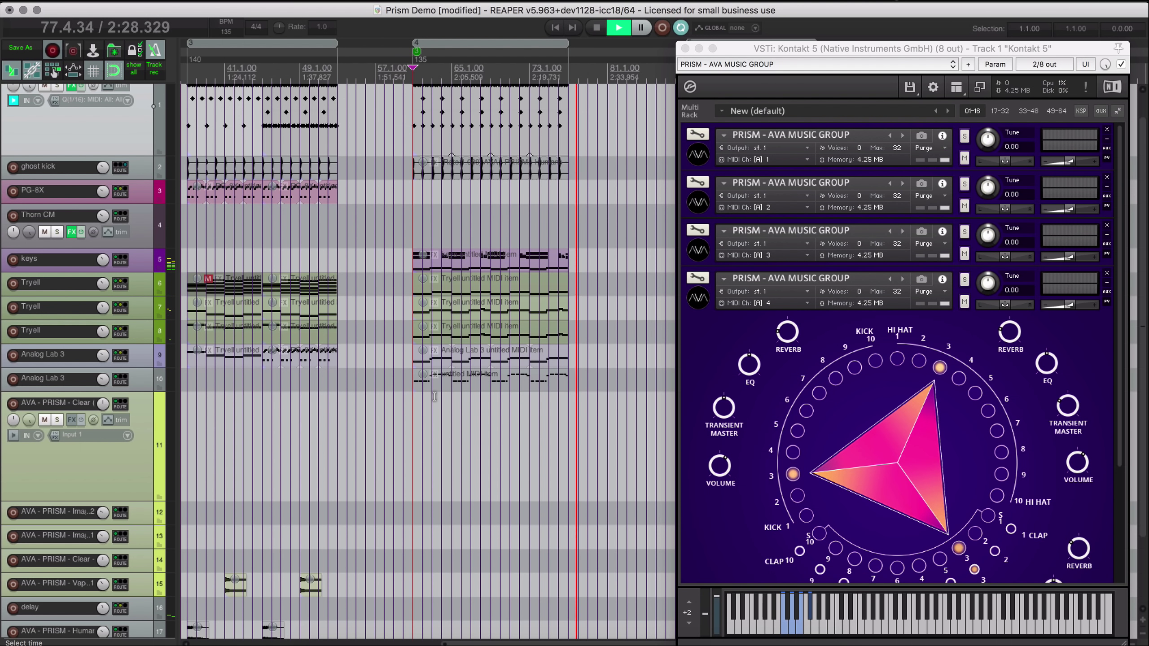
{"action": "key", "text": "space"}
{"action": "scroll", "coordinate": [150, 543], "scroll_direction": "down", "scroll_amount": 2}
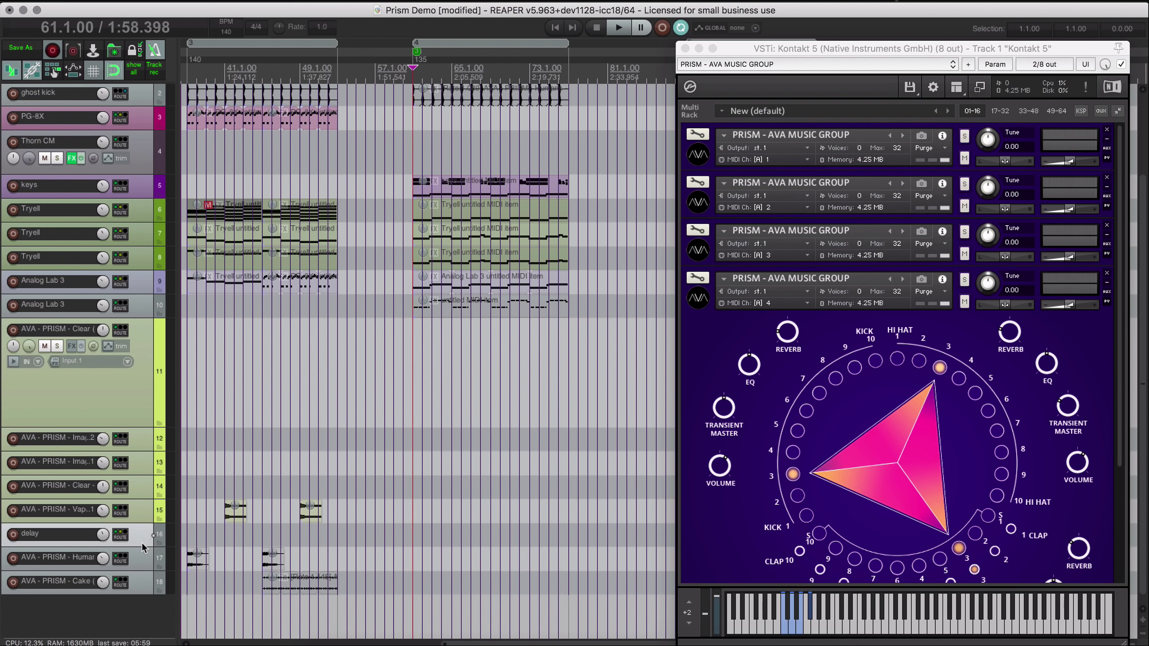
Inspect the Replika settings on the enlarged delay track, and close its effects window
{"action": "left_click_drag", "start_coordinate": [140, 562], "coordinate": [139, 595]}
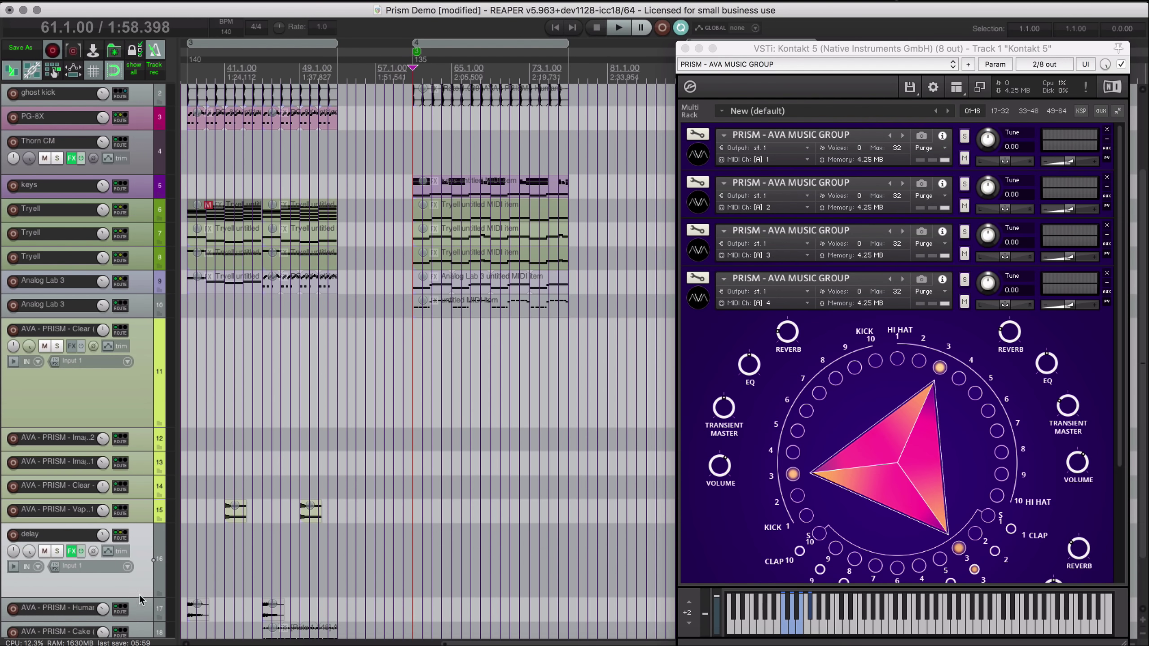
{"action": "left_click", "coordinate": [71, 550]}
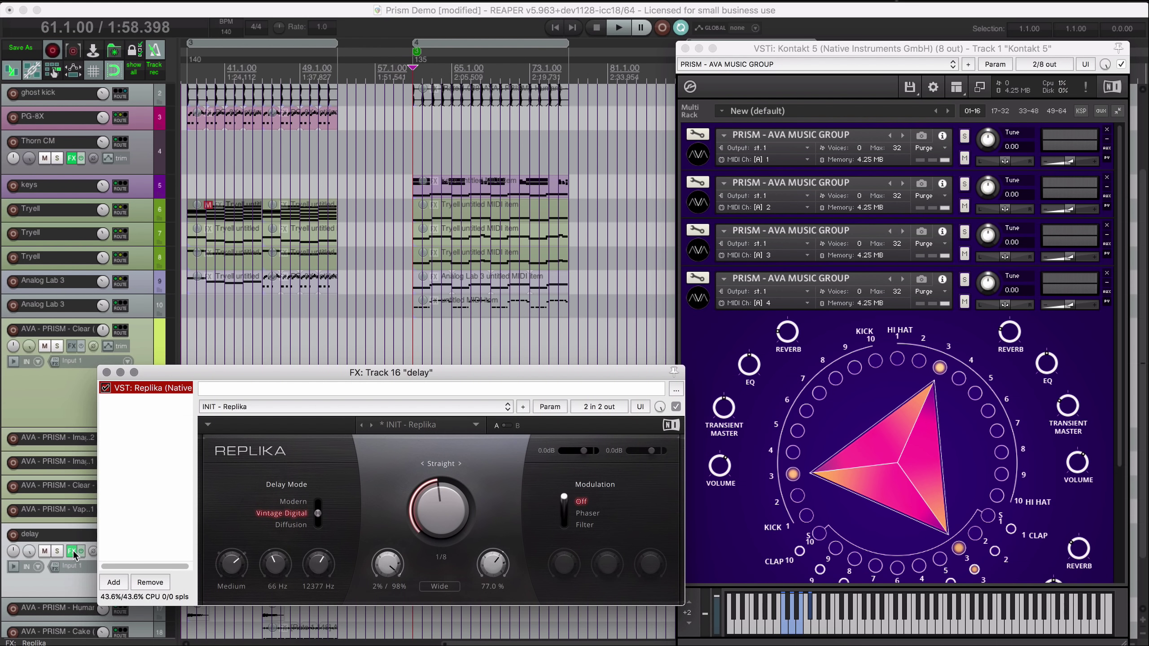
{"action": "left_click_drag", "start_coordinate": [395, 374], "coordinate": [381, 308]}
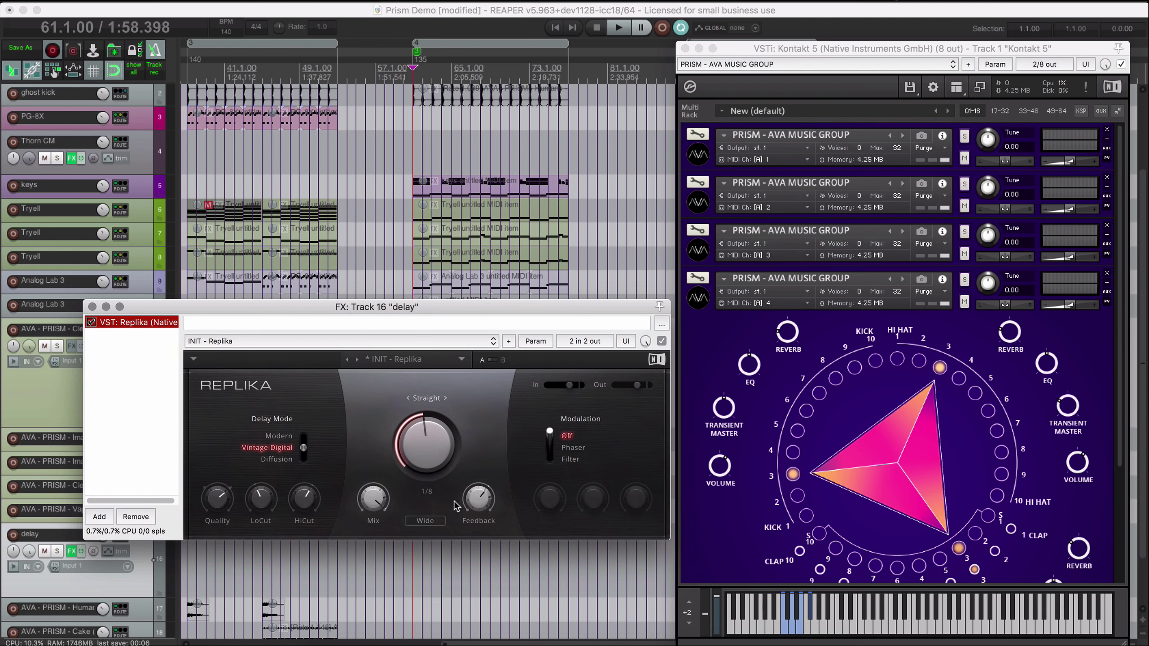
{"action": "left_click", "coordinate": [92, 307]}
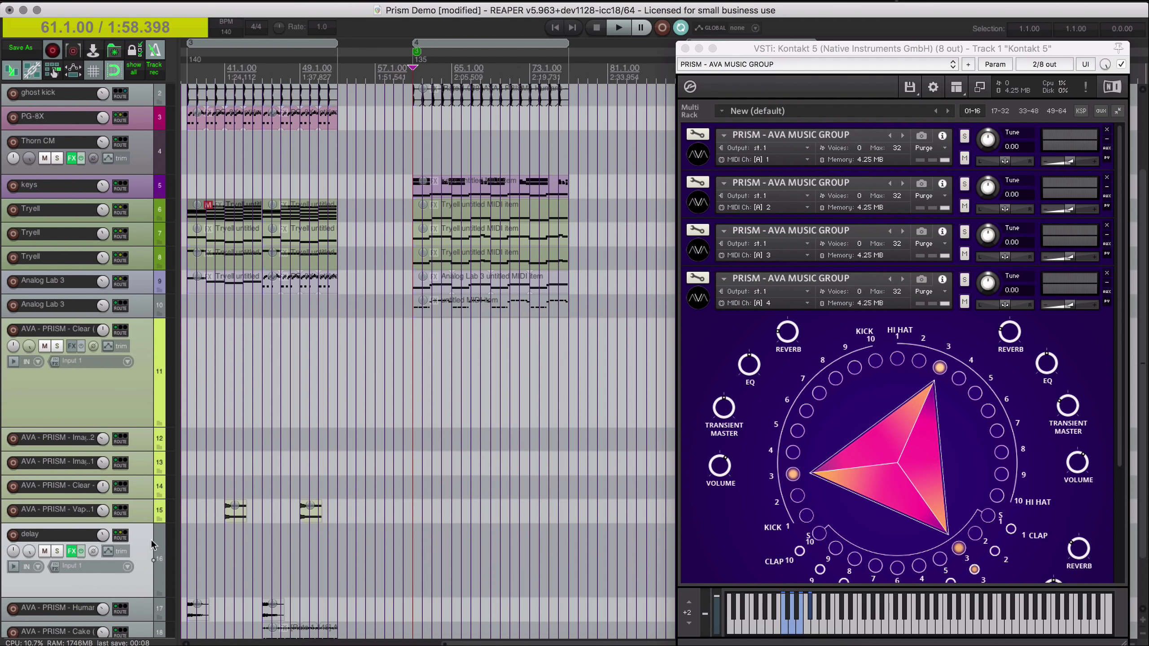
Examine the delay track's automation envelope across all sections of the project, and hide it
{"action": "scroll", "coordinate": [326, 558], "scroll_direction": "down", "scroll_amount": 2}
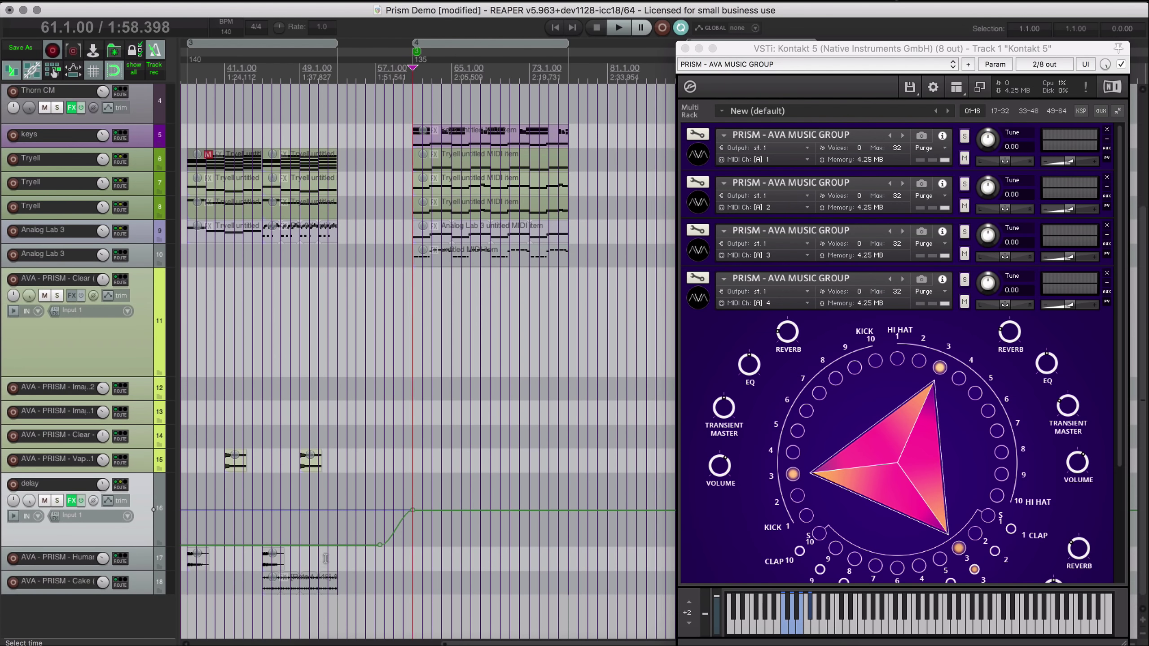
{"action": "scroll", "coordinate": [347, 558], "scroll_direction": "down", "scroll_amount": 6}
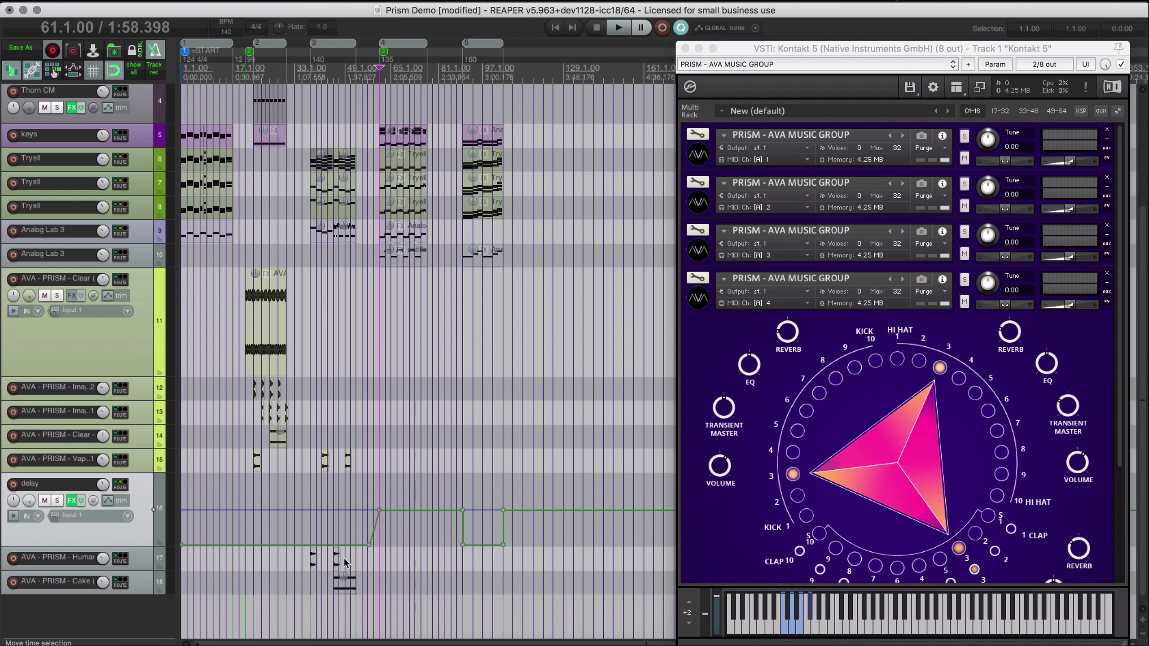
{"action": "key", "text": "v"}
Play the 160 BPM section from bar 89 with the first Prism instance expanded in place of the fourth, and stop playback
{"action": "key", "text": "bracketright"}
{"action": "key", "text": "bracketright"}
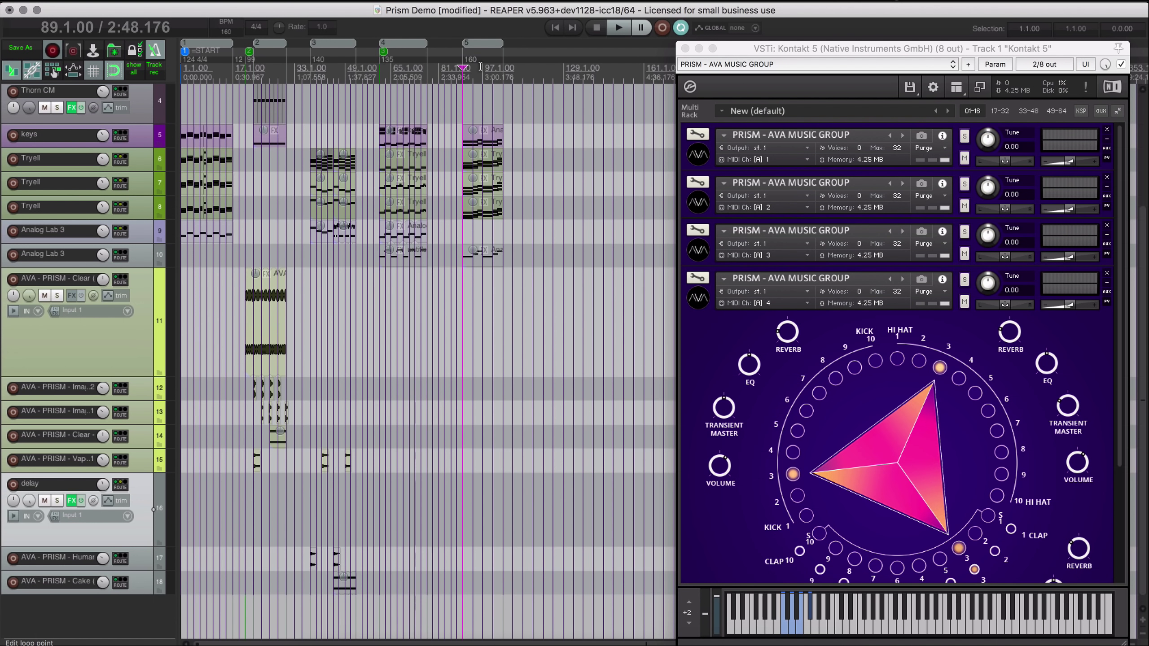
{"action": "key", "text": "space"}
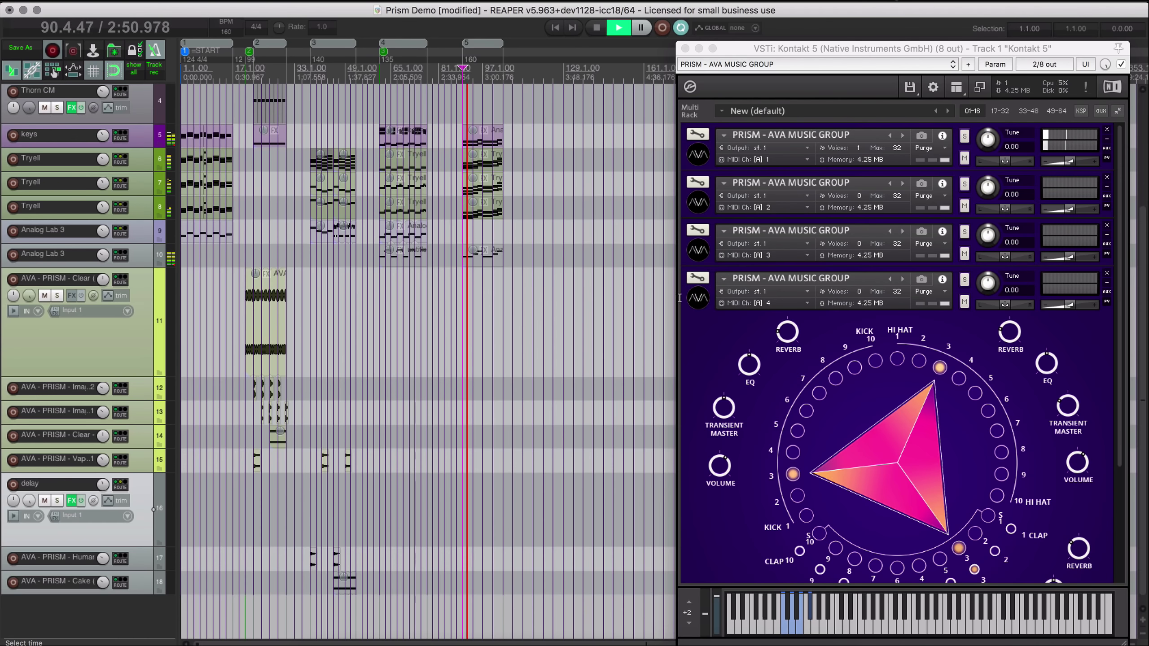
{"action": "left_click", "coordinate": [695, 298]}
{"action": "left_click", "coordinate": [695, 156]}
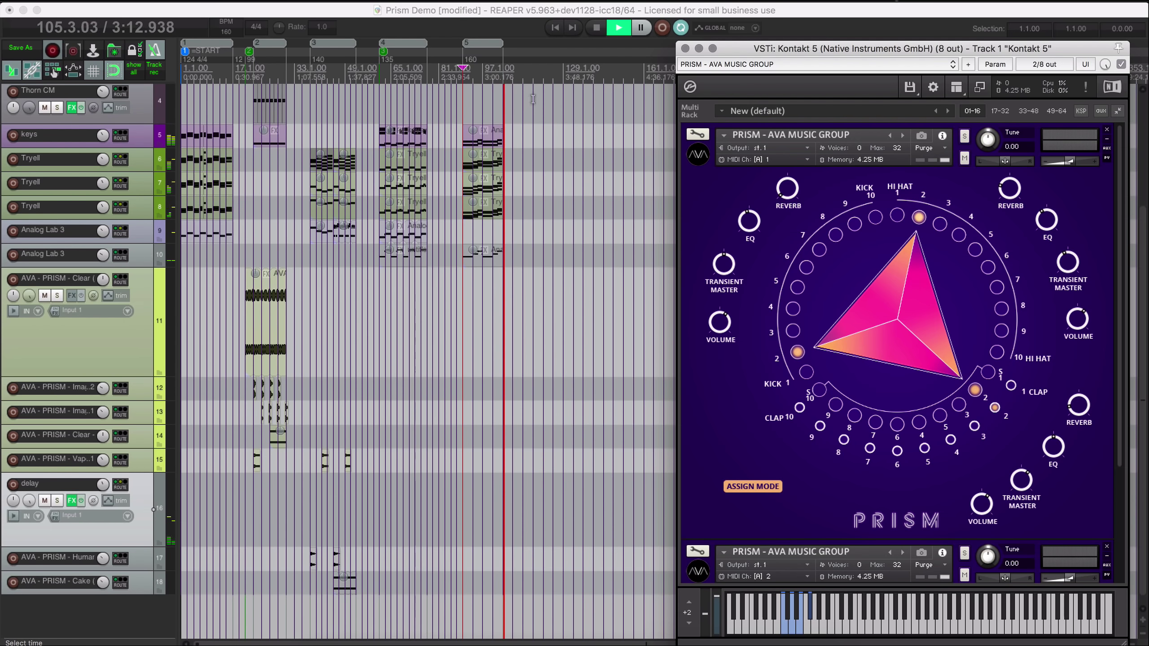
{"action": "key", "text": "space"}
Select the 160 BPM section, bars 89 to 105, as the loop range and move the Kontakt window closer to it
{"action": "left_click", "coordinate": [482, 43]}
{"action": "left_click_drag", "start_coordinate": [709, 50], "coordinate": [604, 11]}
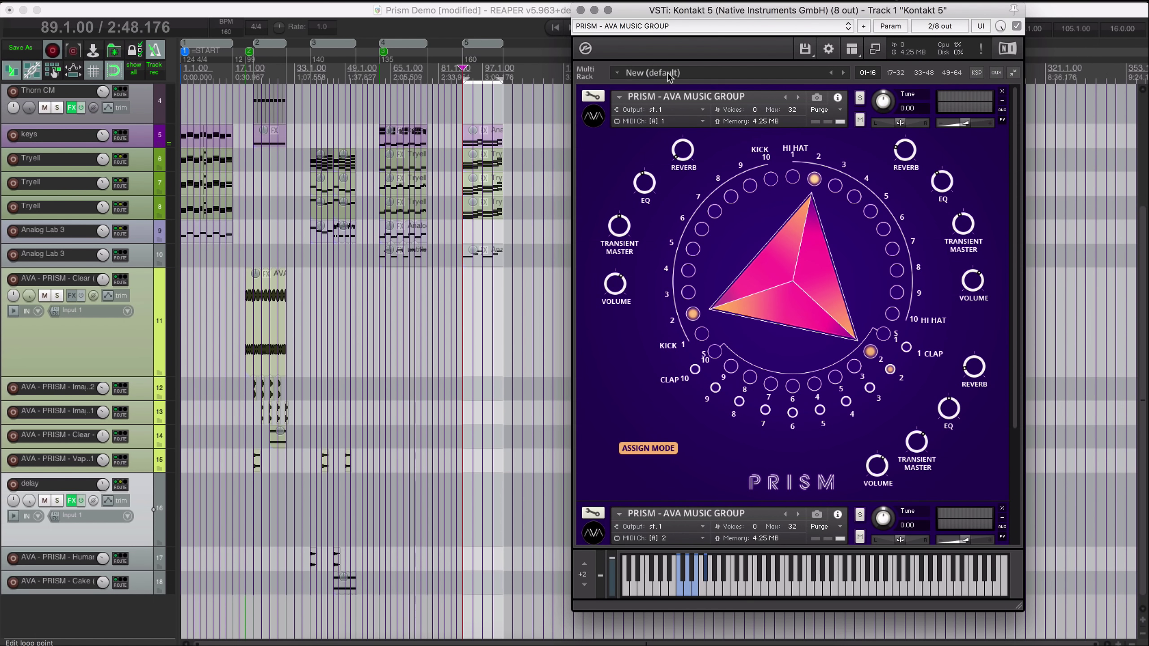
{"action": "scroll", "coordinate": [514, 202], "scroll_direction": "up", "scroll_amount": 2}
{"action": "scroll", "coordinate": [509, 197], "scroll_direction": "right", "scroll_amount": 10}
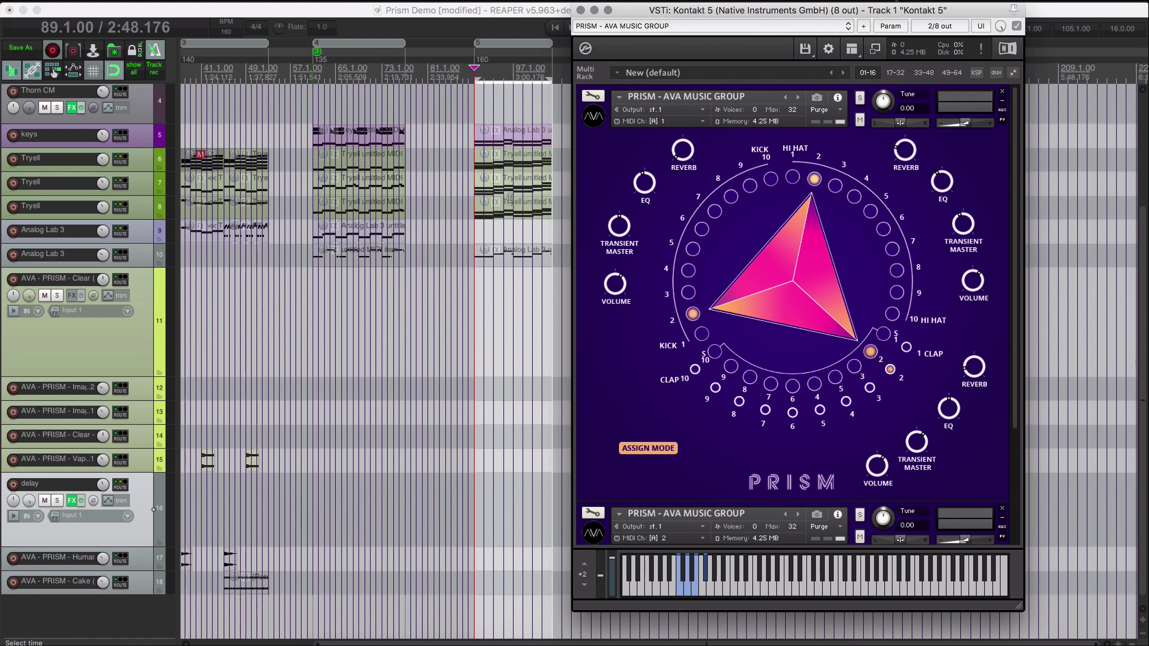
Loop the 160 BPM section while rotating the first Prism instance's triangle stepwise from position 1 to position 10, and stop playback
{"action": "left_click", "coordinate": [765, 338]}
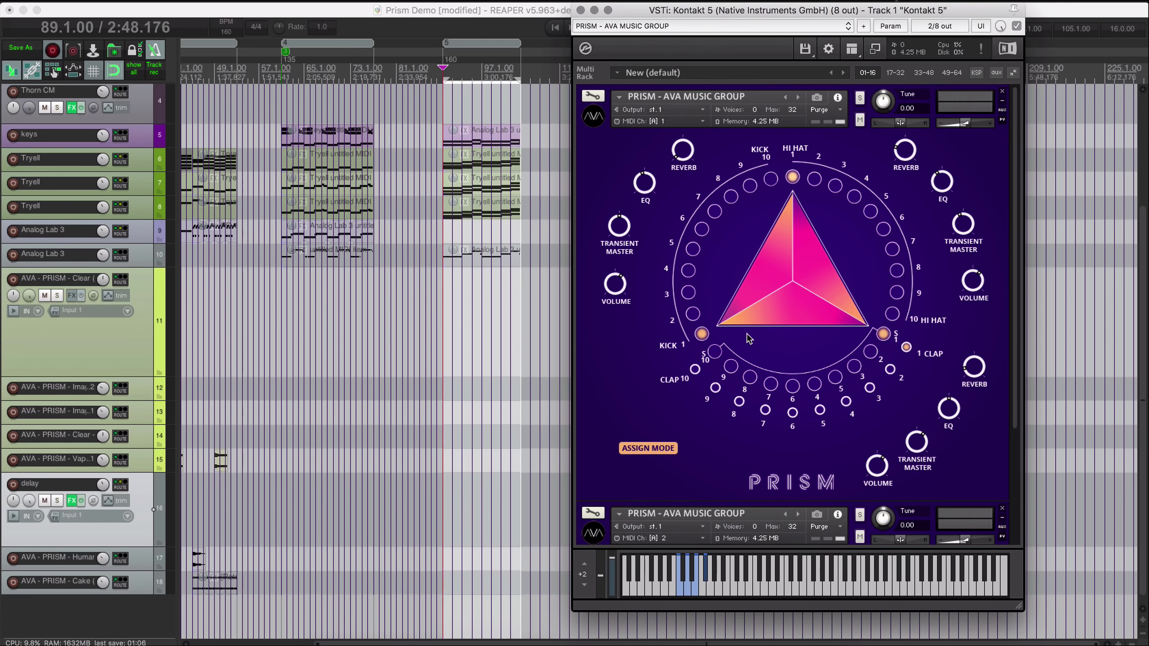
{"action": "key", "text": "space"}
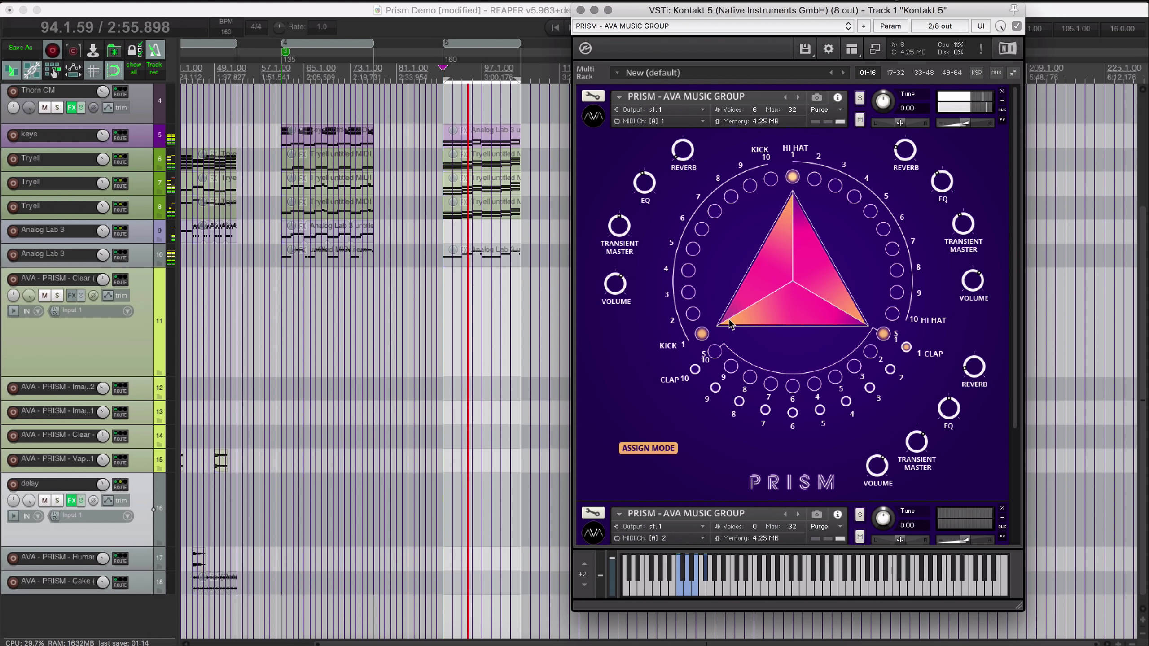
{"action": "left_click_drag", "start_coordinate": [730, 323], "coordinate": [720, 288]}
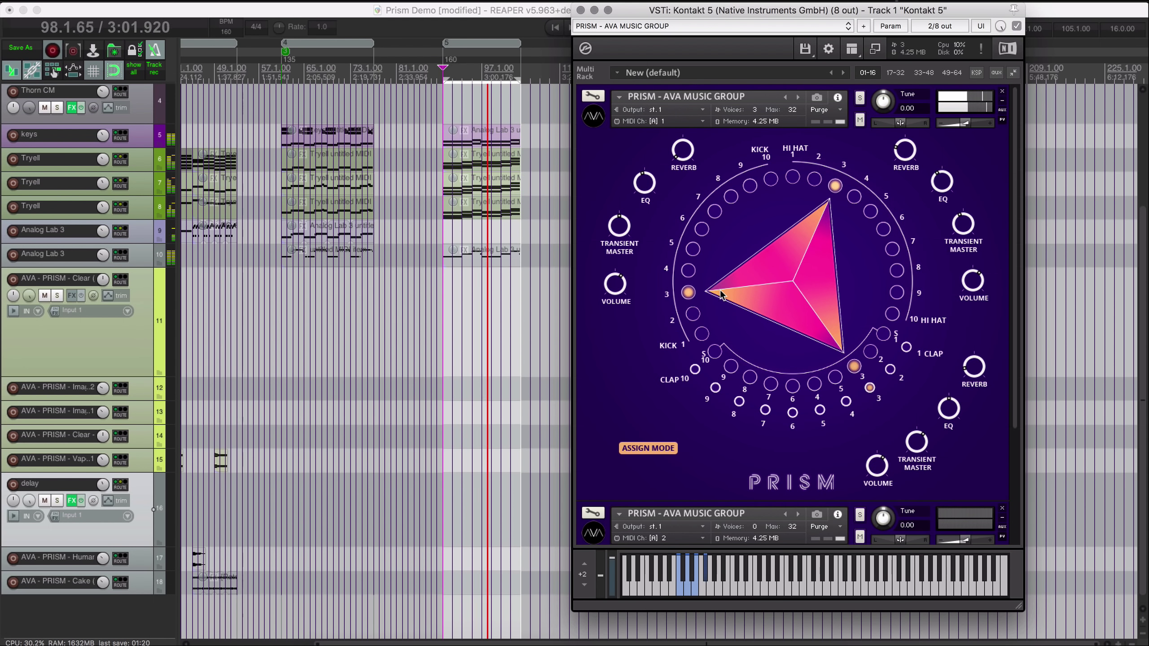
{"action": "left_click_drag", "start_coordinate": [721, 294], "coordinate": [722, 288]}
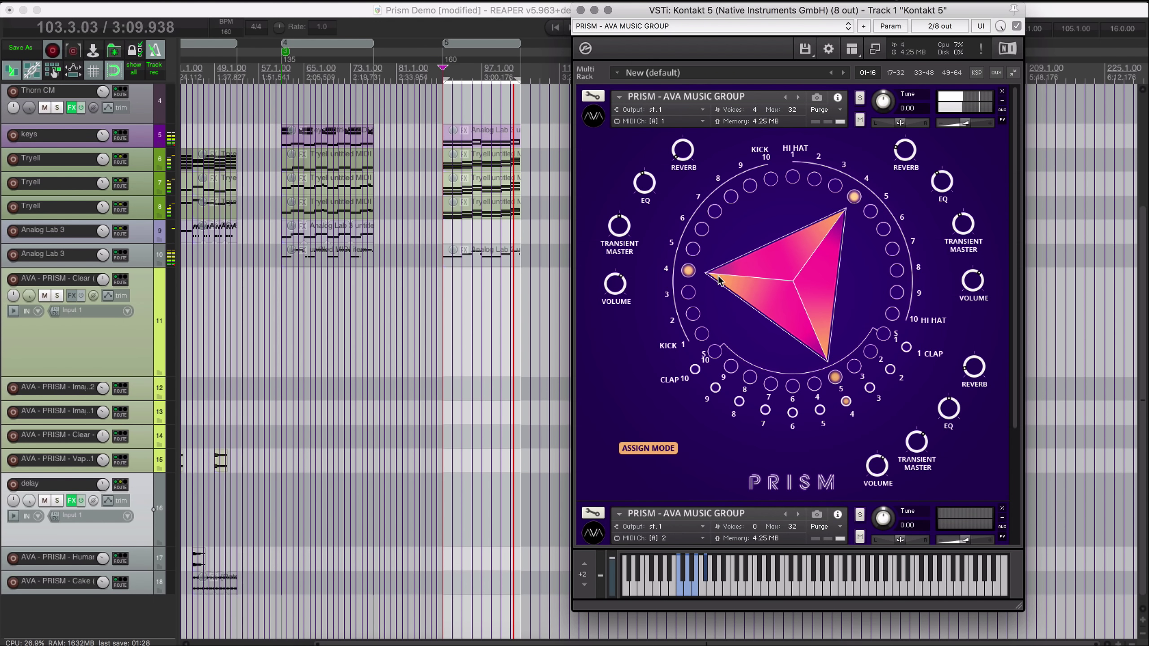
{"action": "left_click_drag", "start_coordinate": [719, 277], "coordinate": [717, 258]}
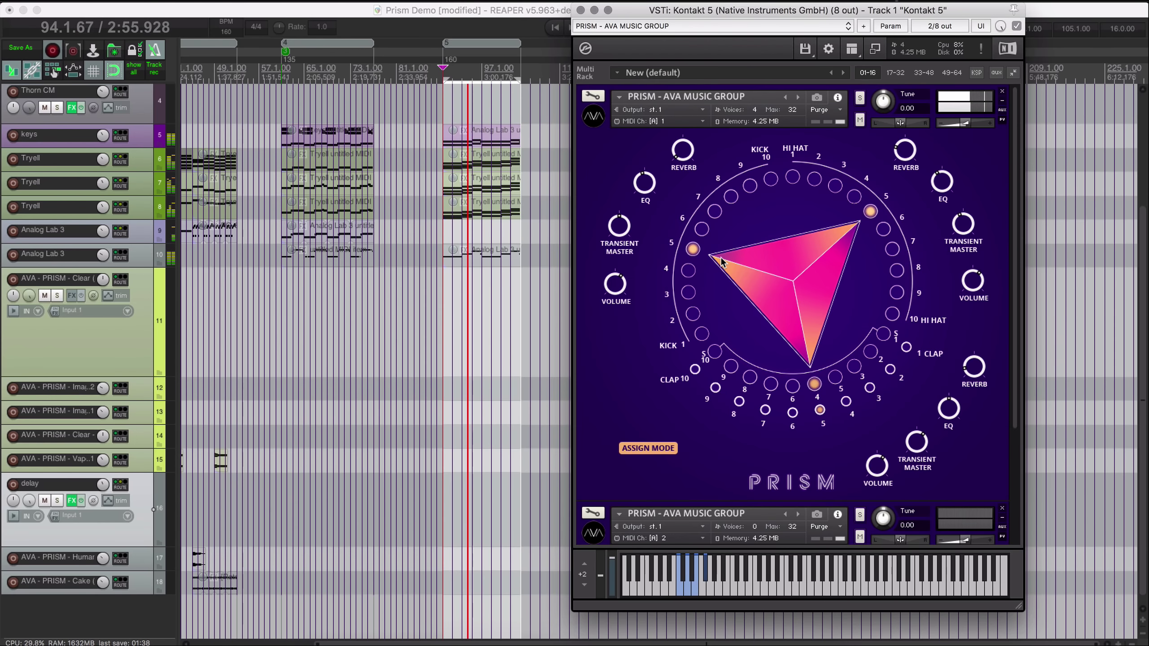
{"action": "left_click_drag", "start_coordinate": [721, 253], "coordinate": [721, 241]}
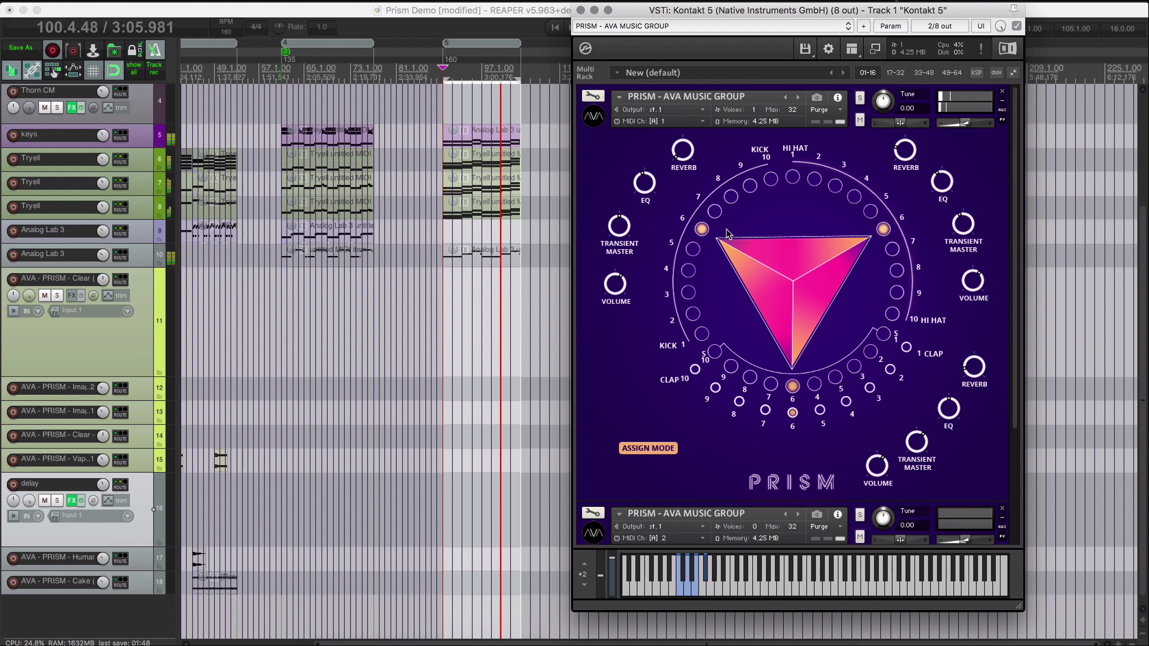
{"action": "left_click_drag", "start_coordinate": [726, 234], "coordinate": [732, 228]}
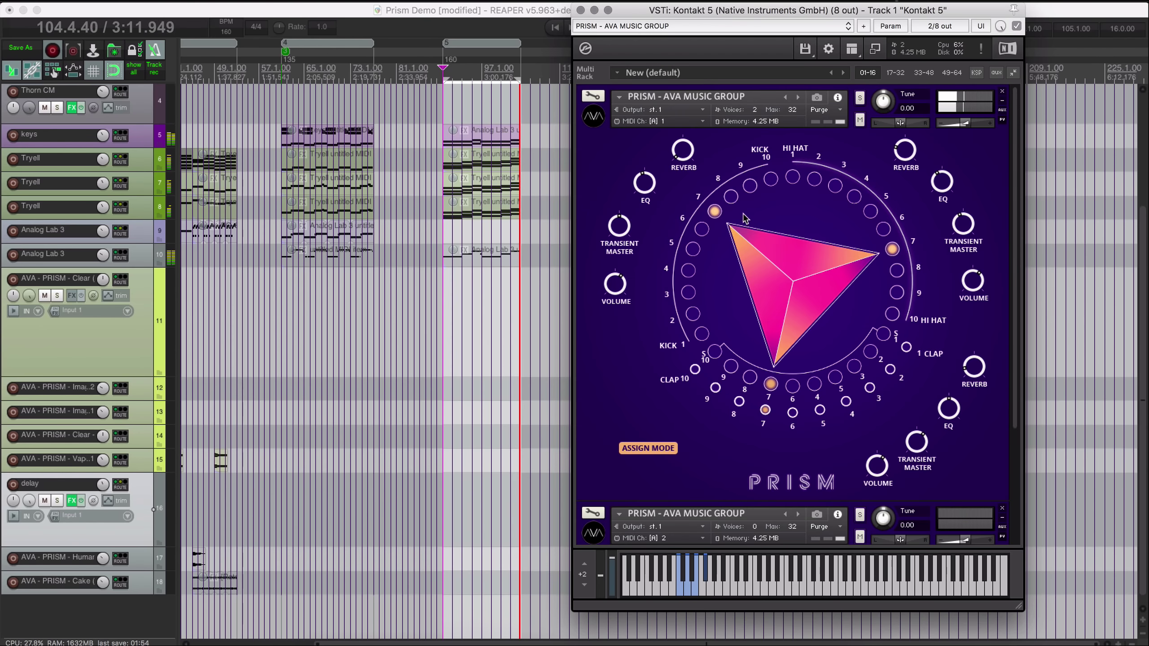
{"action": "left_click", "coordinate": [742, 216]}
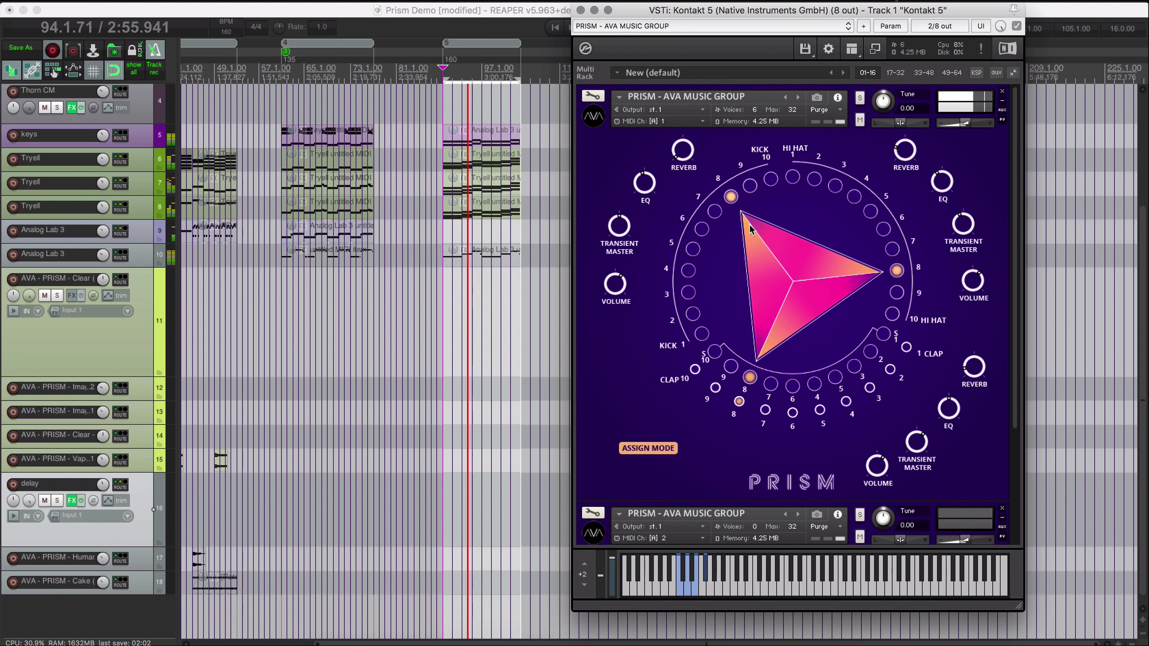
{"action": "left_click", "coordinate": [754, 184]}
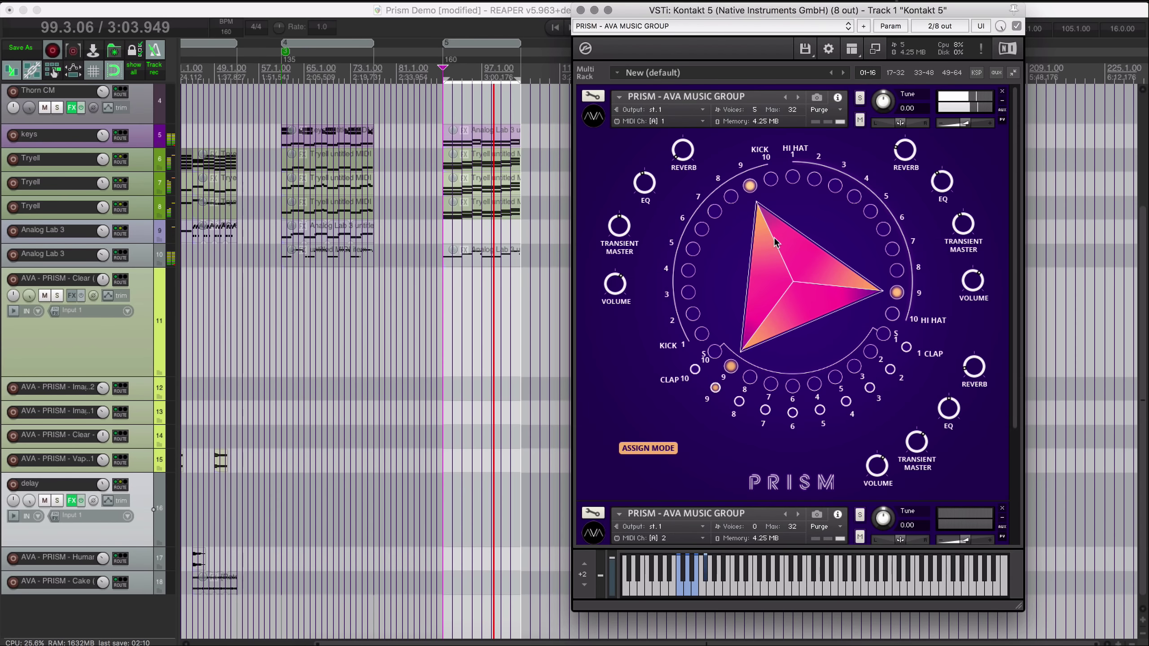
{"action": "left_click_drag", "start_coordinate": [771, 232], "coordinate": [792, 215]}
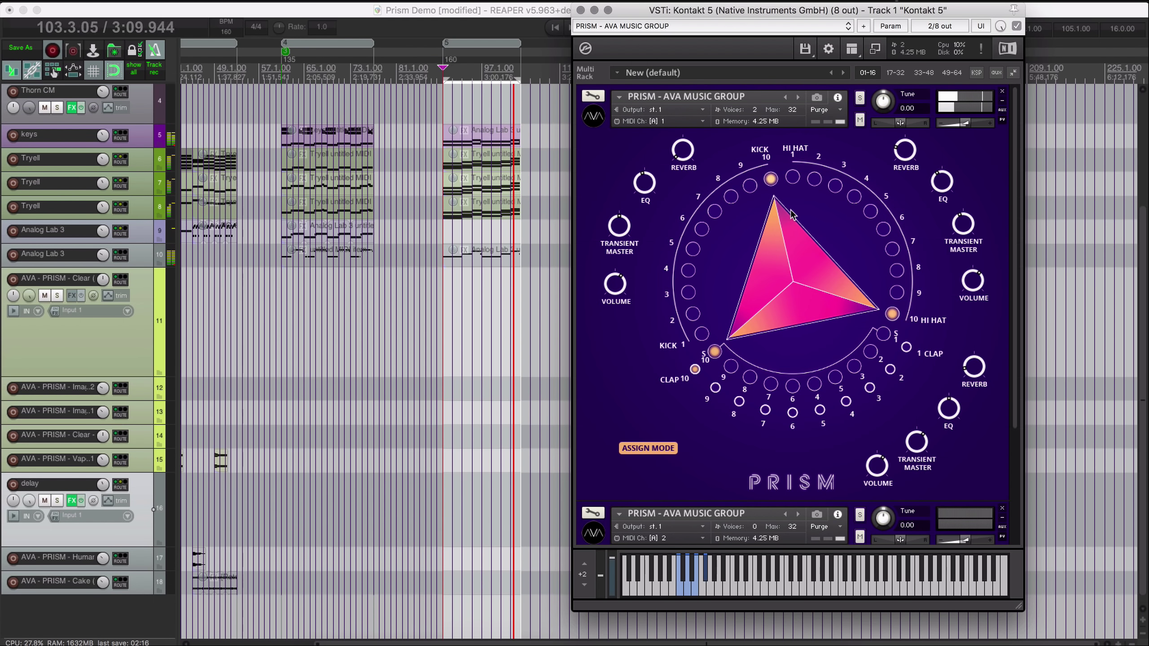
{"action": "key", "text": "space"}
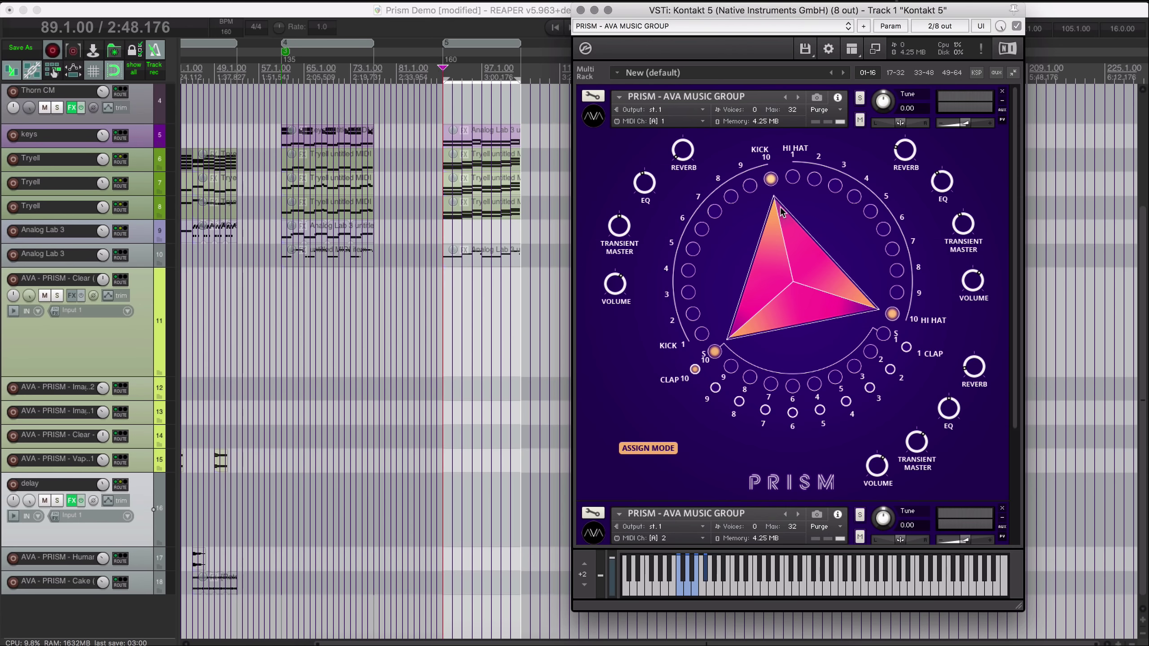
Rotate the Prism triangle to position 7 and play a few bars of the 160 BPM section with it
{"action": "left_click_drag", "start_coordinate": [767, 221], "coordinate": [749, 252]}
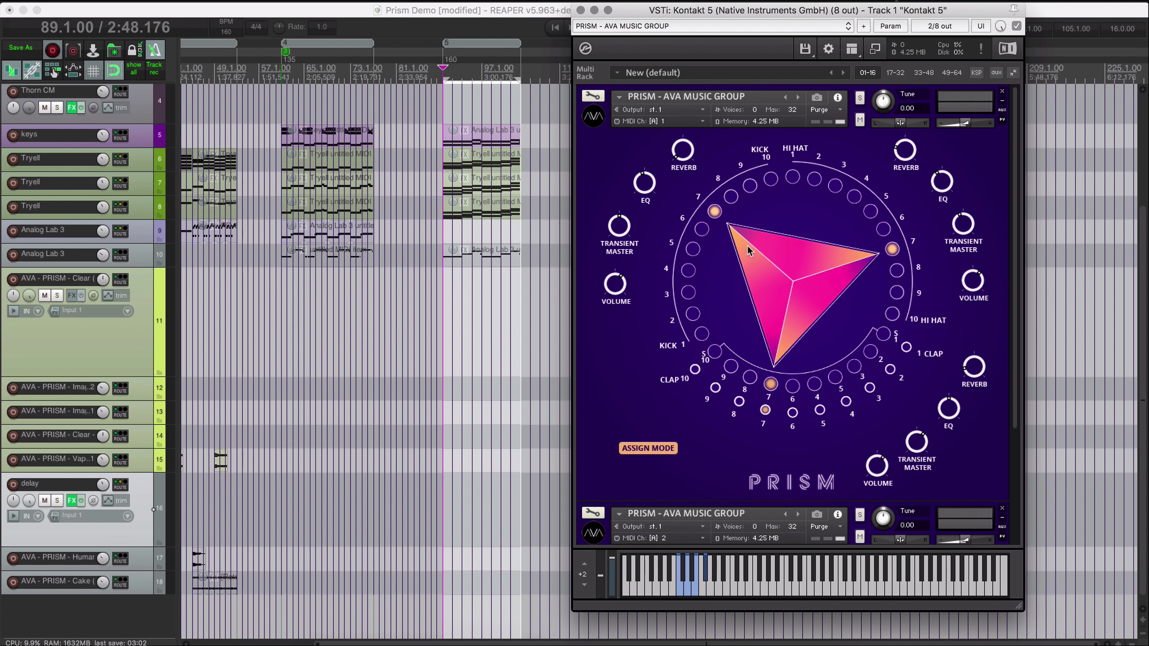
{"action": "key", "text": "space"}
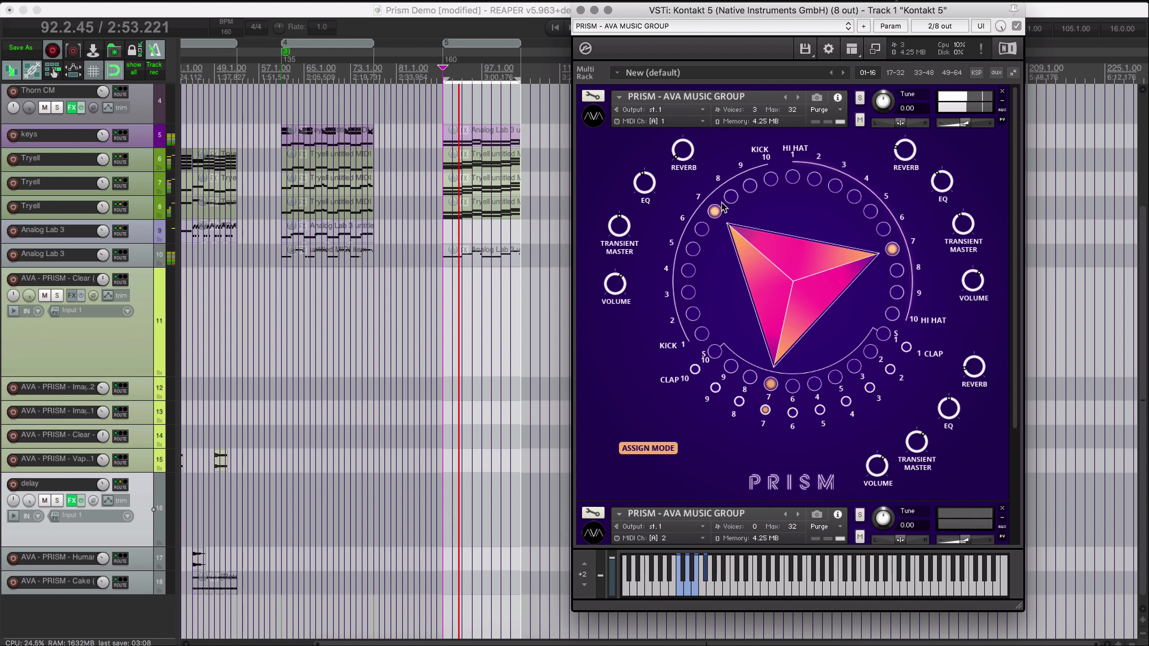
{"action": "key", "text": "space"}
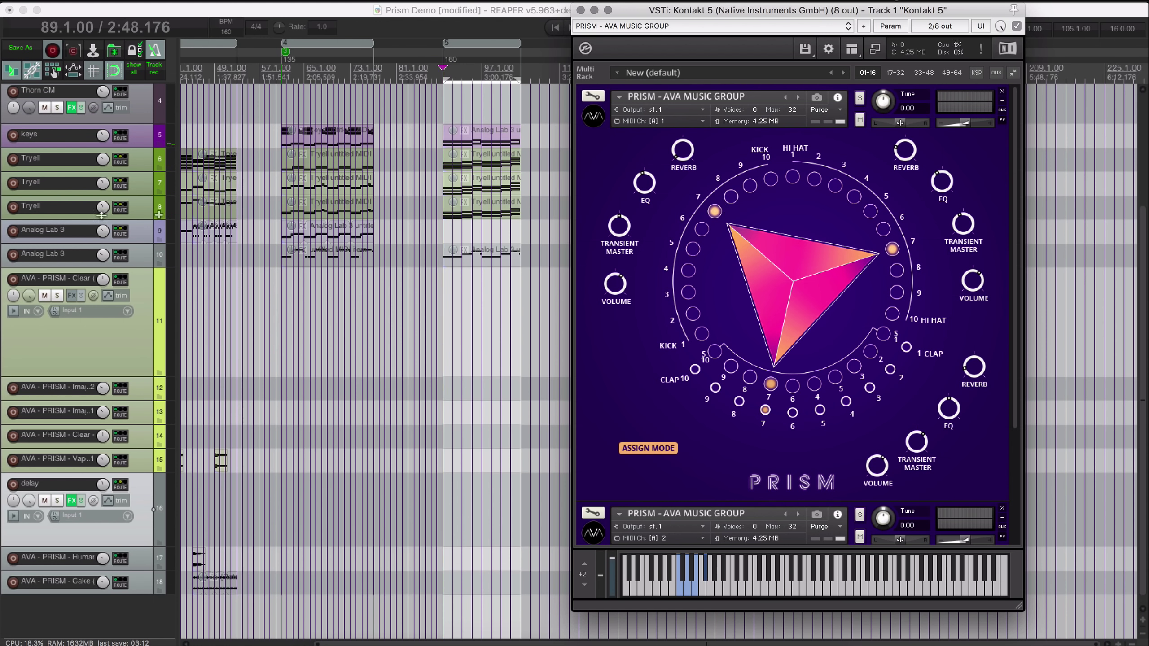
Arm the Kontakt 5 track for recording and use Assign Mode to swap kicks 2 and 8
{"action": "scroll", "coordinate": [6, 96], "scroll_direction": "up", "scroll_amount": 3}
{"action": "left_click", "coordinate": [13, 96]}
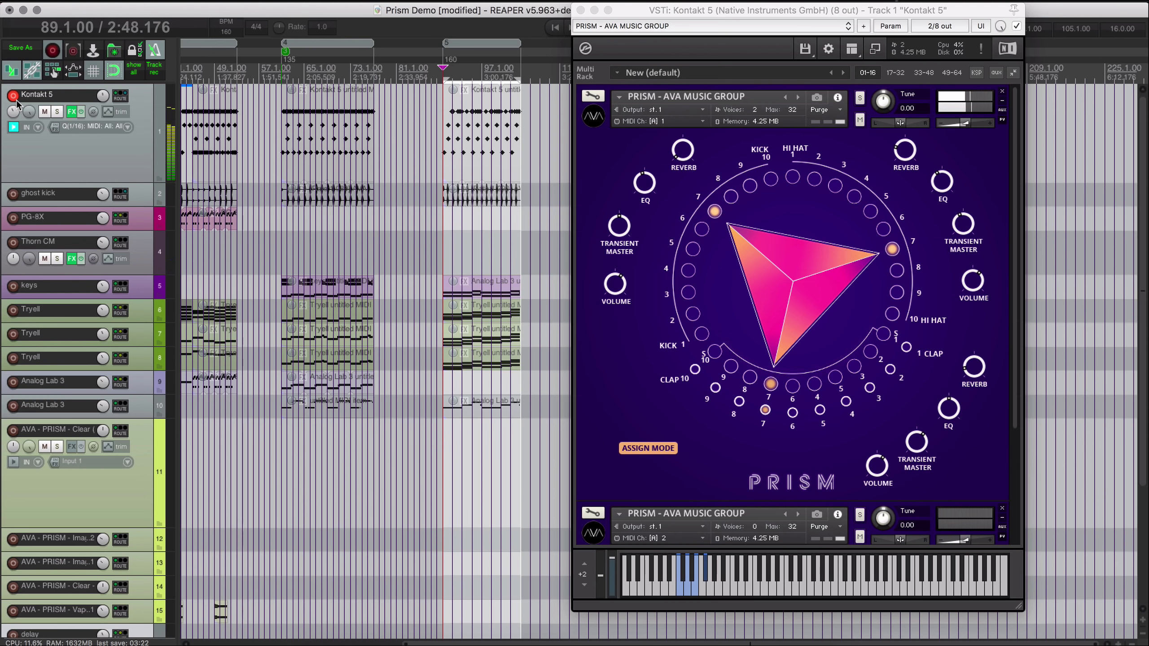
{"action": "left_click", "coordinate": [664, 448]}
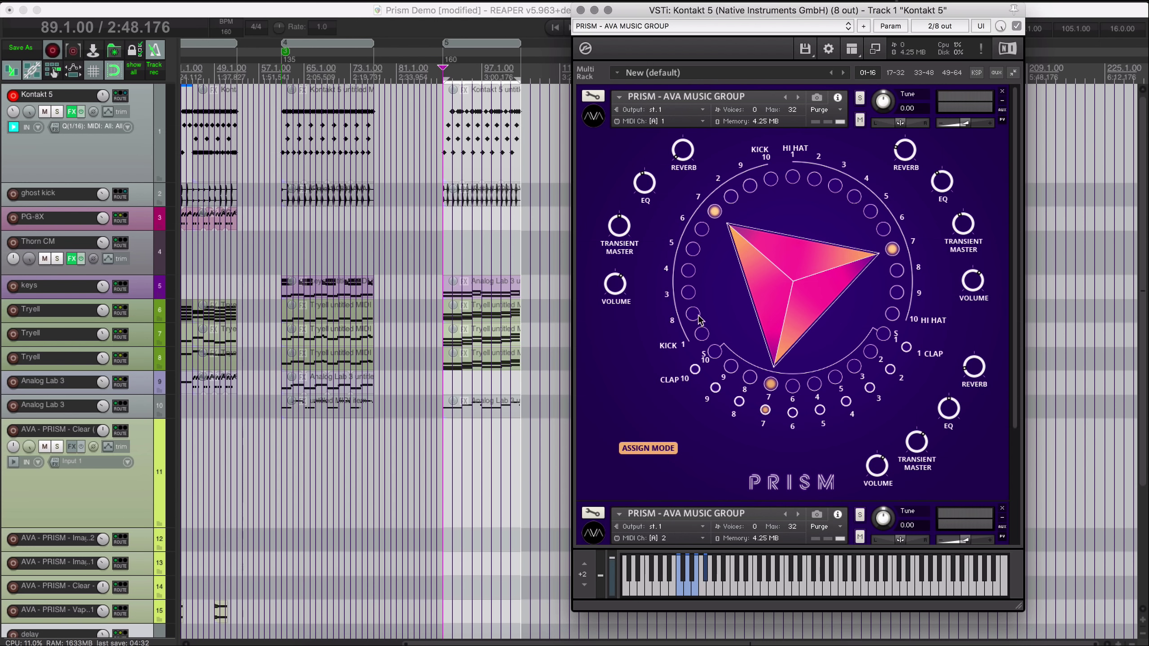
Play the 160 BPM section with the triangle at position 8, swapping claps 3 and 8 and snares 4 and 8 in Assign Mode
{"action": "left_click_drag", "start_coordinate": [737, 221], "coordinate": [743, 212]}
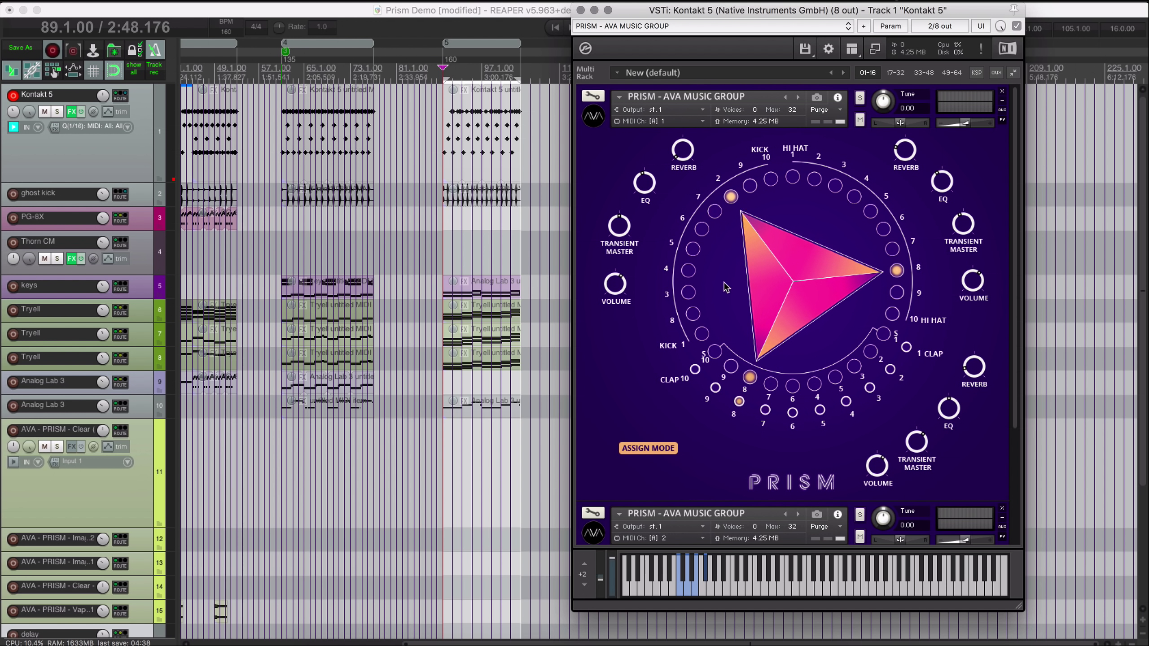
{"action": "key", "text": "space"}
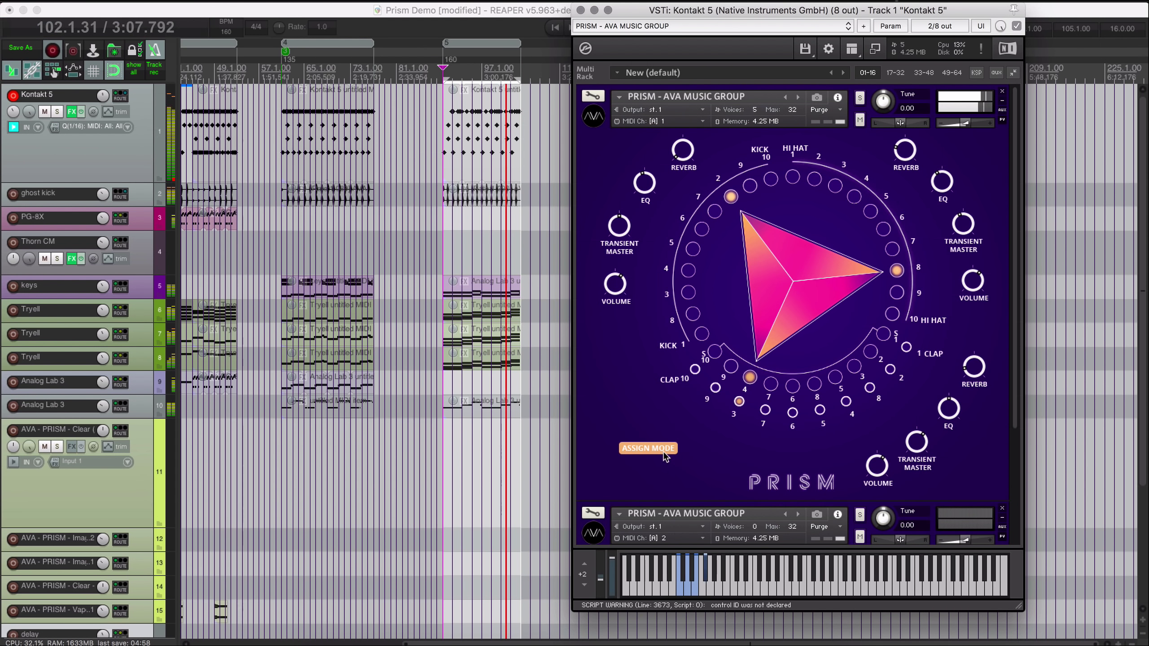
{"action": "key", "text": "space"}
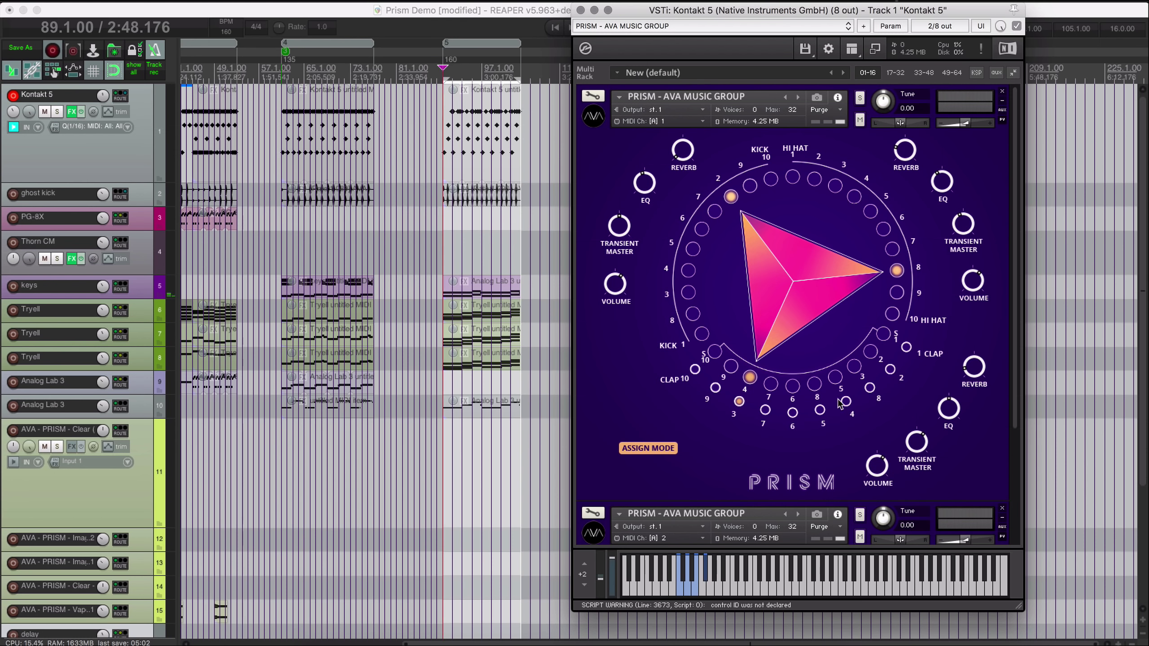
Open an enlarged Media Explorer and go up to the AVA - PRISM | Modern Pop Drums folder
{"action": "left_click", "coordinate": [530, 173]}
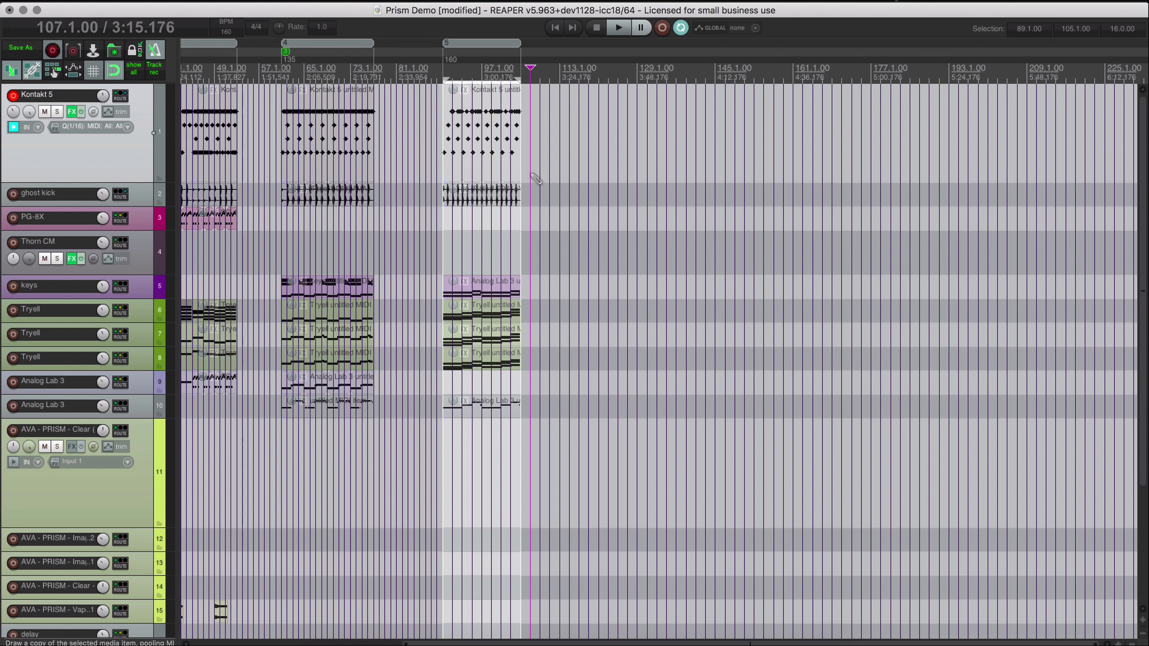
{"action": "key", "text": "super+alt+x"}
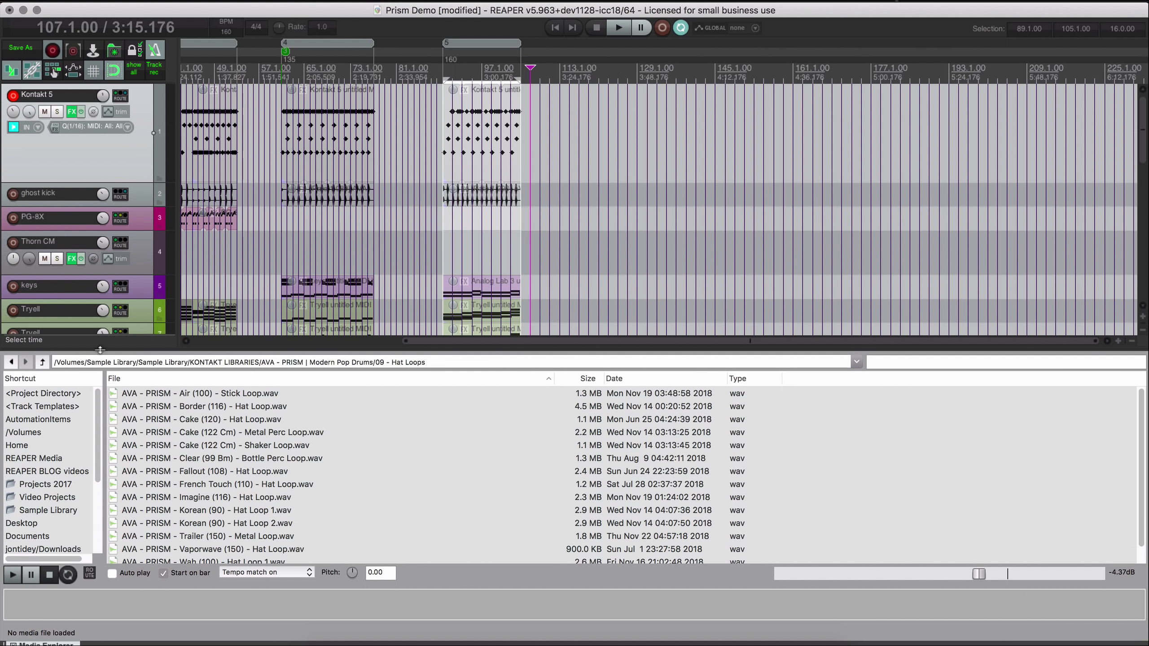
{"action": "left_click_drag", "start_coordinate": [97, 349], "coordinate": [118, 252]}
{"action": "left_click_drag", "start_coordinate": [127, 165], "coordinate": [126, 132]}
{"action": "key", "text": "BackSpace"}
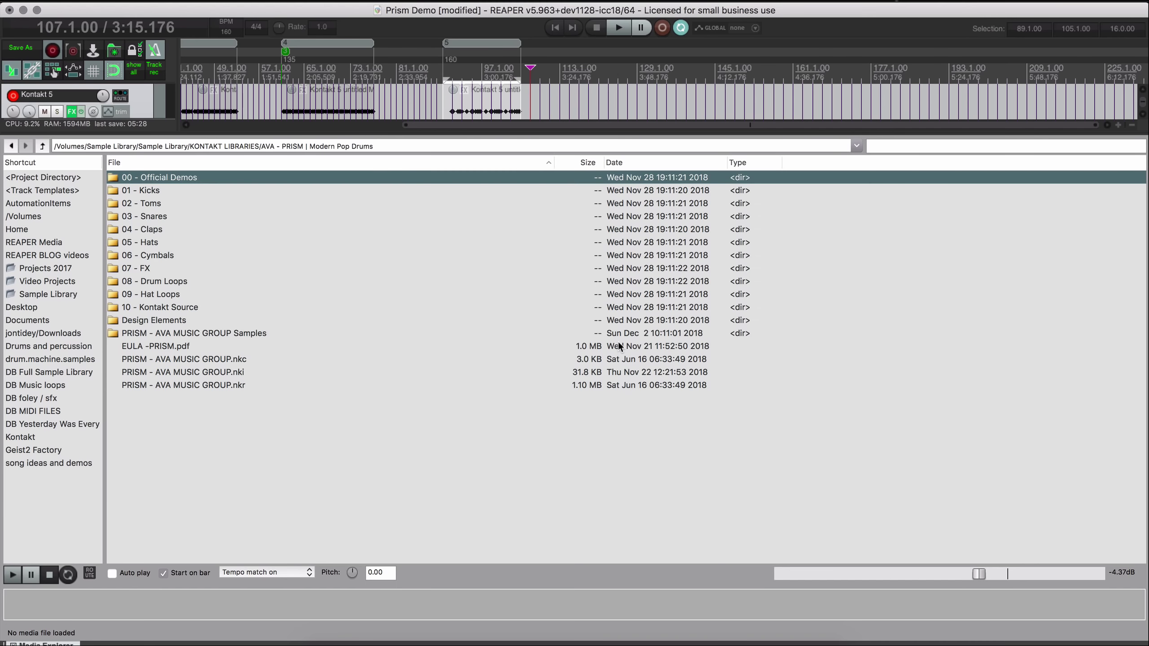
View the files in the 00 - Official Demos folder, and return to the parent folder with 01 - Kicks selected
{"action": "key", "text": "Return"}
{"action": "key", "text": "Down"}
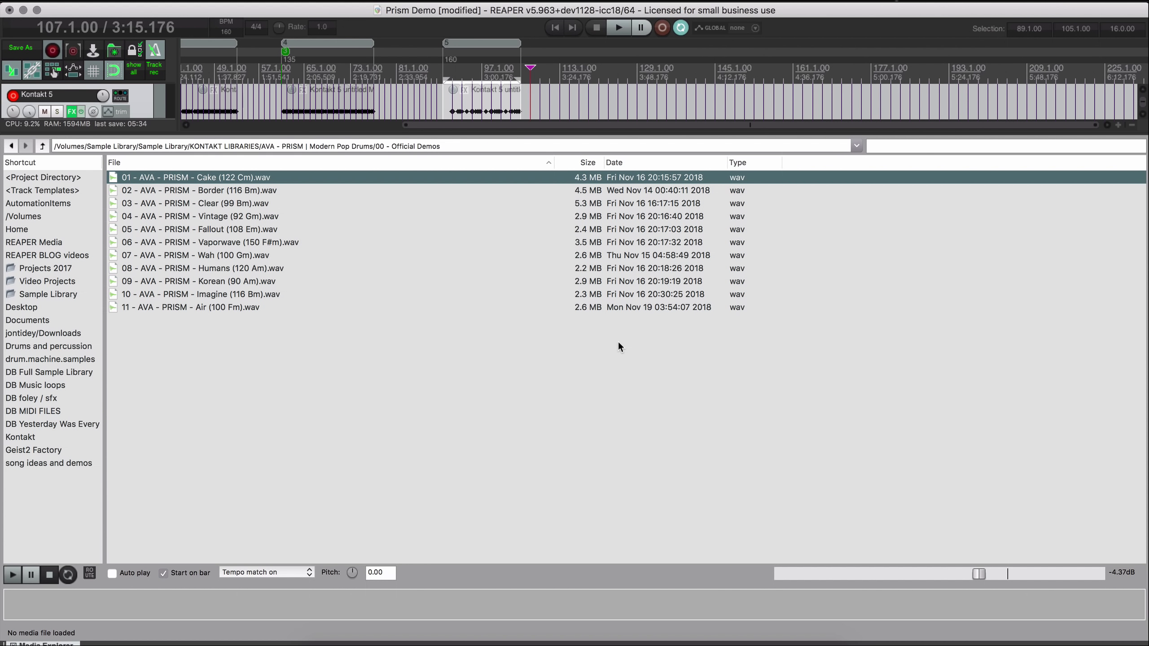
{"action": "key", "text": "BackSpace"}
{"action": "key", "text": "Down"}
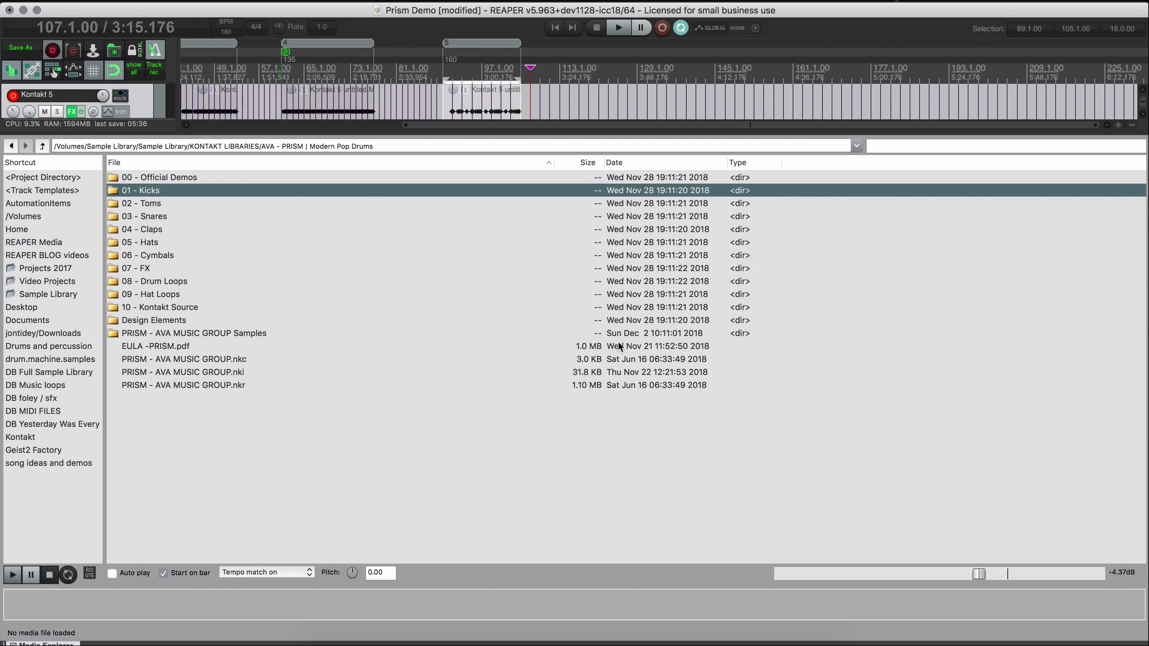
Open the 01 - Kicks folder, highlight all of its kick samples at once, and clear the selection
{"action": "key", "text": "Up"}
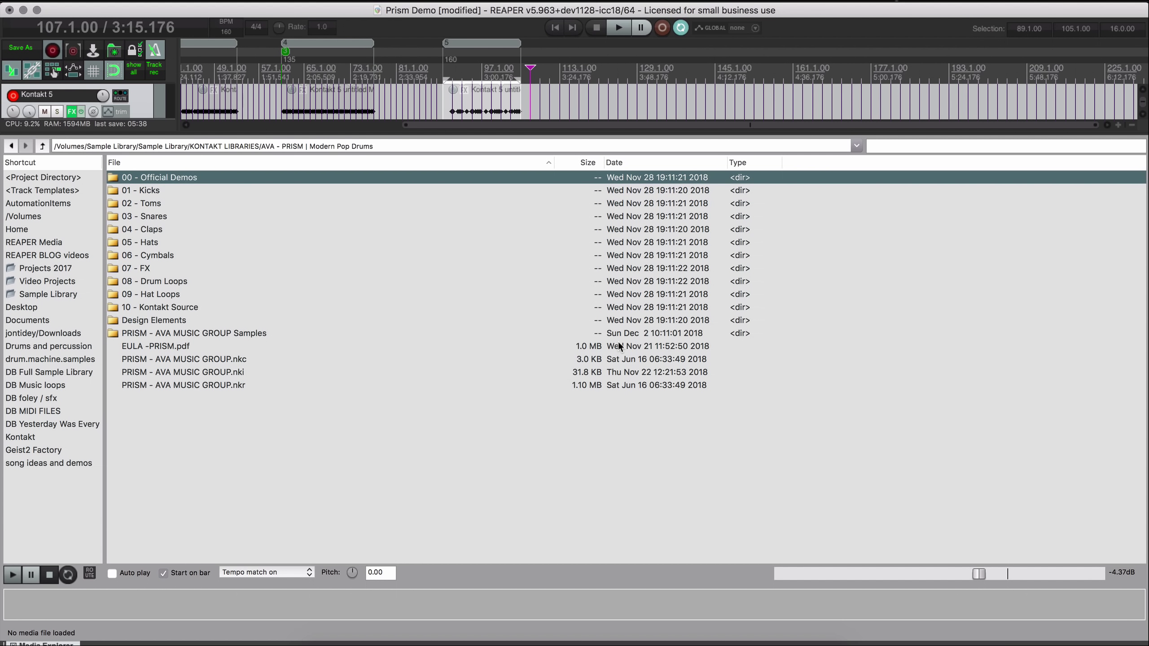
{"action": "key", "text": "Down"}
{"action": "key", "text": "Return"}
{"action": "key", "text": "Down"}
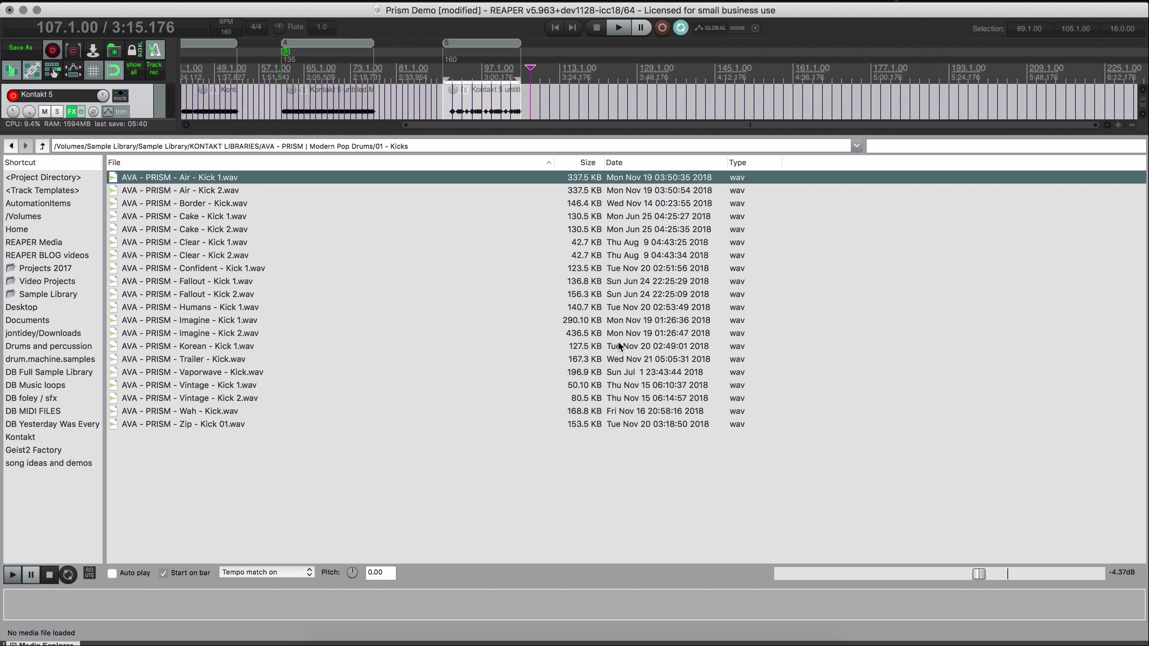
{"action": "key", "text": "super+a"}
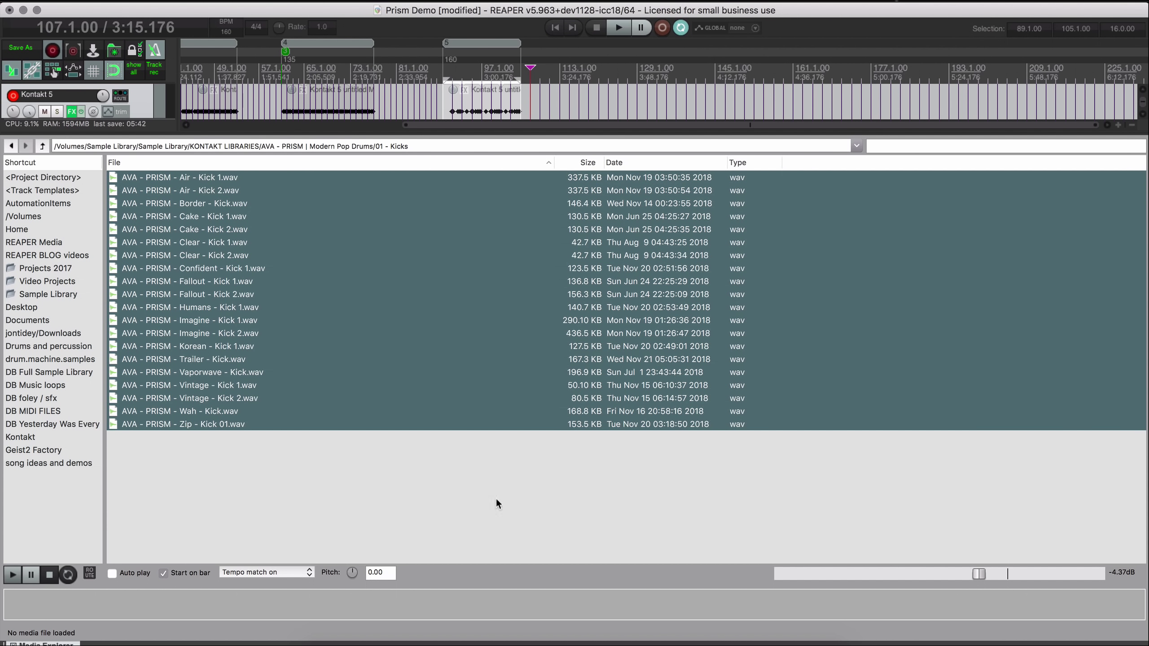
{"action": "left_click", "coordinate": [451, 468]}
{"action": "key", "text": "Up"}
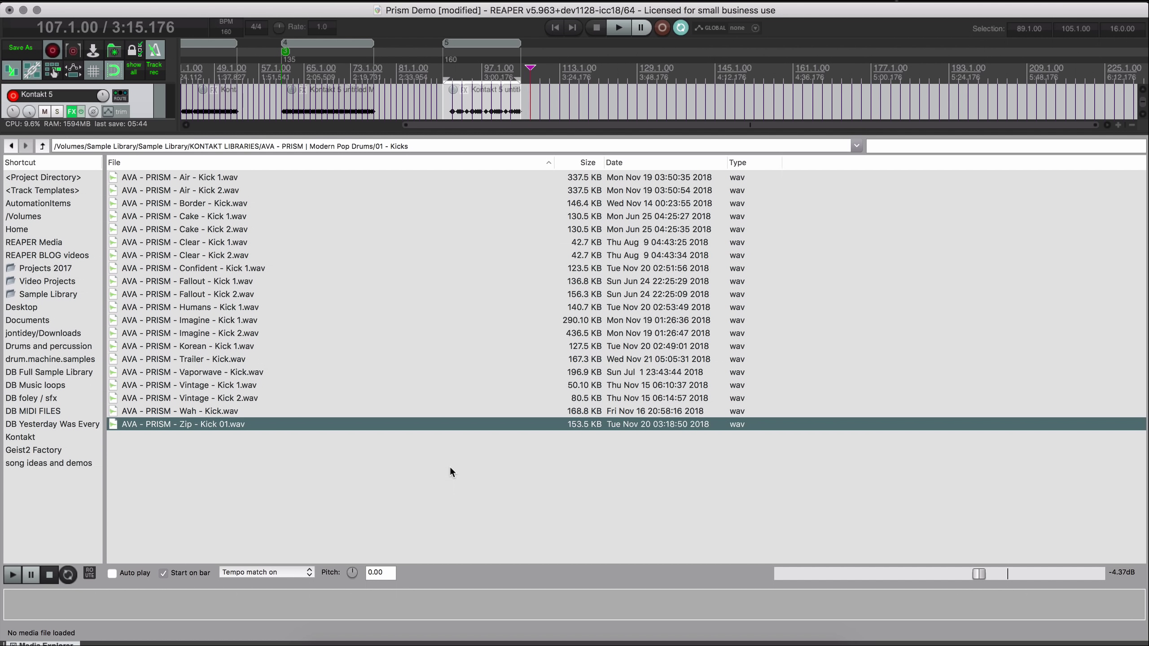
Return to the parent folder, open the 02 - Toms folder and move to the 80s - Tom 1 sample
{"action": "key", "text": "BackSpace"}
{"action": "key", "text": "Down"}
{"action": "key", "text": "Return"}
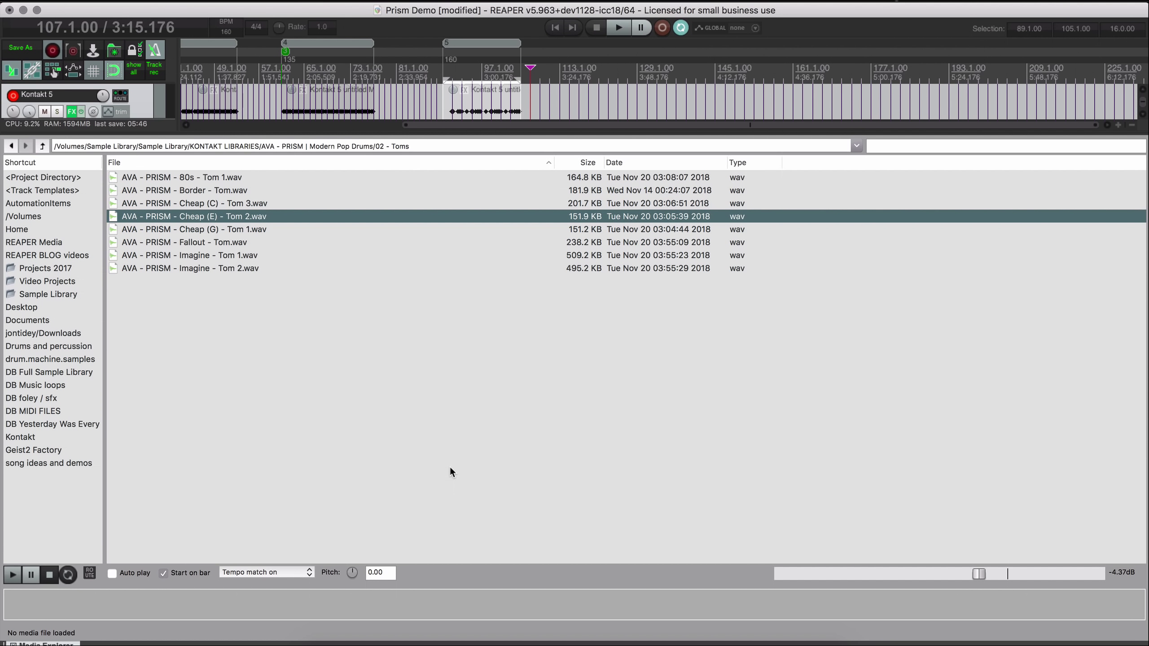
{"action": "scroll", "coordinate": [322, 100], "scroll_direction": "left", "scroll_amount": 5}
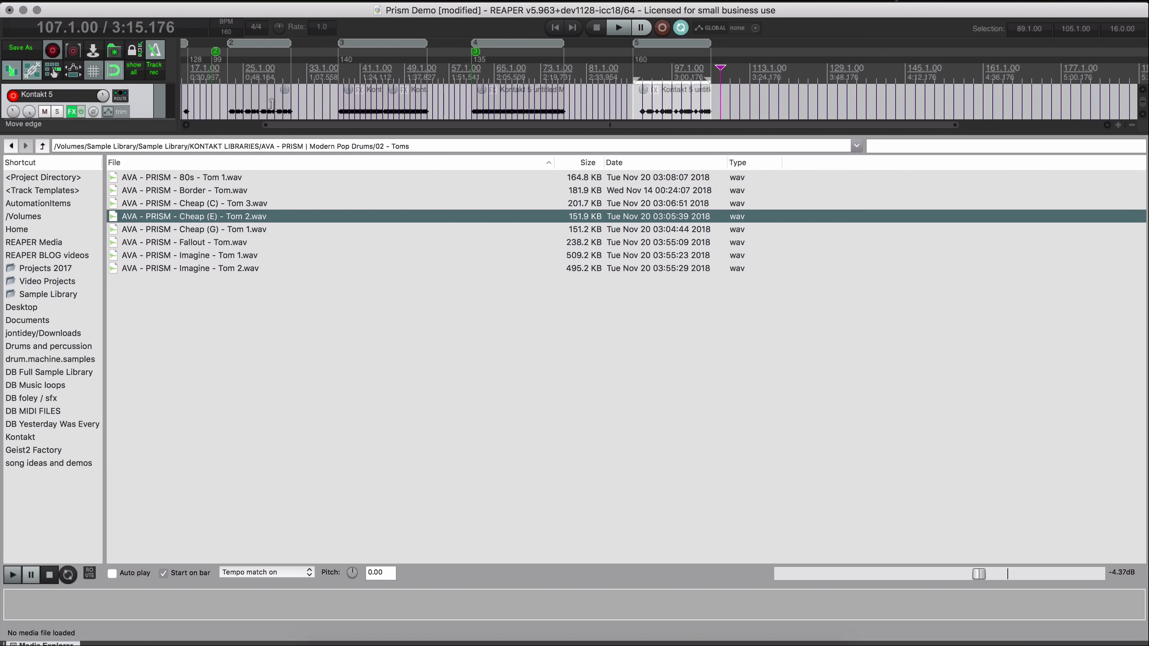
{"action": "left_click", "coordinate": [336, 280]}
{"action": "key", "text": "Up"}
{"action": "key", "text": "Up"}
{"action": "key", "text": "Up"}
{"action": "key", "text": "Up"}
{"action": "key", "text": "Up"}
{"action": "key", "text": "Up"}
{"action": "key", "text": "Up"}
{"action": "key", "text": "Up"}
{"action": "key", "text": "Up"}
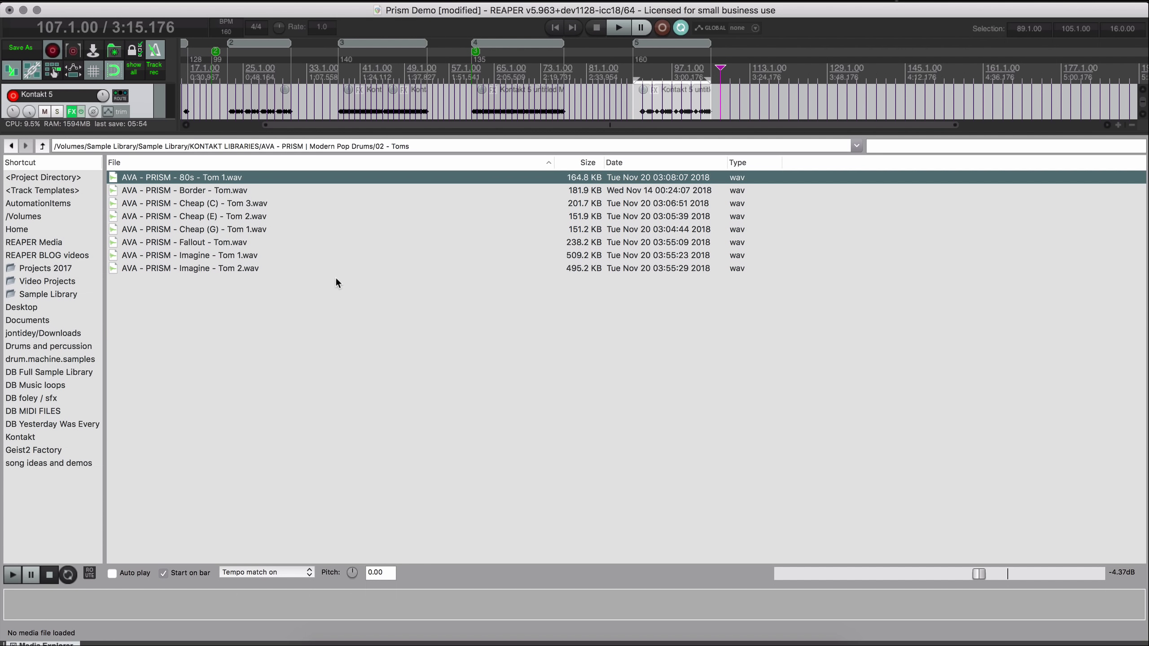
Preview the tom samples one after another, from Border - Tom through Imagine - Tom 2
{"action": "key", "text": "Down"}
{"action": "key", "text": "Down"}
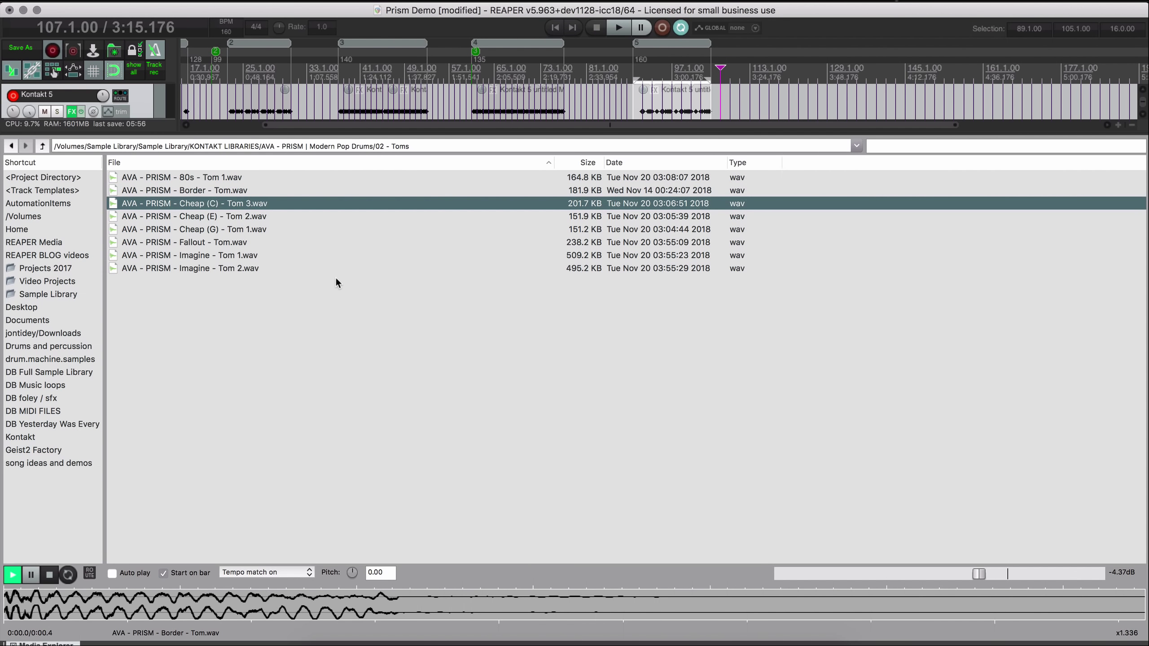
{"action": "key", "text": "Down"}
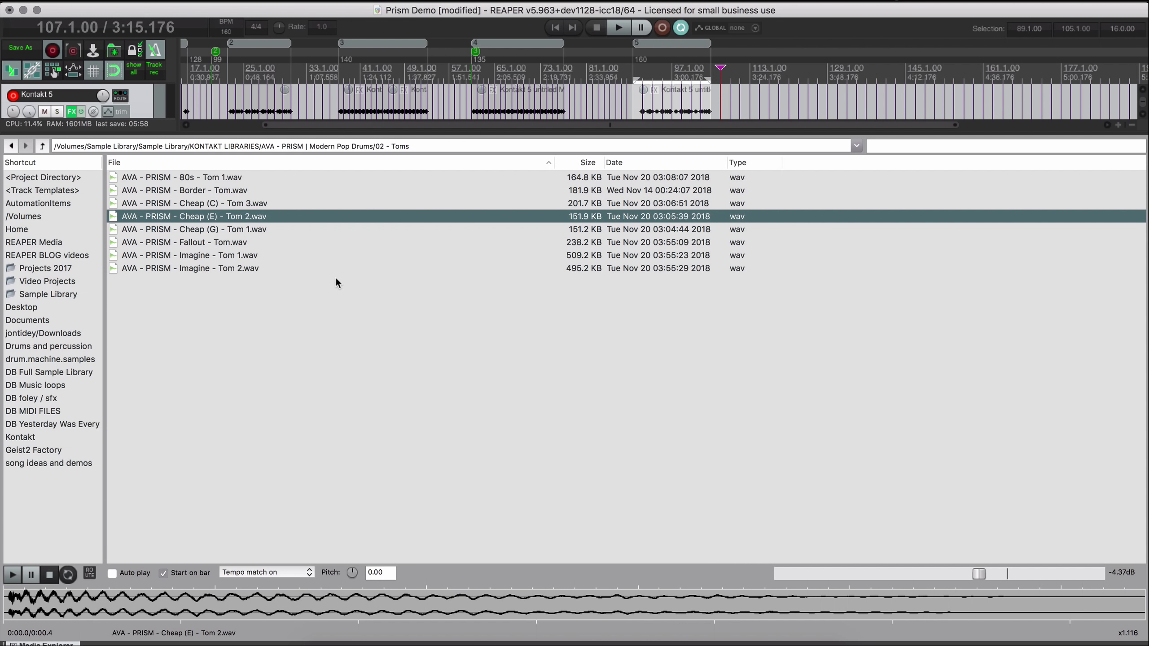
{"action": "key", "text": "Down"}
{"action": "key", "text": "Down"}
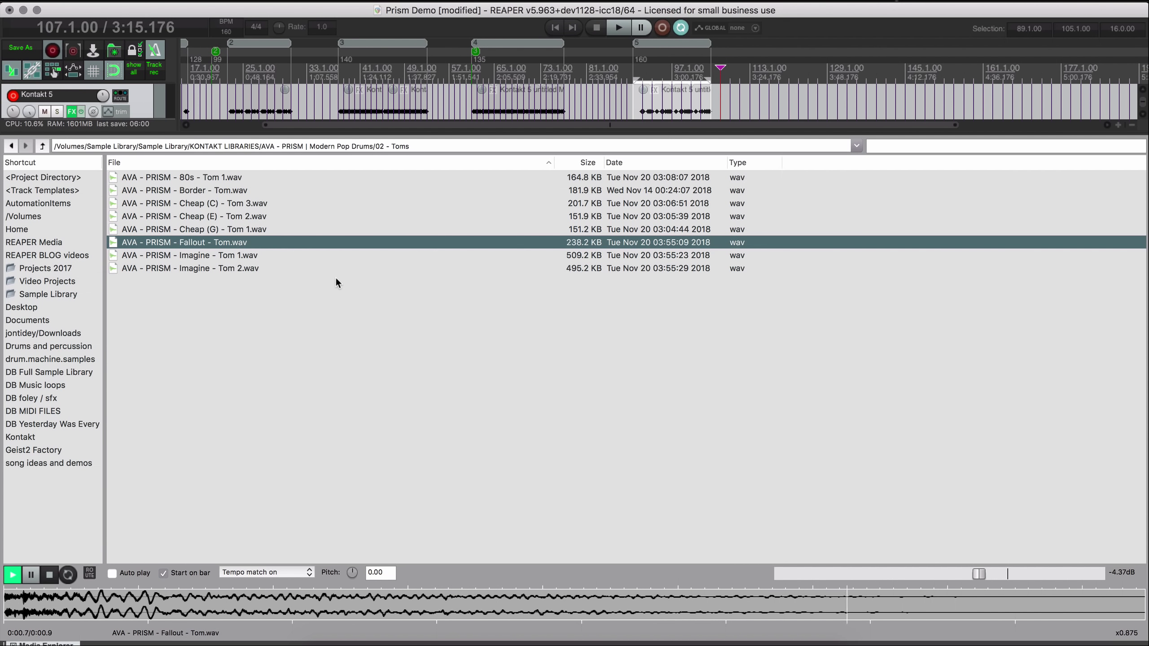
{"action": "key", "text": "Down"}
{"action": "key", "text": "Down"}
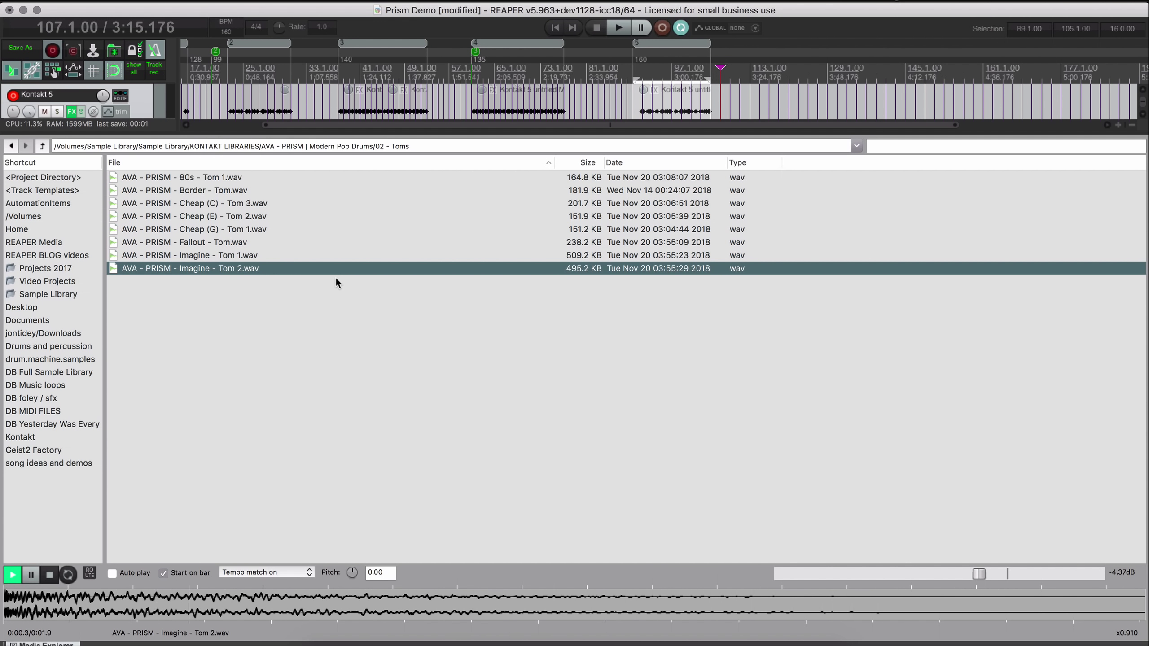
Stop the tom preview and turn tempo matching off for previews
{"action": "key", "text": "space"}
{"action": "left_click", "coordinate": [263, 573]}
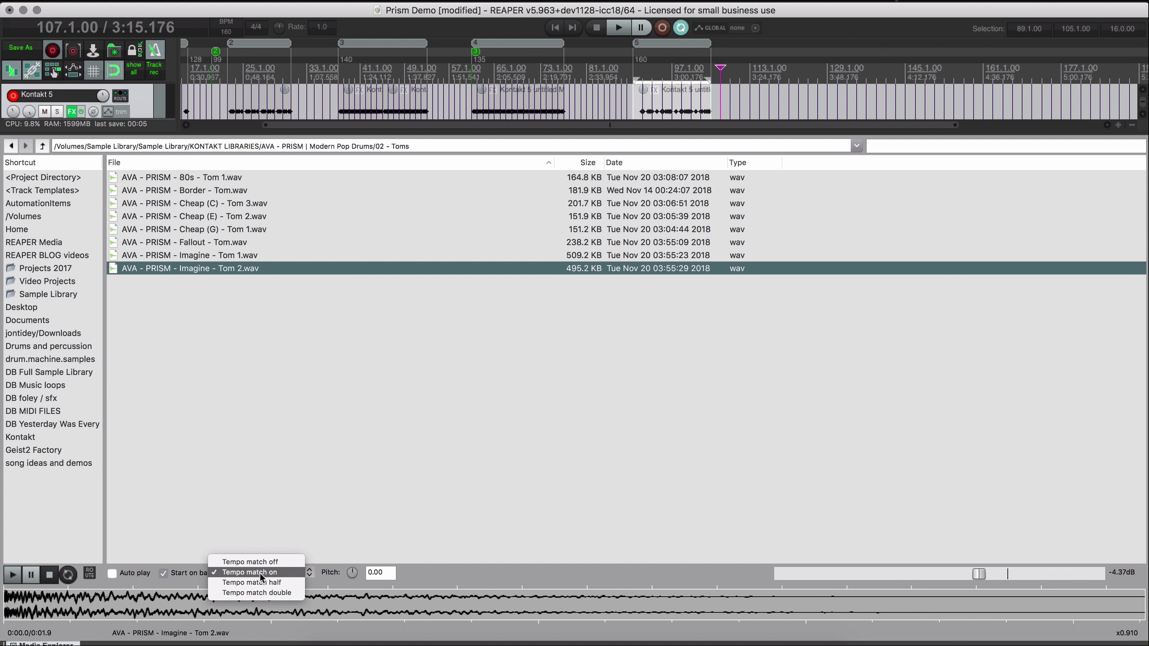
{"action": "left_click", "coordinate": [253, 561]}
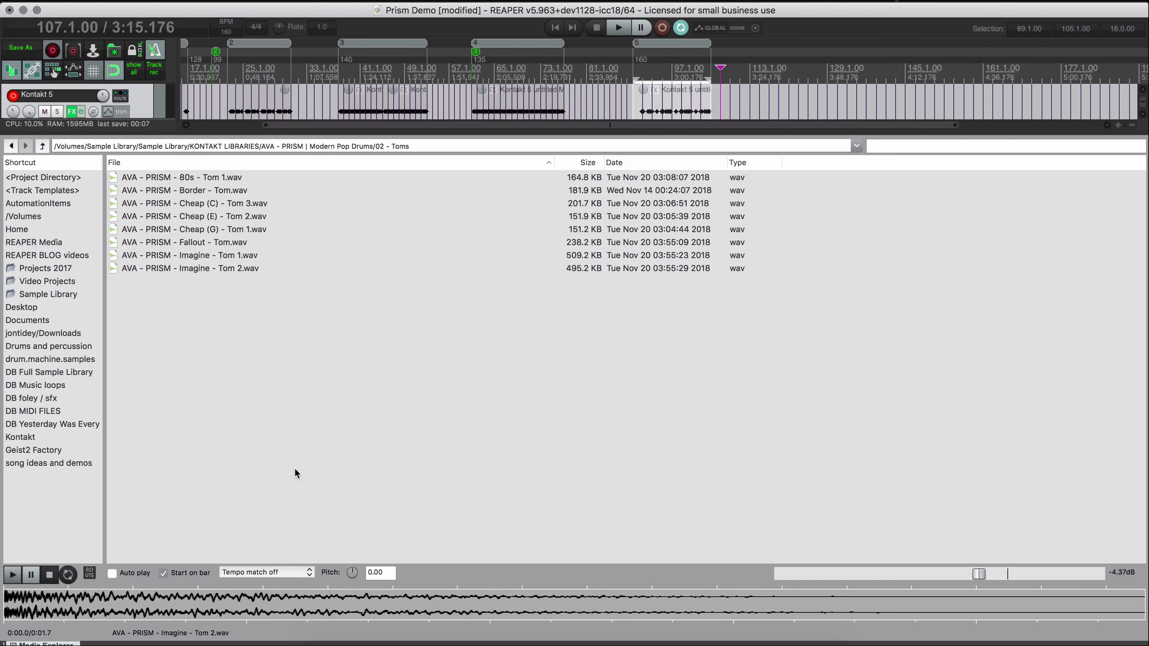
Return to the parent folder, open 03 - Snares and select the Air - Snare sample
{"action": "key", "text": "BackSpace"}
{"action": "key", "text": "Down"}
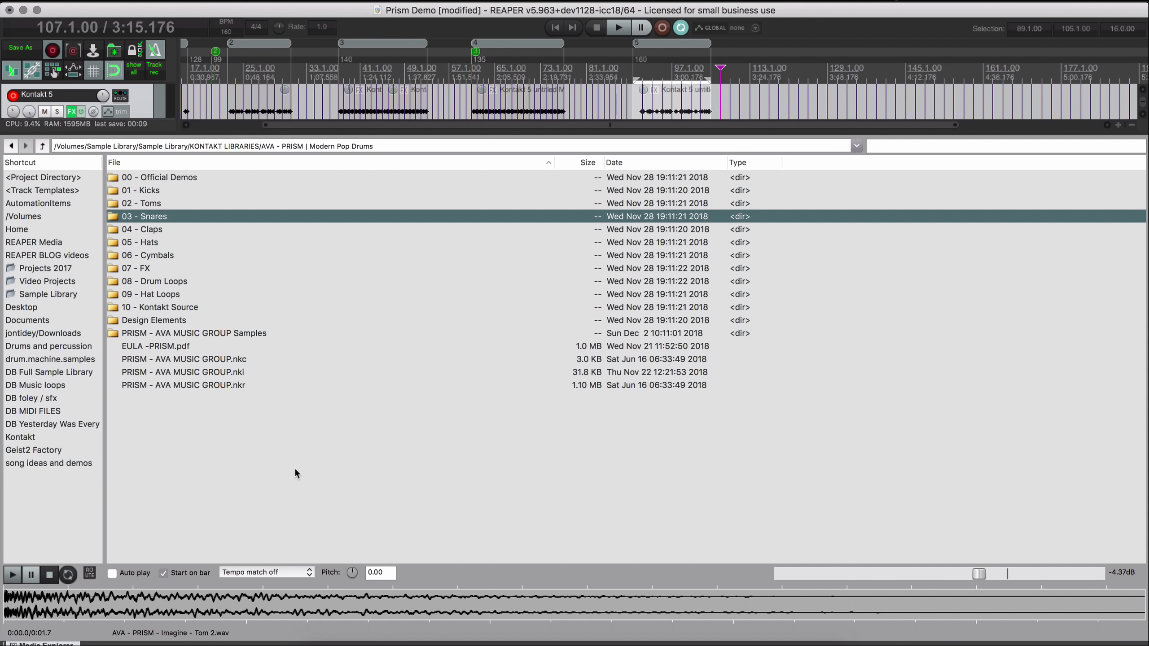
{"action": "key", "text": "Return"}
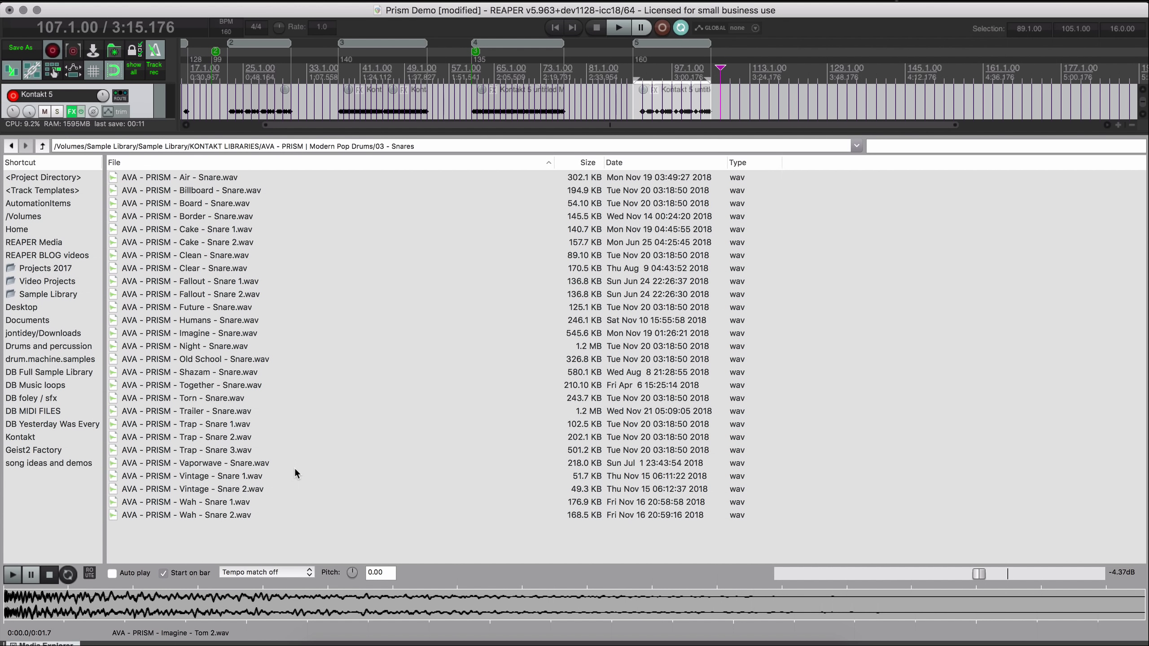
{"action": "key", "text": "Down"}
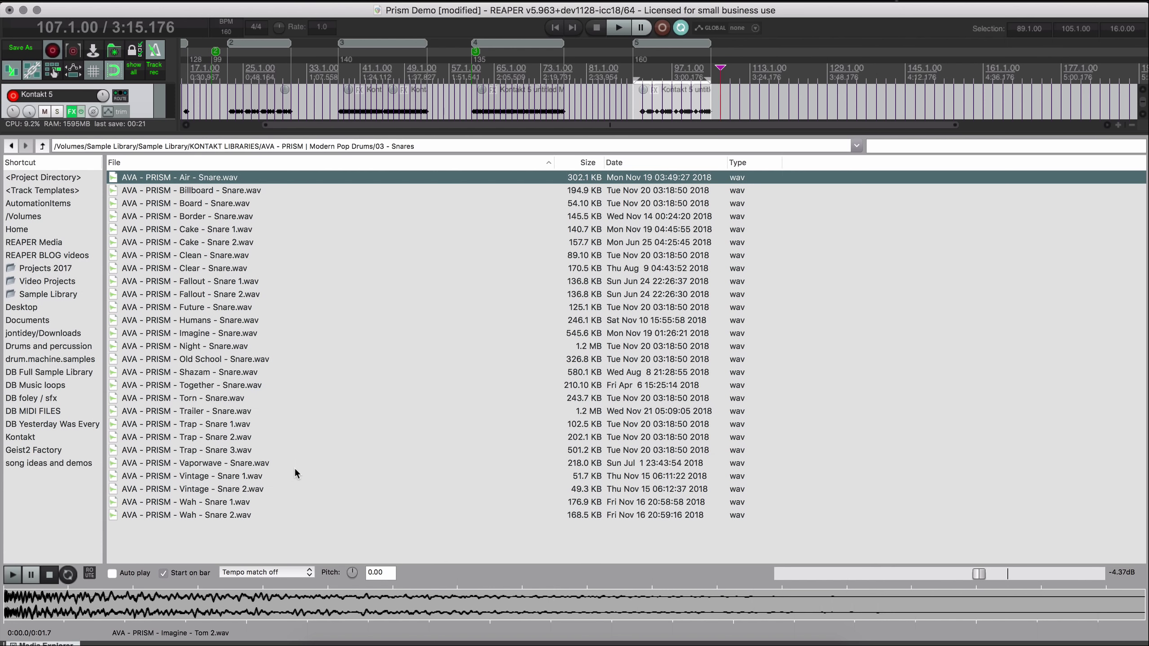
Leave the snares, view the files in 00 - Official Demos, and return to the library's parent folder
{"action": "key", "text": "BackSpace"}
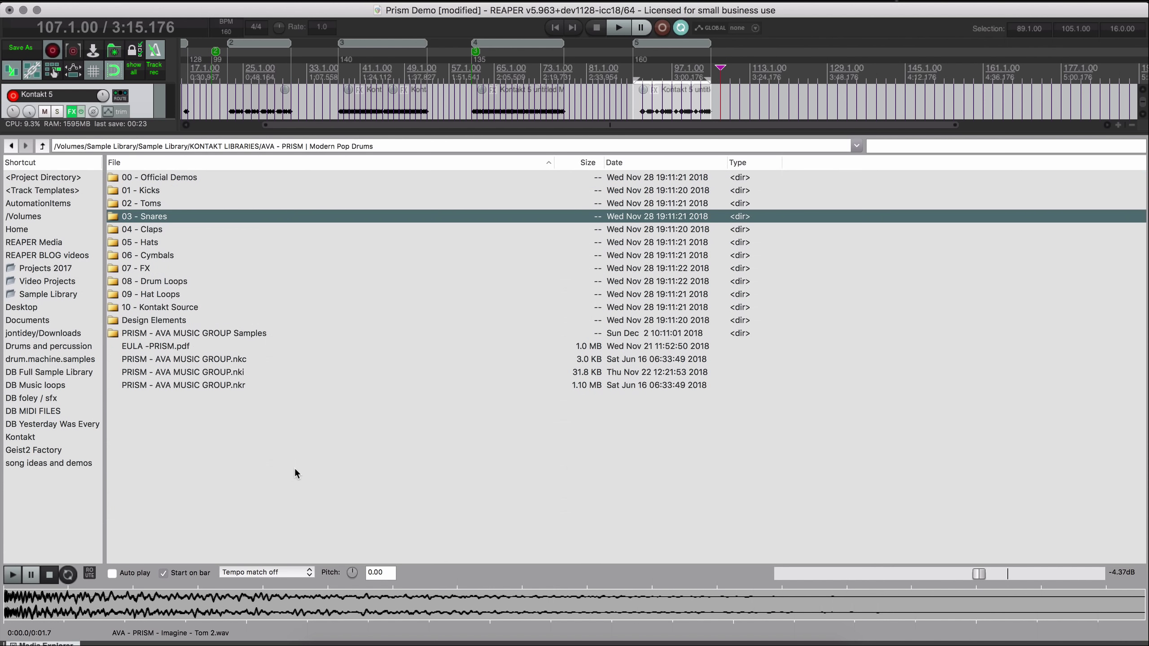
{"action": "key", "text": "Up"}
{"action": "key", "text": "Up"}
{"action": "key", "text": "Up"}
{"action": "key", "text": "Return"}
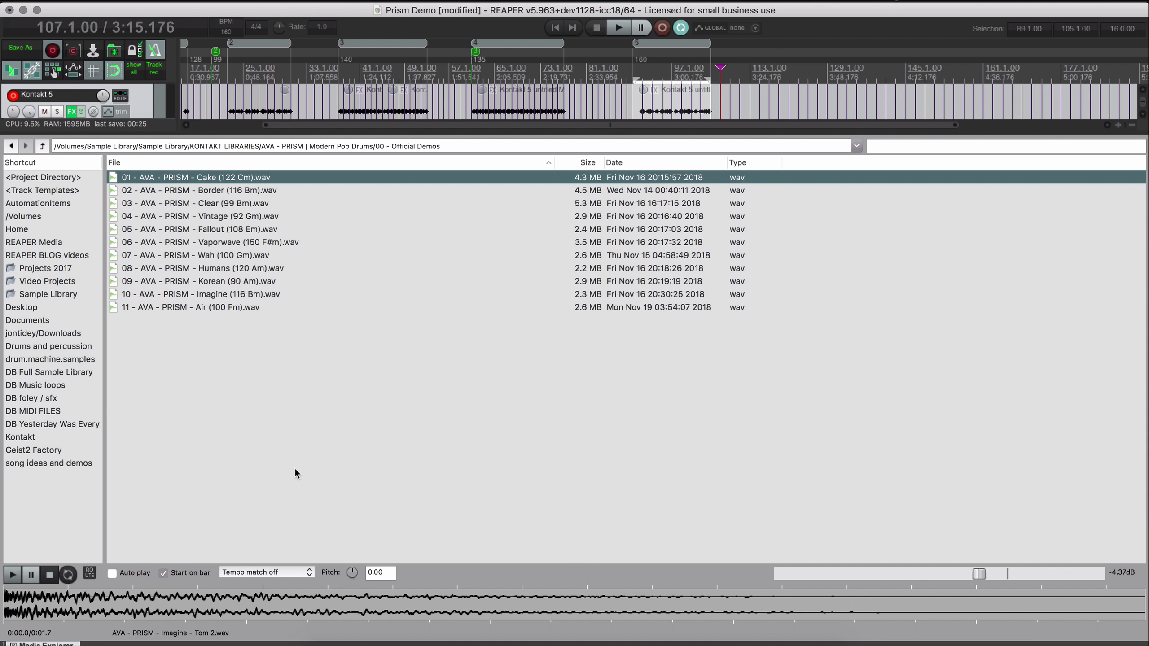
{"action": "key", "text": "BackSpace"}
Reopen the 03 - Snares folder, move down the list to Shazam - Snare and preview it
{"action": "key", "text": "Down"}
{"action": "key", "text": "Down"}
{"action": "key", "text": "Down"}
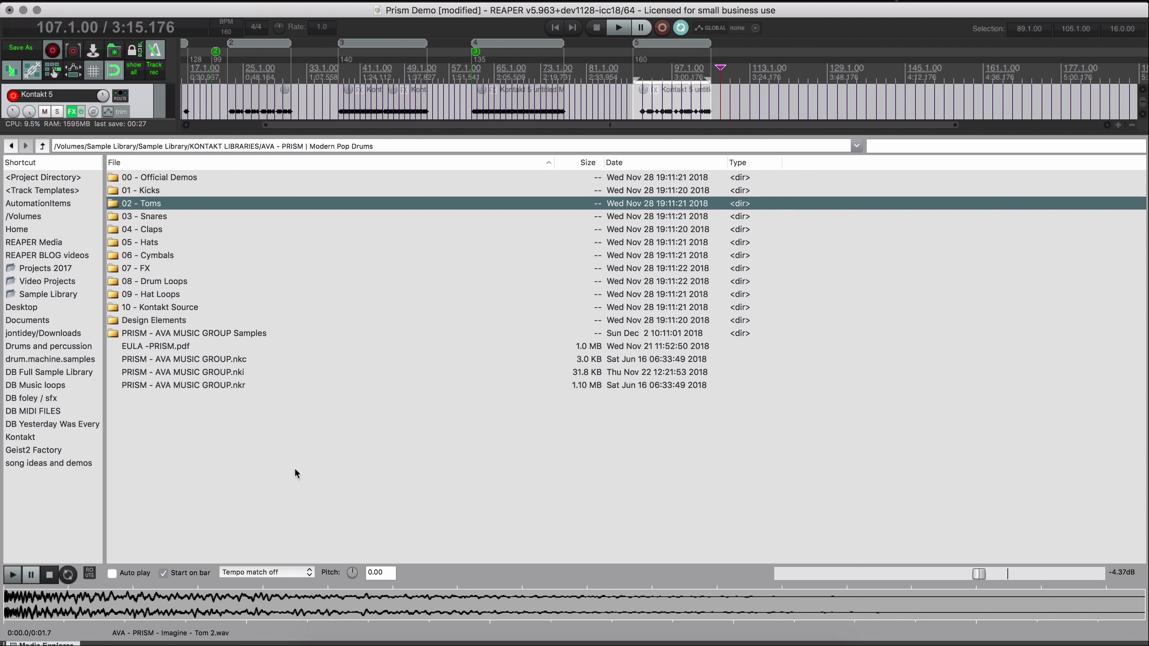
{"action": "key", "text": "Return"}
{"action": "key", "text": "Down"}
{"action": "key", "text": "Down"}
{"action": "key", "text": "Down"}
{"action": "key", "text": "Down"}
{"action": "key", "text": "Down"}
{"action": "key", "text": "Down"}
{"action": "key", "text": "Down"}
{"action": "key", "text": "Down"}
{"action": "key", "text": "Down"}
{"action": "key", "text": "Down"}
{"action": "key", "text": "Down"}
{"action": "key", "text": "Down"}
{"action": "key", "text": "Down"}
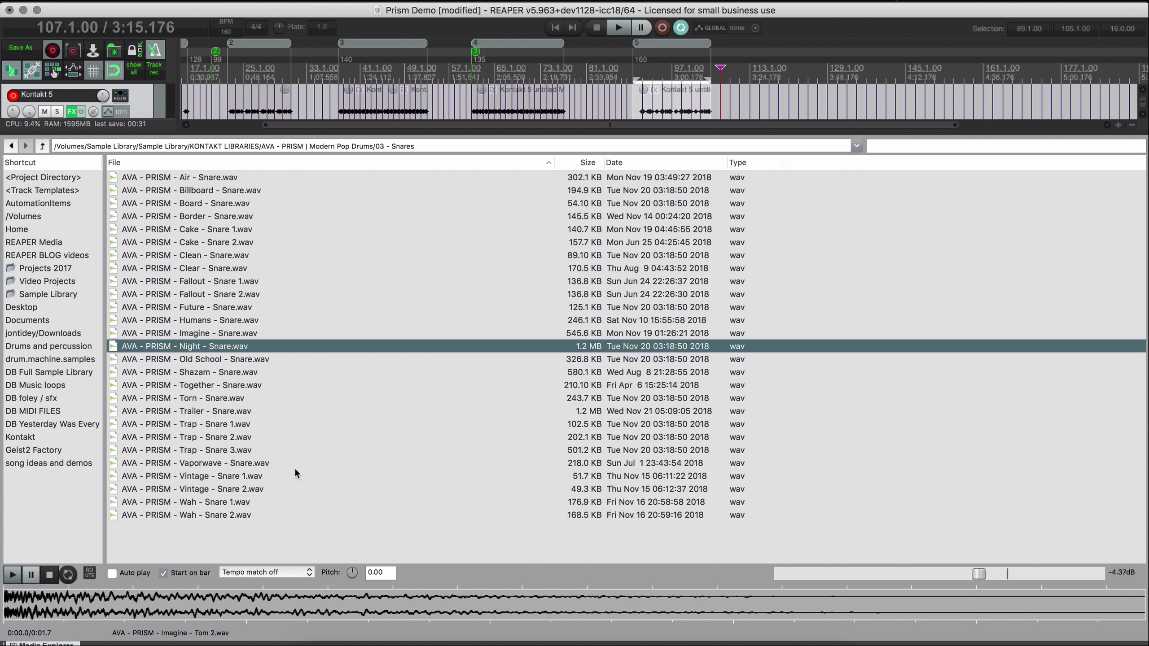
{"action": "key", "text": "Down"}
{"action": "key", "text": "Down"}
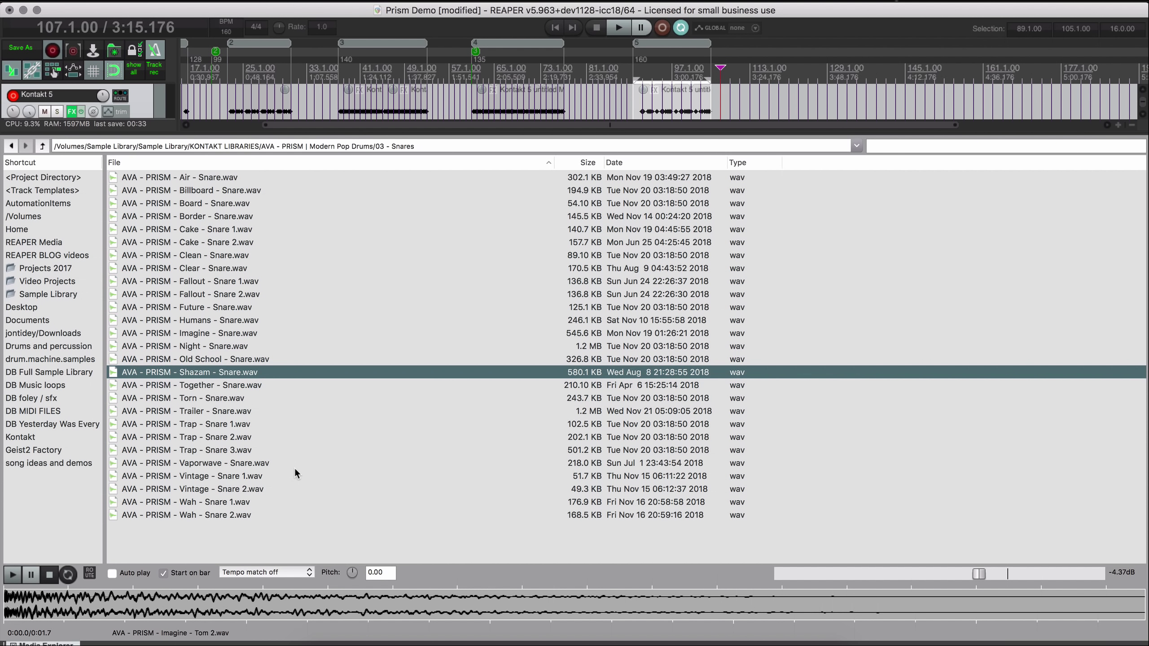
{"action": "key", "text": "space"}
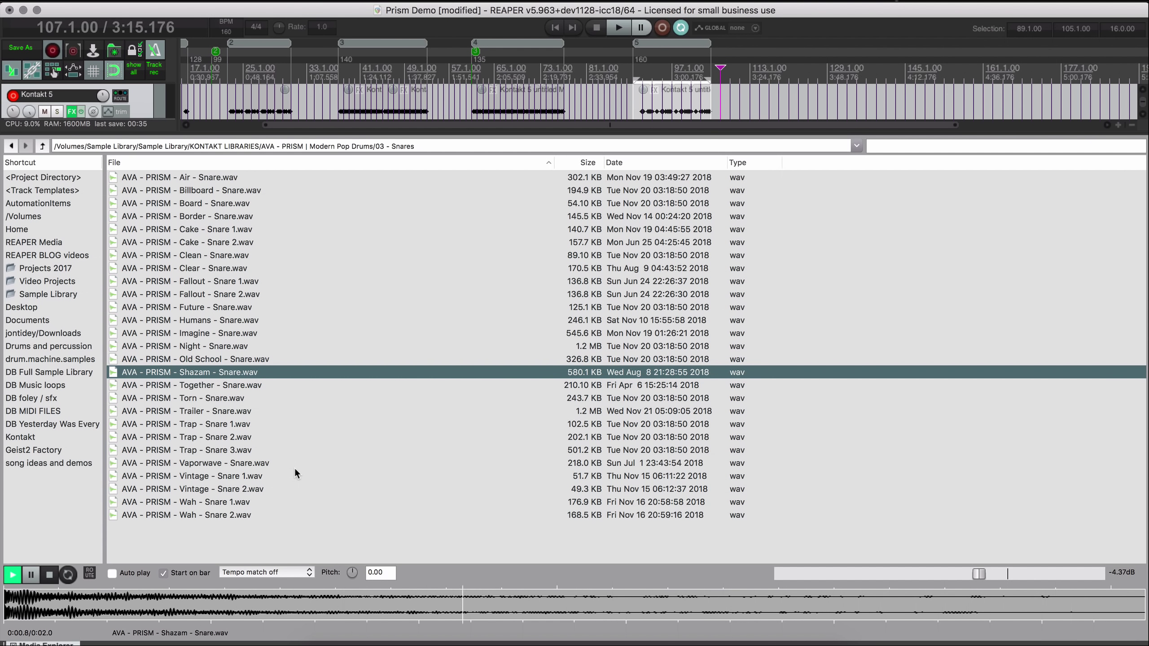
Preview further snare samples down the list from Together - Snare to Vintage - Snare 2
{"action": "key", "text": "Down"}
{"action": "key", "text": "Down"}
{"action": "key", "text": "Down"}
{"action": "key", "text": "Down"}
{"action": "key", "text": "Down"}
{"action": "key", "text": "Down"}
{"action": "key", "text": "Down"}
{"action": "key", "text": "Down"}
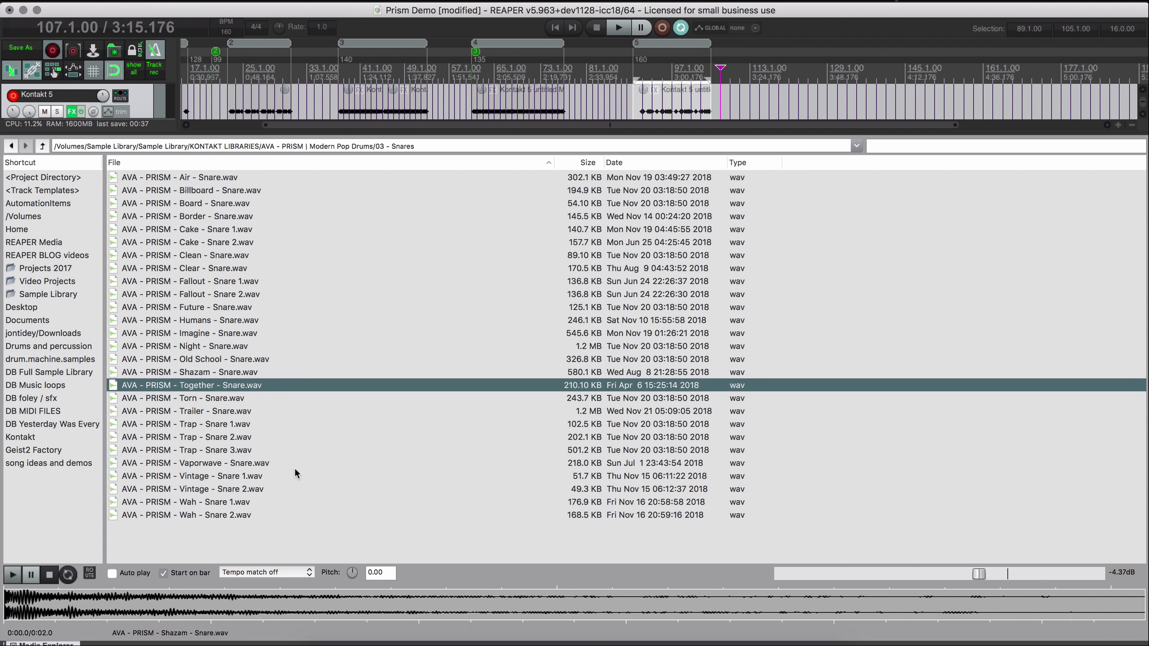
{"action": "key", "text": "space"}
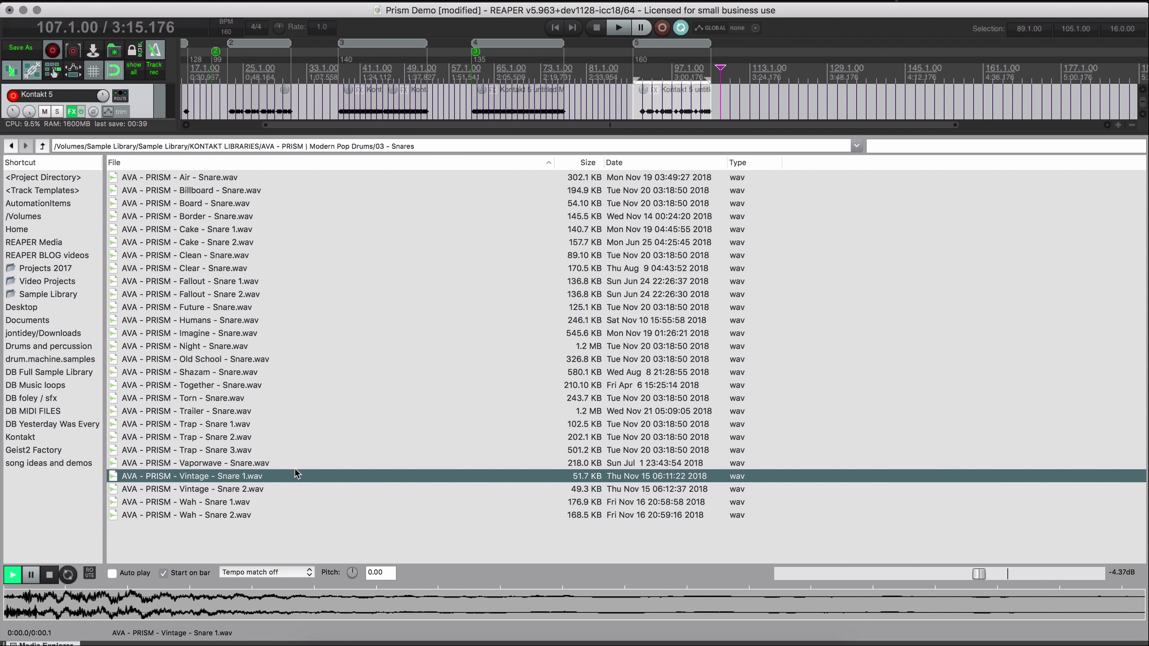
{"action": "key", "text": "Down"}
Go back to the library's parent folder and briefly revisit the 00 - Official Demos folder
{"action": "key", "text": "BackSpace"}
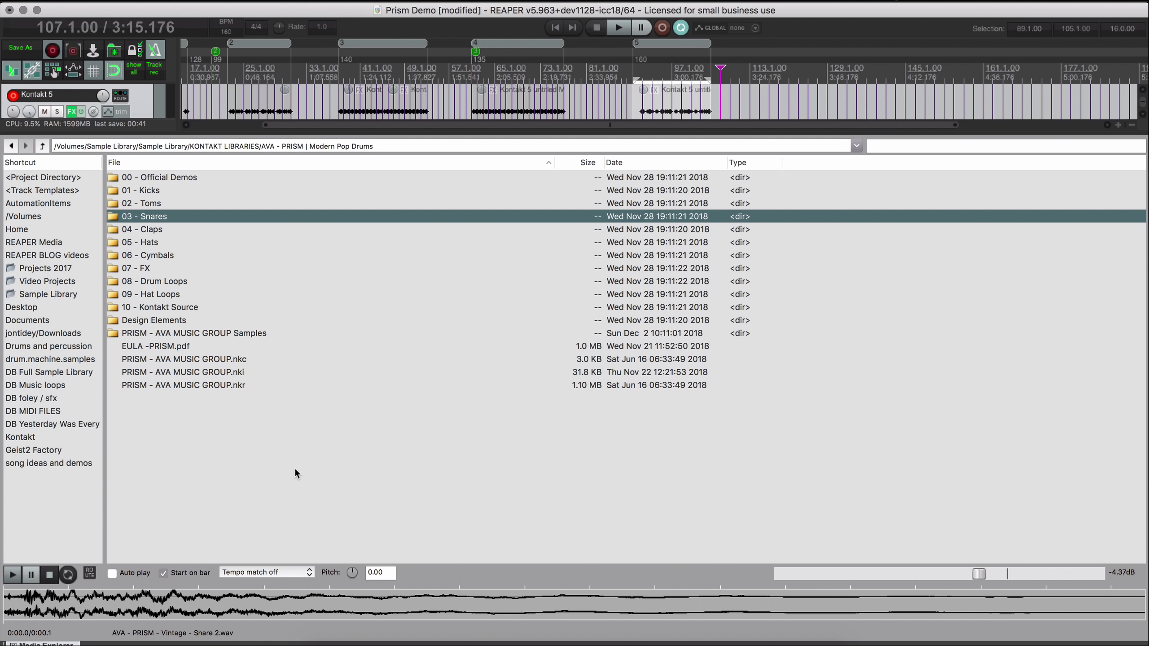
{"action": "key", "text": "Up"}
{"action": "key", "text": "Up"}
{"action": "key", "text": "Up"}
{"action": "key", "text": "Return"}
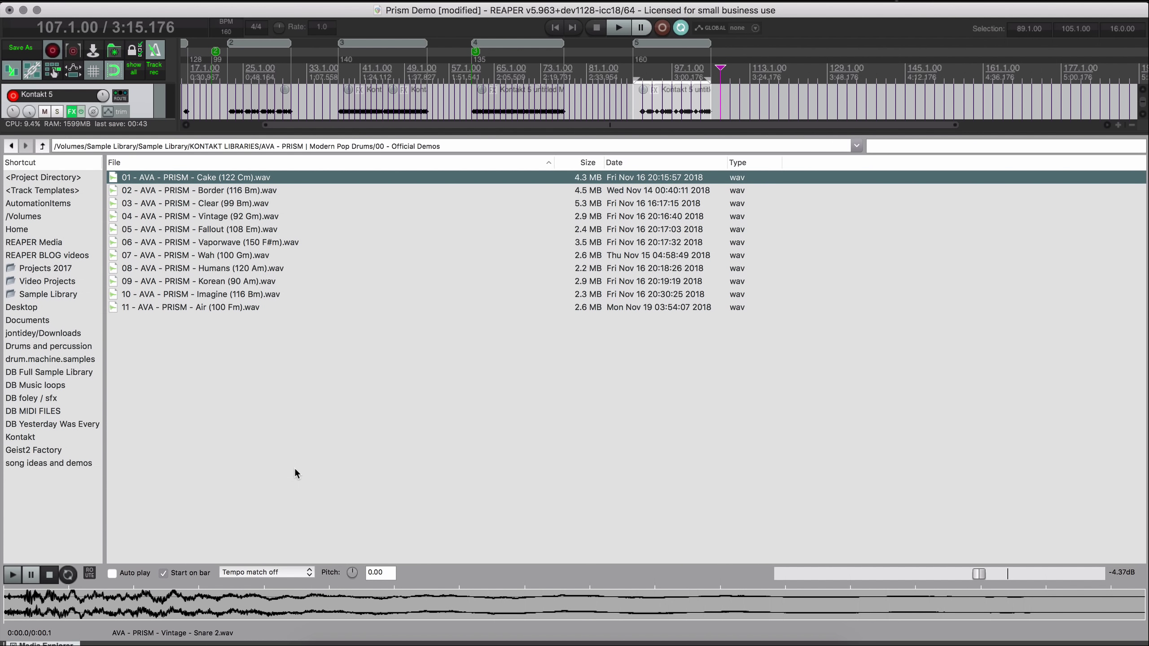
{"action": "key", "text": "BackSpace"}
Open the 04 - Claps folder to view its clap and snap samples
{"action": "key", "text": "Down"}
{"action": "key", "text": "Down"}
{"action": "key", "text": "Down"}
{"action": "key", "text": "Down"}
{"action": "key", "text": "Return"}
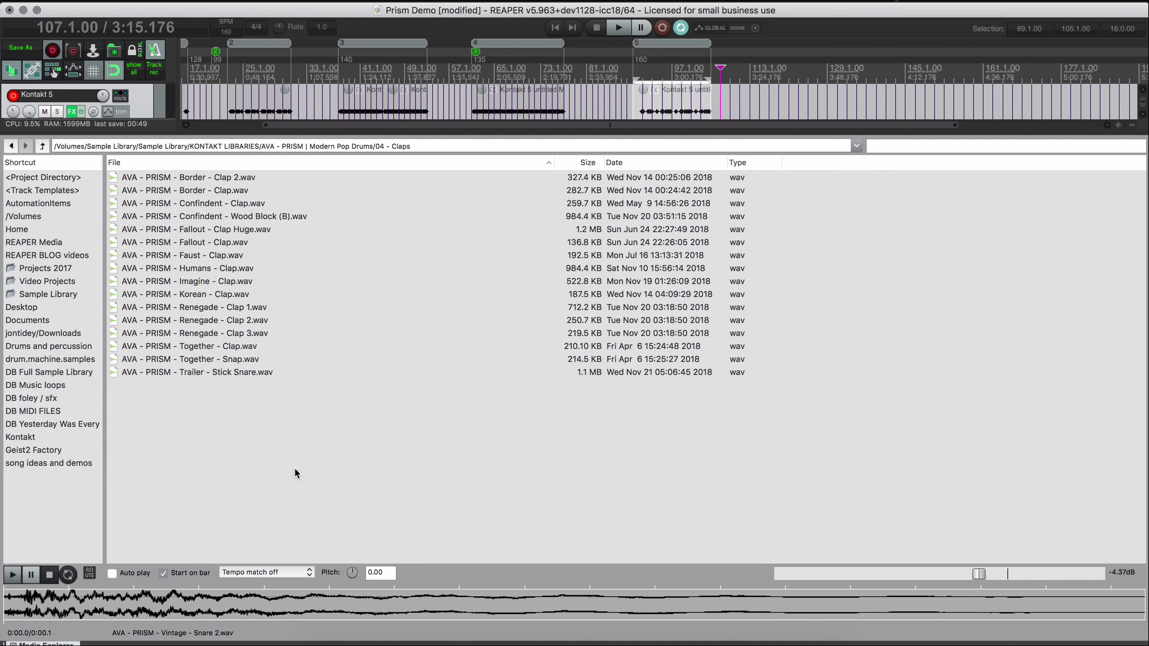
Open the 05 - Hats folder and preview the Foley - Hit Metal samples upward from 11 to 1
{"action": "key", "text": "BackSpace"}
{"action": "key", "text": "Down"}
{"action": "key", "text": "Return"}
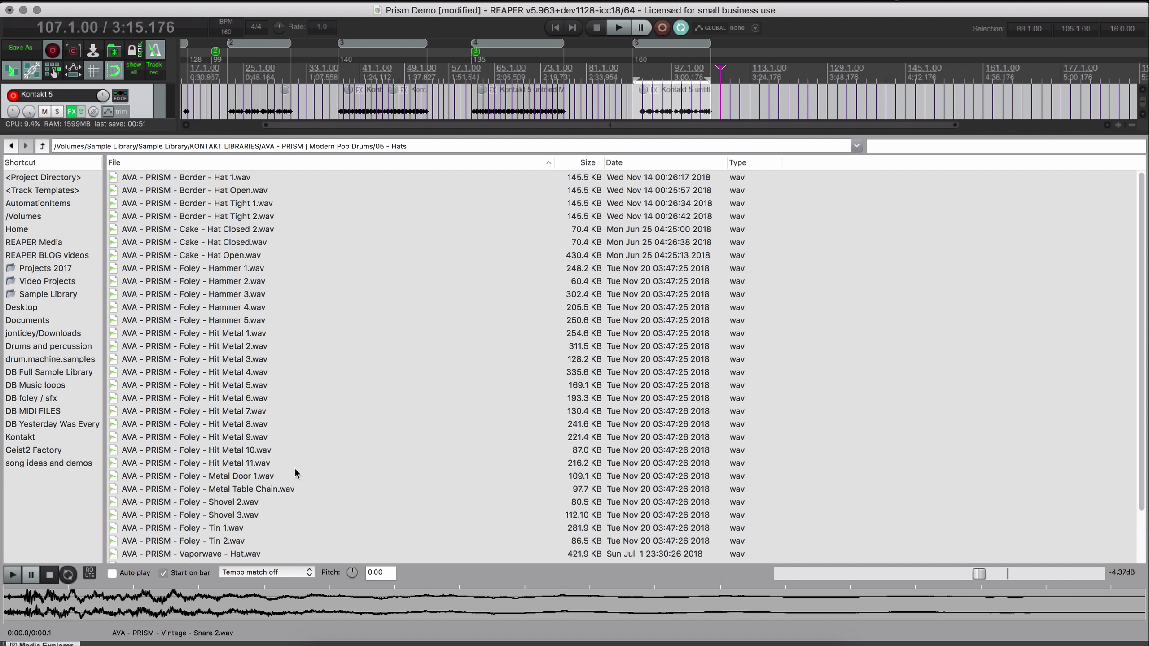
{"action": "scroll", "coordinate": [295, 469], "scroll_direction": "down", "scroll_amount": 5}
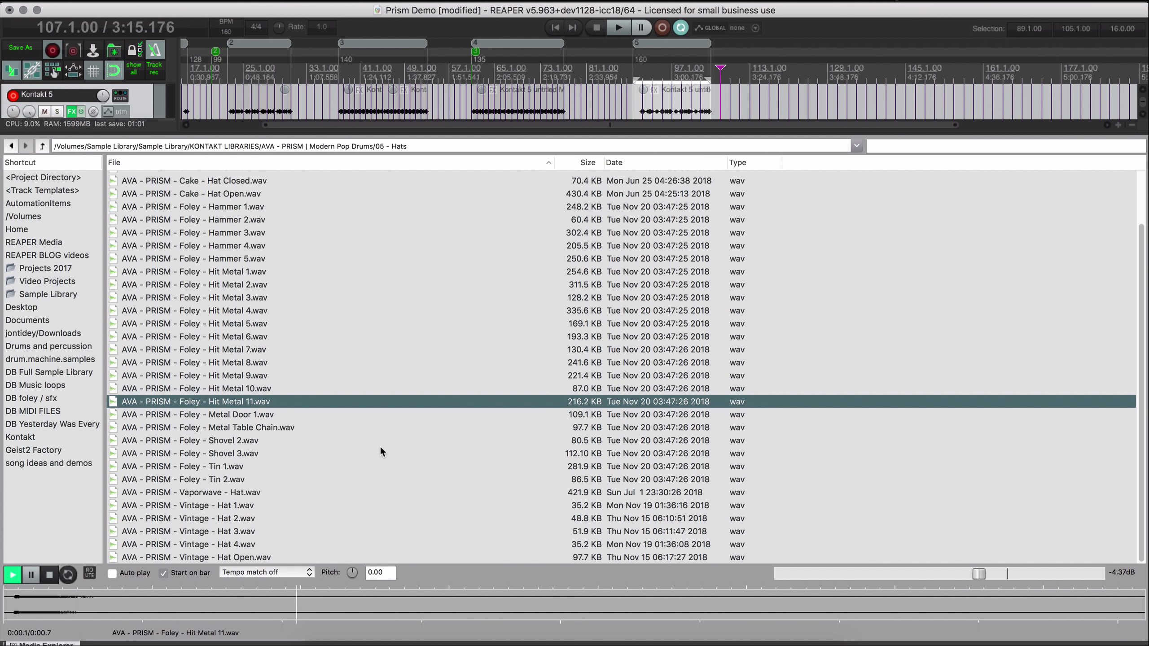
{"action": "key", "text": "Up"}
{"action": "key", "text": "Up"}
{"action": "key", "text": "Up"}
{"action": "key", "text": "Up"}
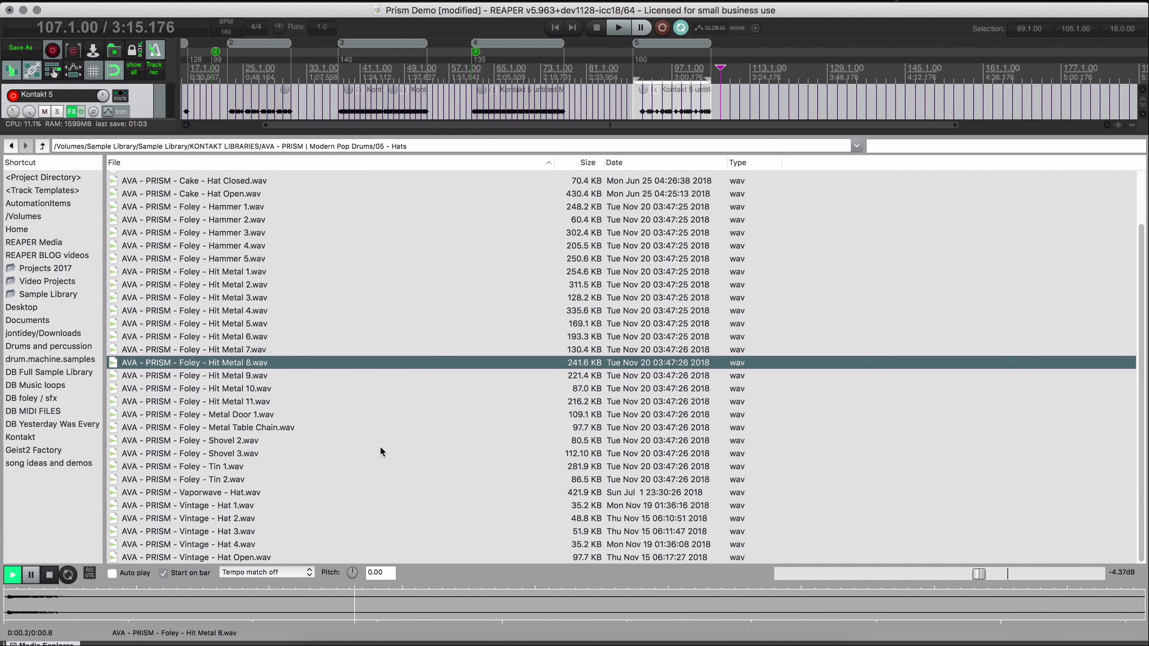
{"action": "key", "text": "Up"}
{"action": "key", "text": "Up"}
{"action": "key", "text": "Up"}
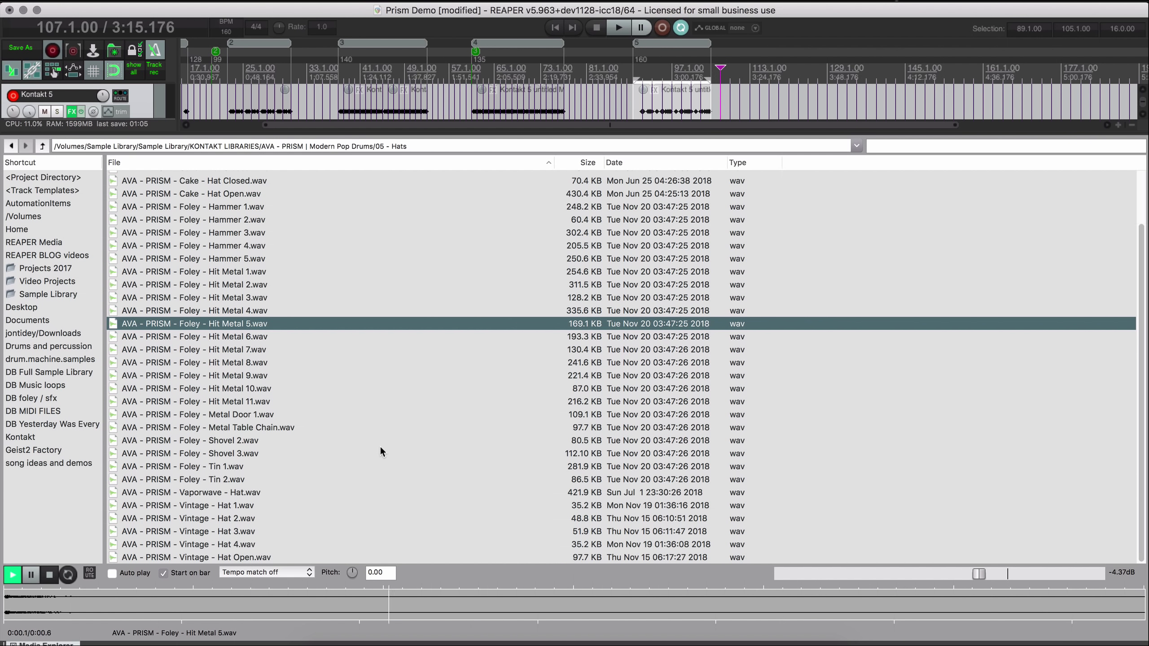
{"action": "key", "text": "Up"}
{"action": "key", "text": "Up"}
{"action": "key", "text": "Up"}
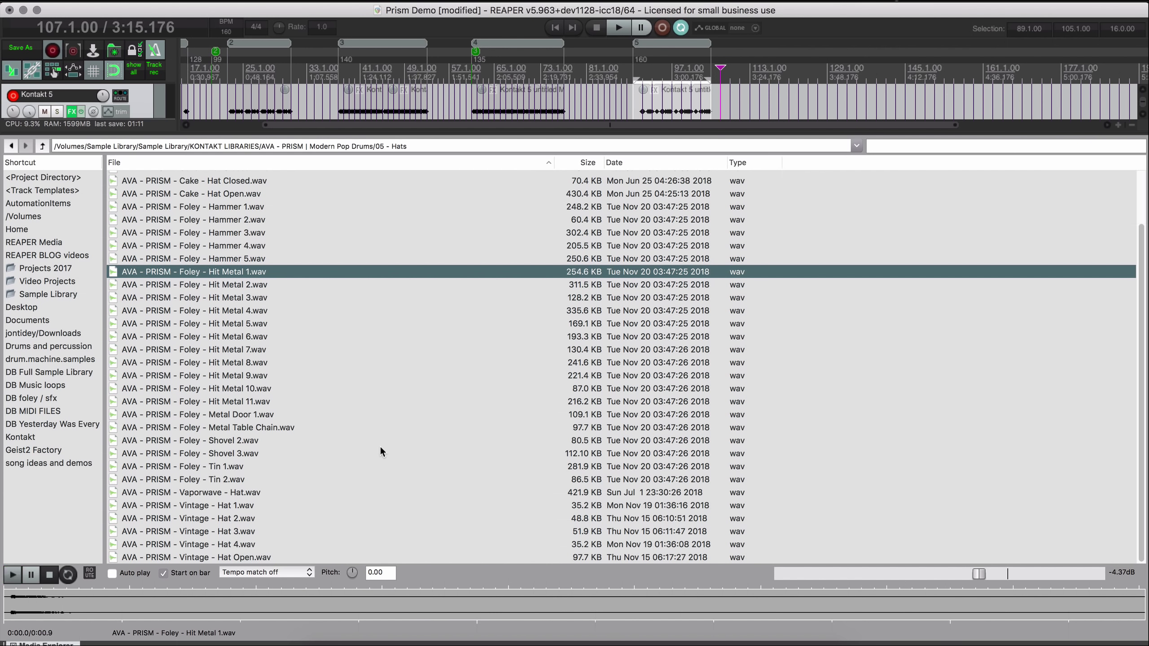
Open the 06 - Cymbals folder and preview Humans - Cymbal Crash and Vaporwave - Cymbal 1
{"action": "key", "text": "BackSpace"}
{"action": "key", "text": "Down"}
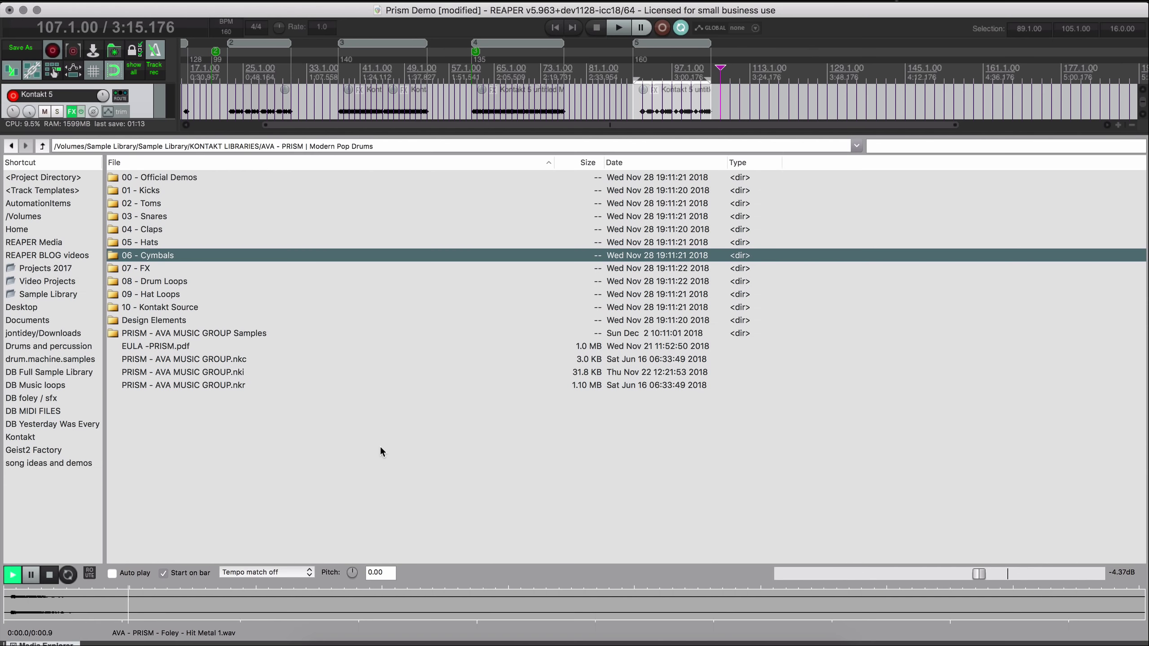
{"action": "key", "text": "Return"}
{"action": "key", "text": "Down"}
{"action": "key", "text": "space"}
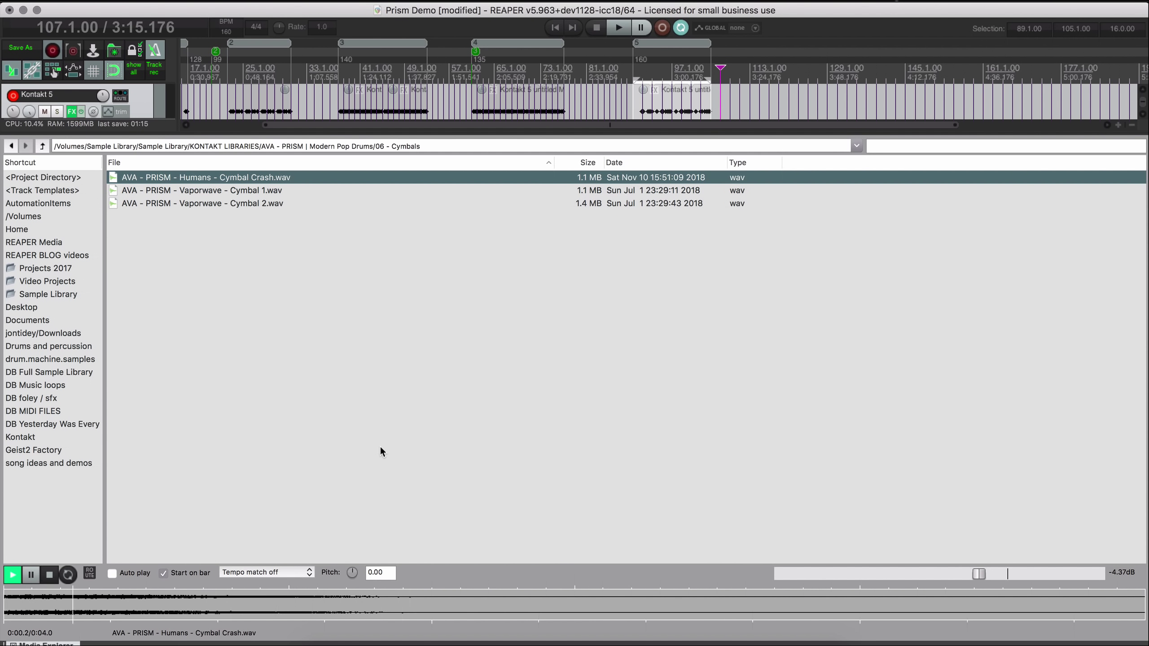
{"action": "key", "text": "Down"}
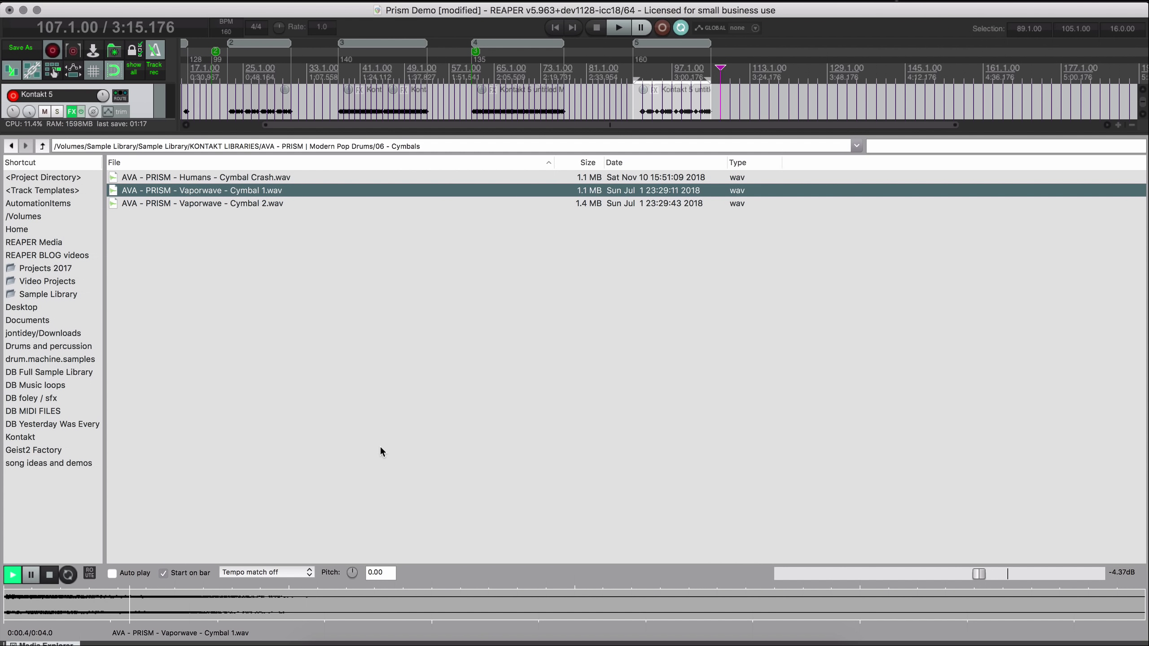
Preview the Vaporwave - Cymbal 2 sample, then open the library's 07 - FX folder
{"action": "key", "text": "Down"}
{"action": "key", "text": "space"}
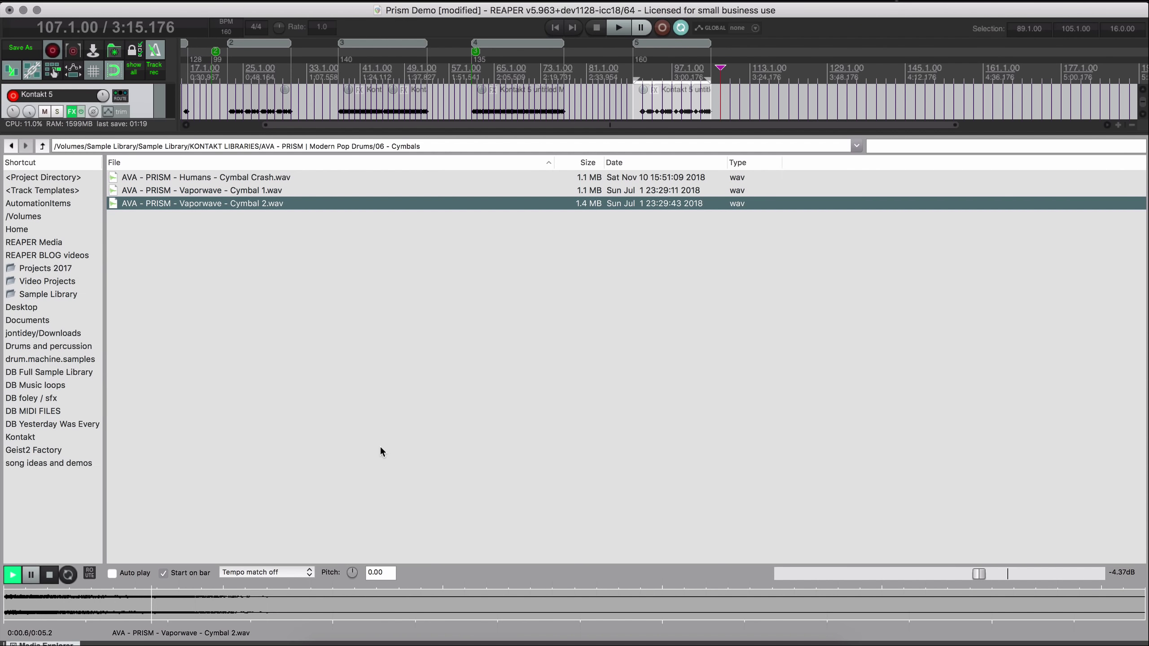
{"action": "key", "text": "BackSpace"}
{"action": "key", "text": "Down"}
{"action": "key", "text": "Return"}
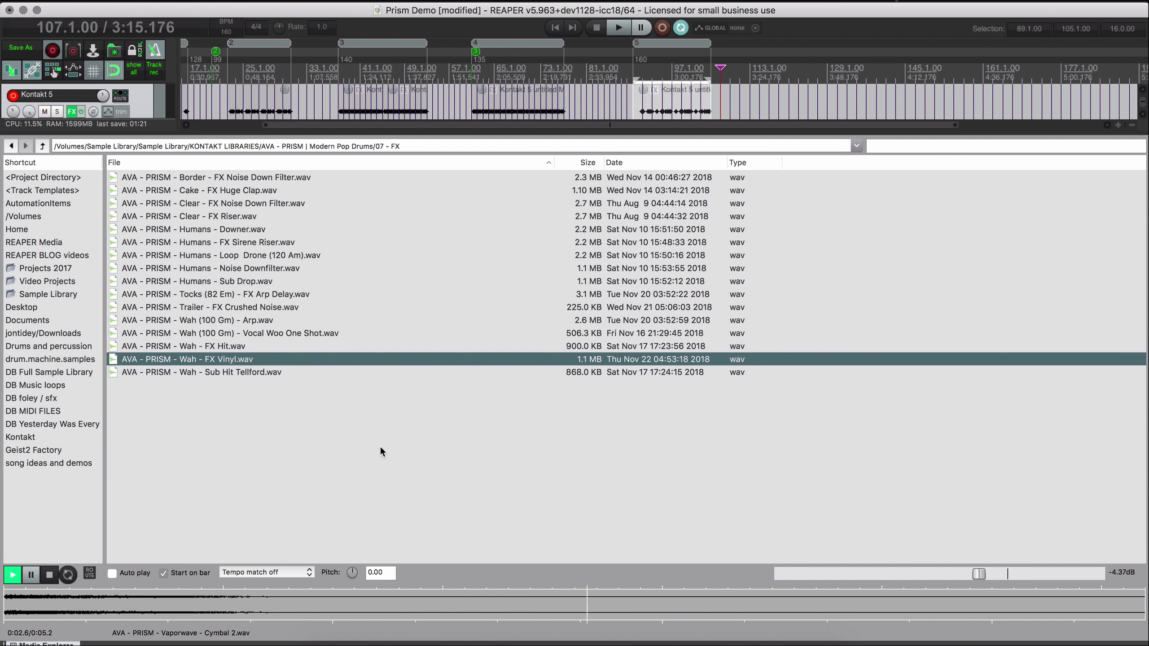
Preview FX samples from Wah - Sub Hit Tellford upward through Clear - FX Riser to Cake - FX Huge Clap
{"action": "key", "text": "Down"}
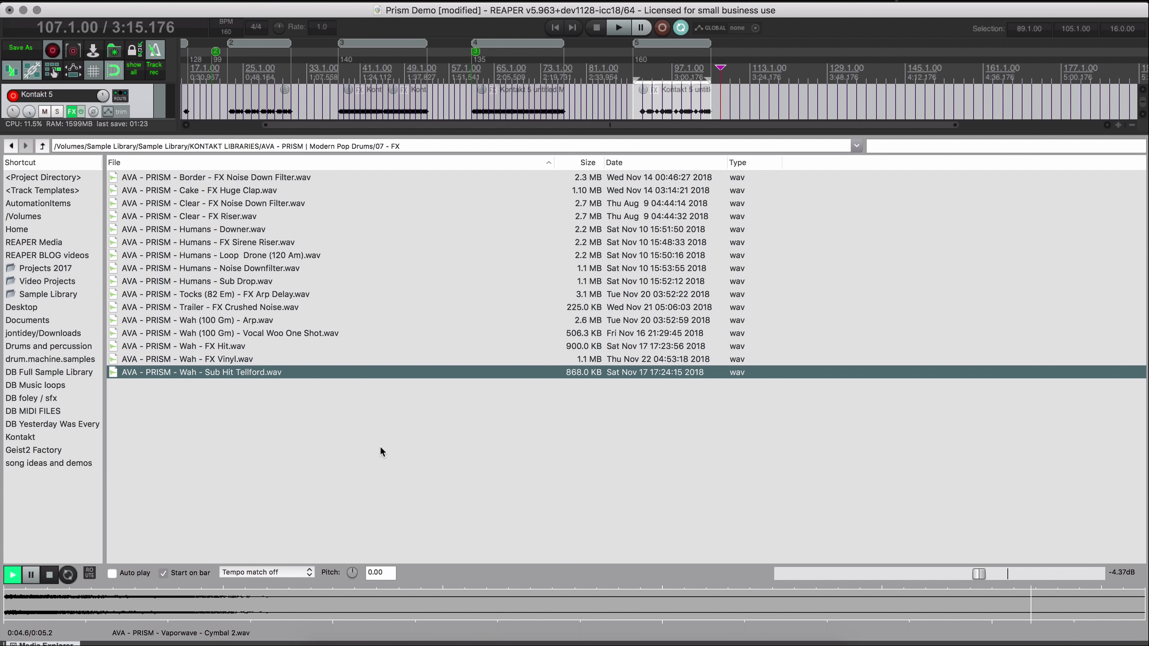
{"action": "key", "text": "space"}
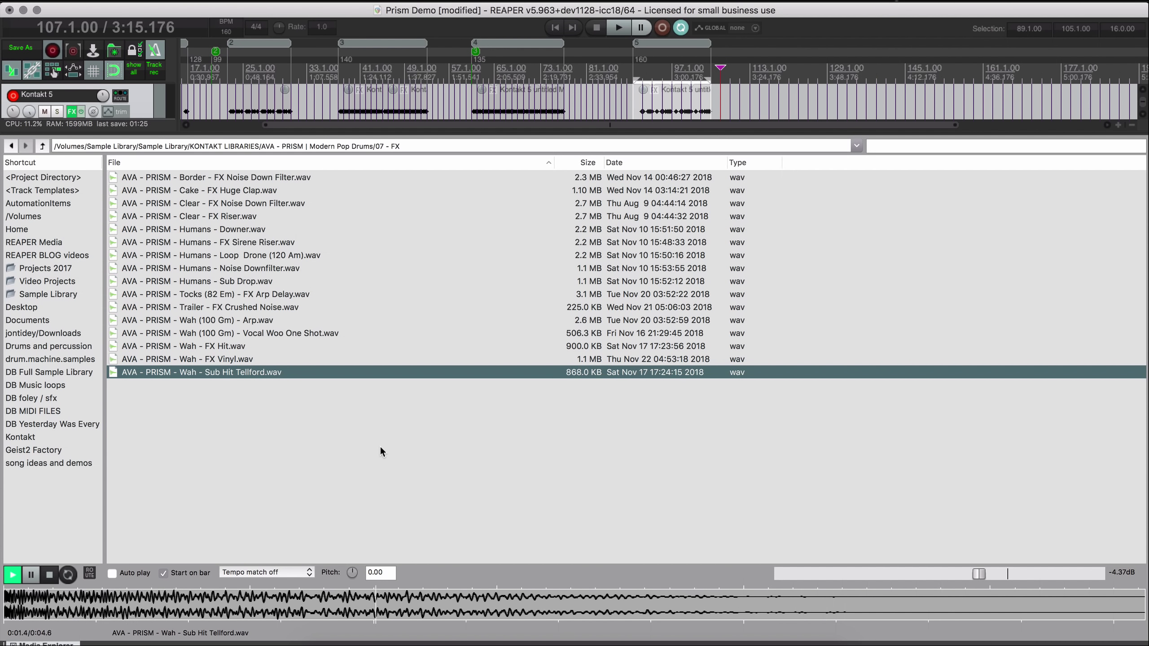
{"action": "key", "text": "Up"}
{"action": "key", "text": "Up"}
{"action": "key", "text": "Up"}
{"action": "key", "text": "Up"}
{"action": "key", "text": "Up"}
{"action": "key", "text": "Up"}
{"action": "key", "text": "Up"}
{"action": "key", "text": "Up"}
{"action": "key", "text": "Up"}
{"action": "key", "text": "Up"}
{"action": "key", "text": "Up"}
{"action": "key", "text": "Up"}
{"action": "key", "text": "Up"}
{"action": "key", "text": "Up"}
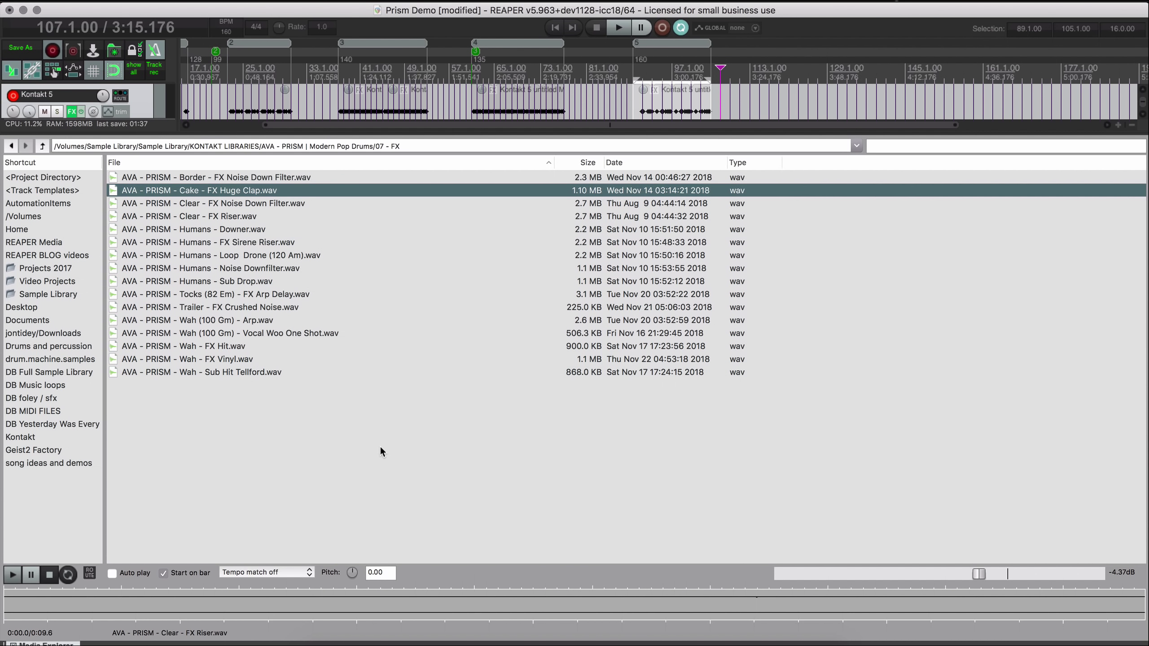
{"action": "key", "text": "space"}
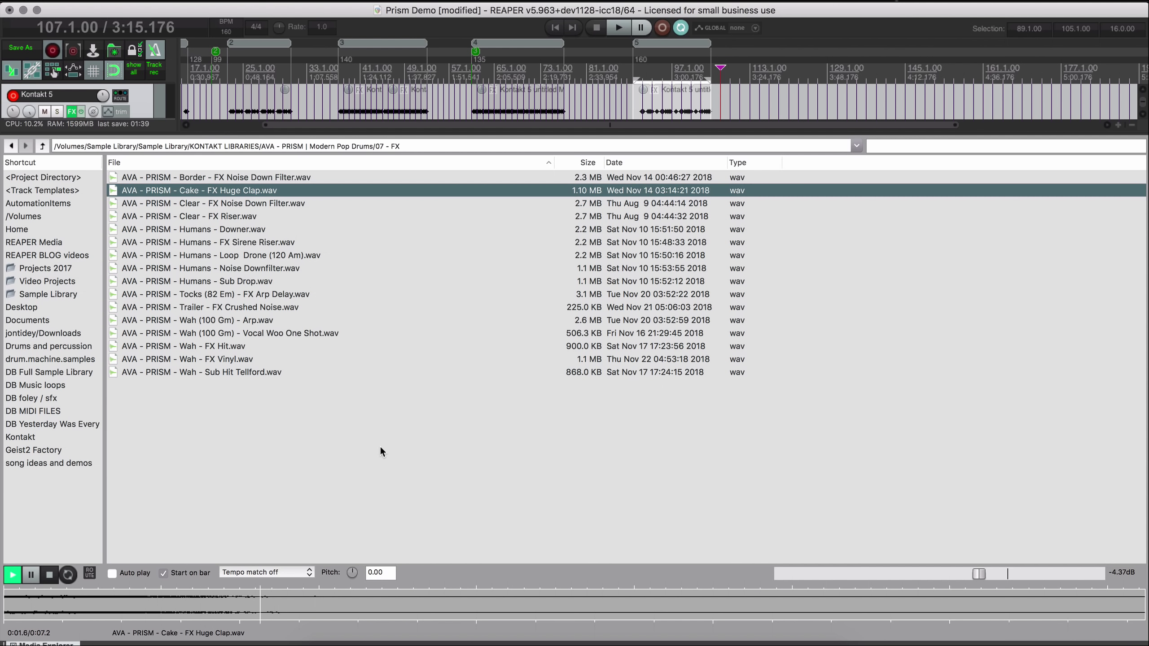
Open the 08 - Drum Loops folder and preview Air (100) - Drum Loop 1
{"action": "key", "text": "BackSpace"}
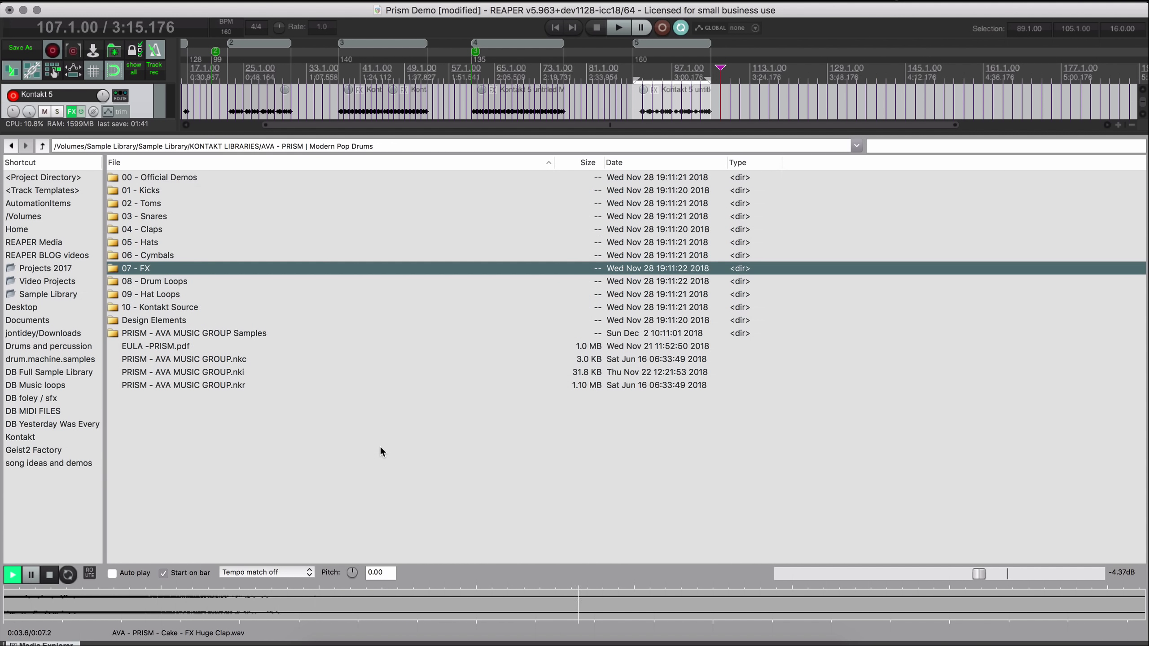
{"action": "key", "text": "Down"}
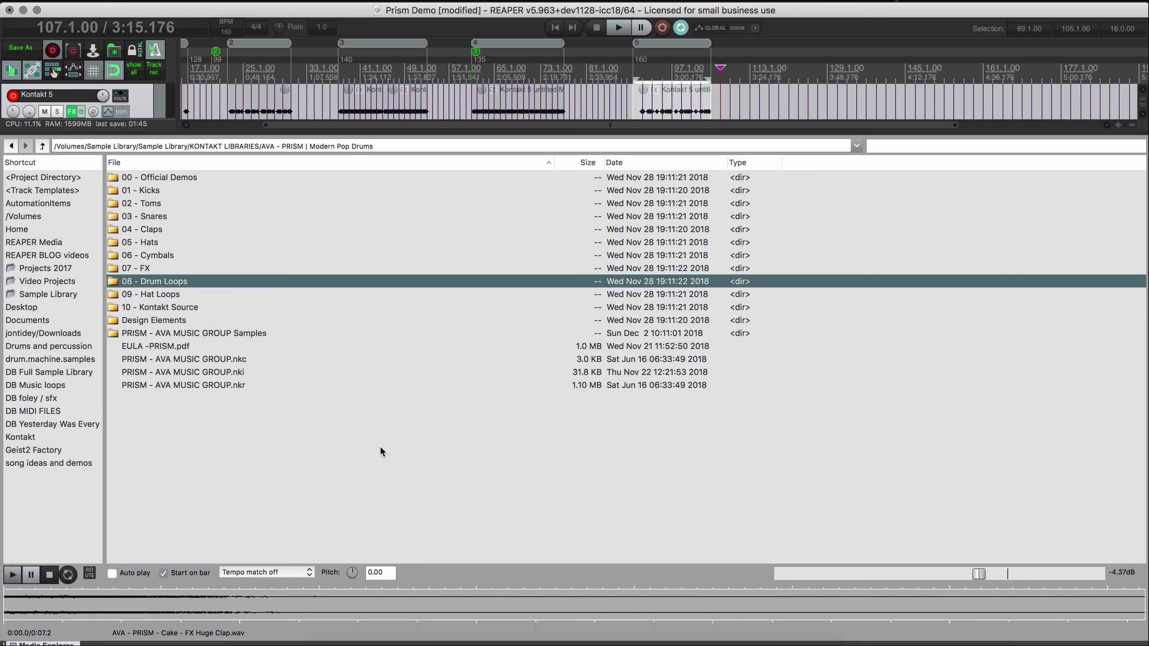
{"action": "key", "text": "Return"}
{"action": "key", "text": "Down"}
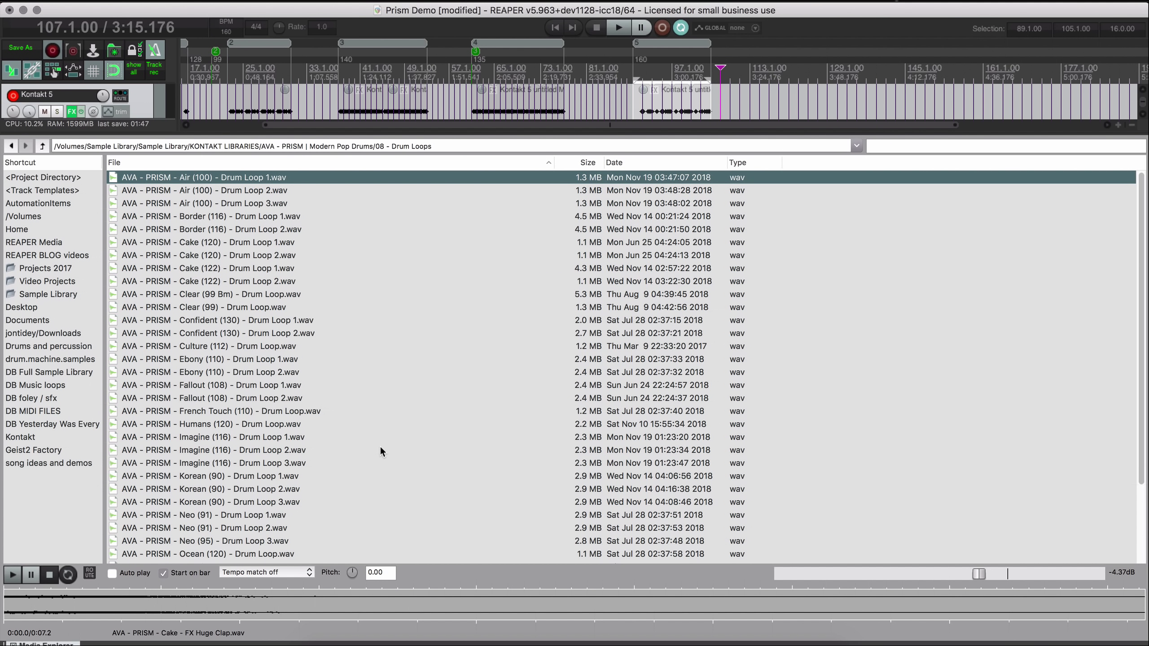
{"action": "key", "text": "space"}
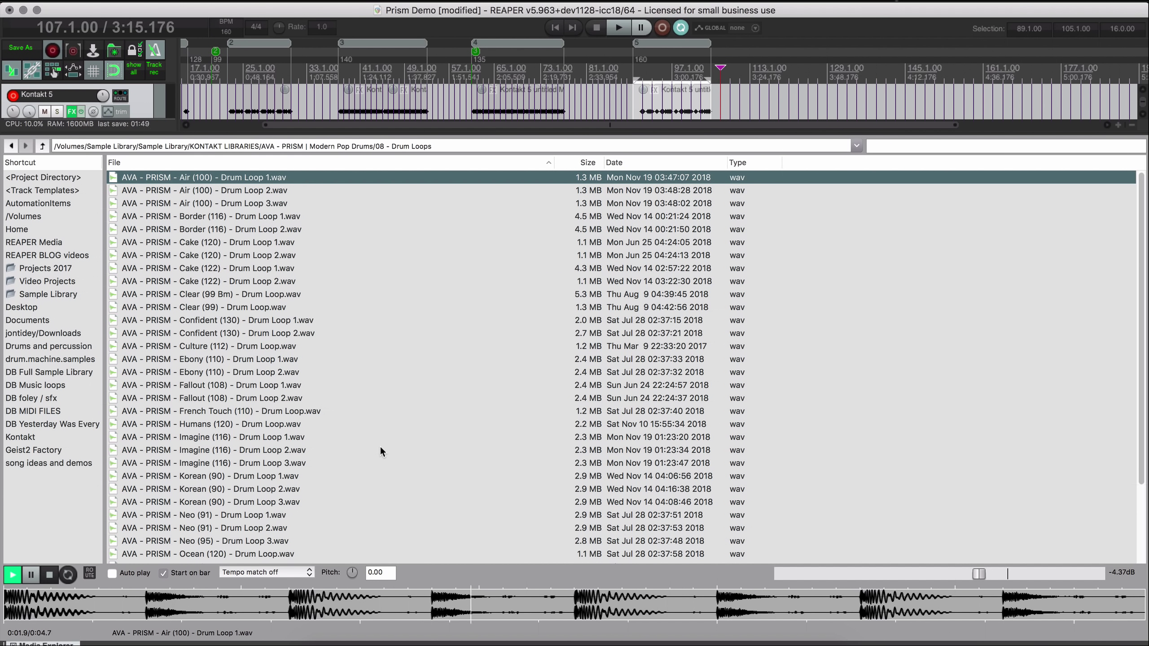
Preview Border (116) - Drum Loop 1, Cake (120) - Drum Loop 2 and Confident (130) - Drum Loop 1, then stop playback
{"action": "key", "text": "Down"}
{"action": "key", "text": "Down"}
{"action": "key", "text": "Down"}
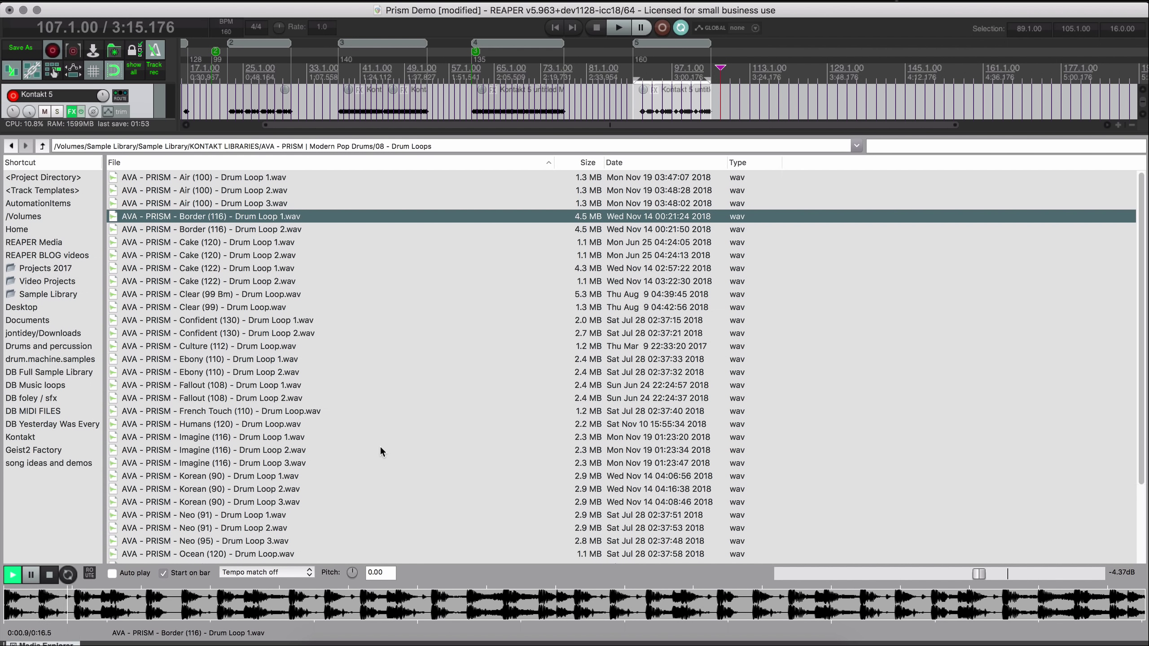
{"action": "key", "text": "Down"}
{"action": "key", "text": "Down"}
{"action": "key", "text": "Down"}
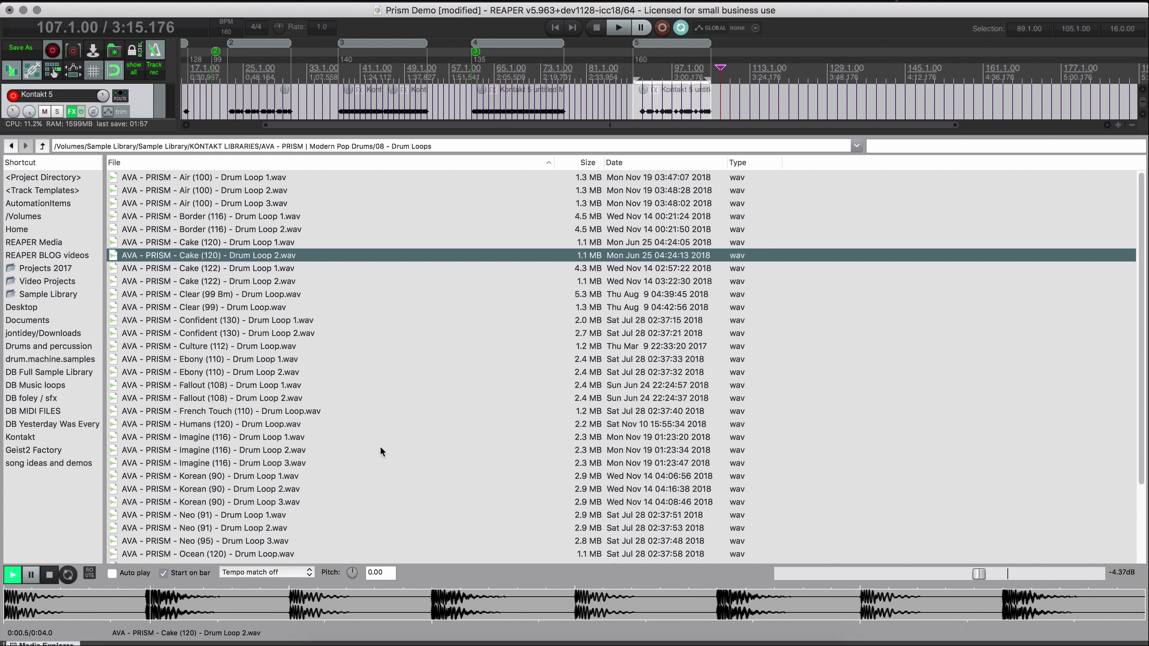
{"action": "key", "text": "Down"}
{"action": "key", "text": "Down"}
{"action": "key", "text": "Down"}
{"action": "key", "text": "Down"}
{"action": "key", "text": "Down"}
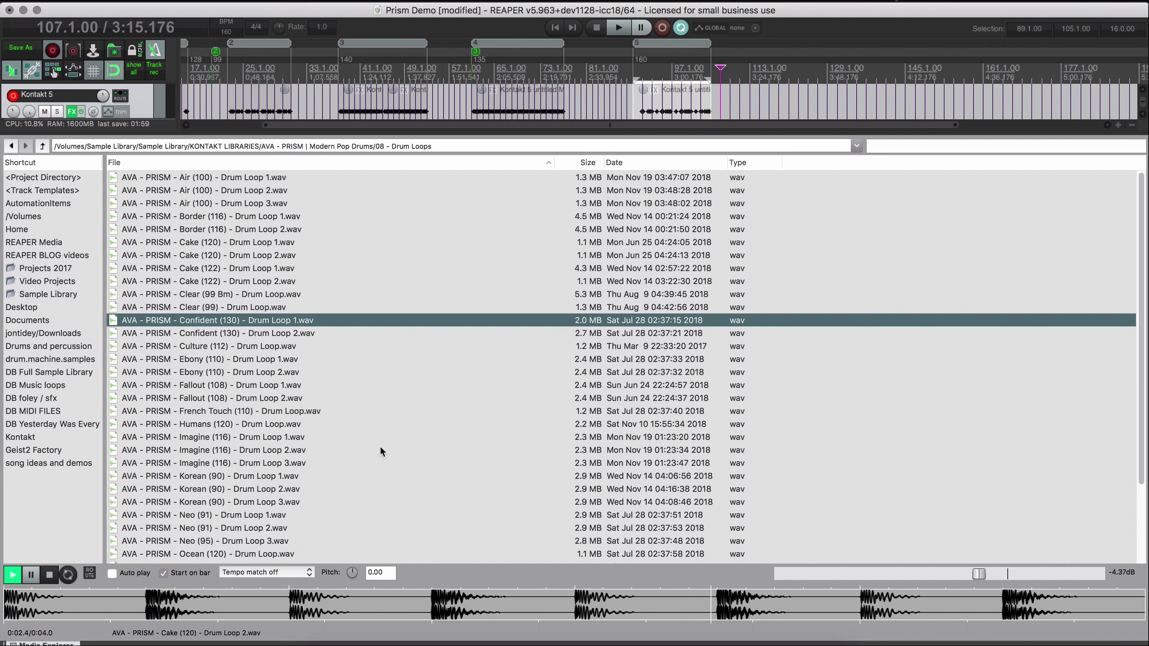
{"action": "key", "text": "space"}
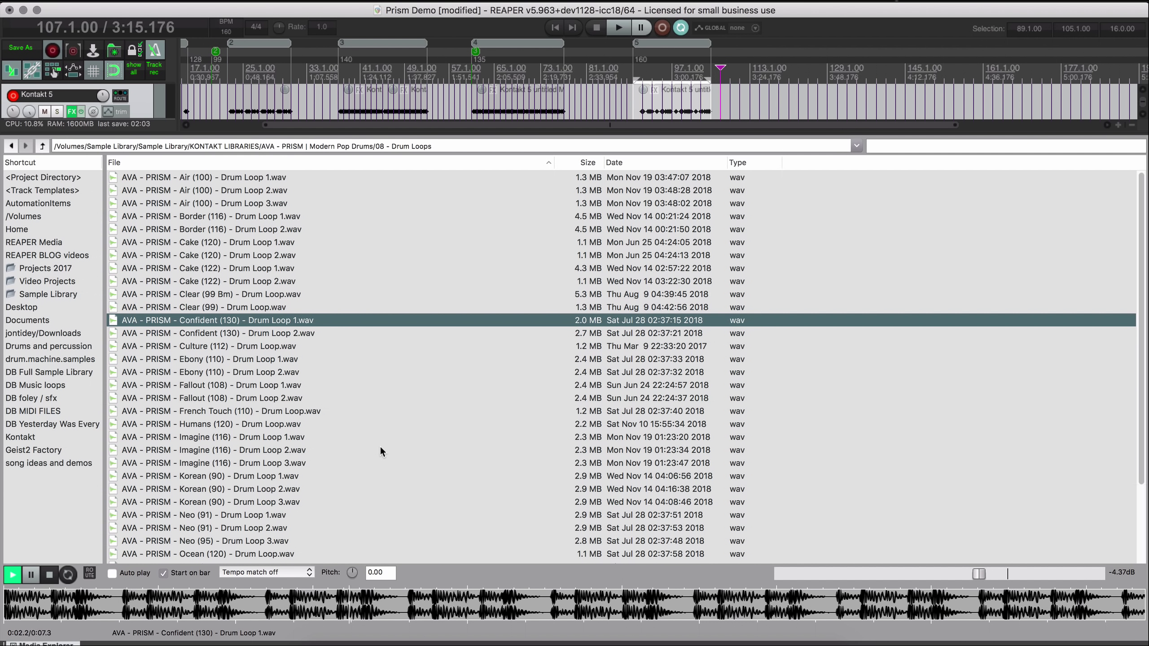
{"action": "key", "text": "space"}
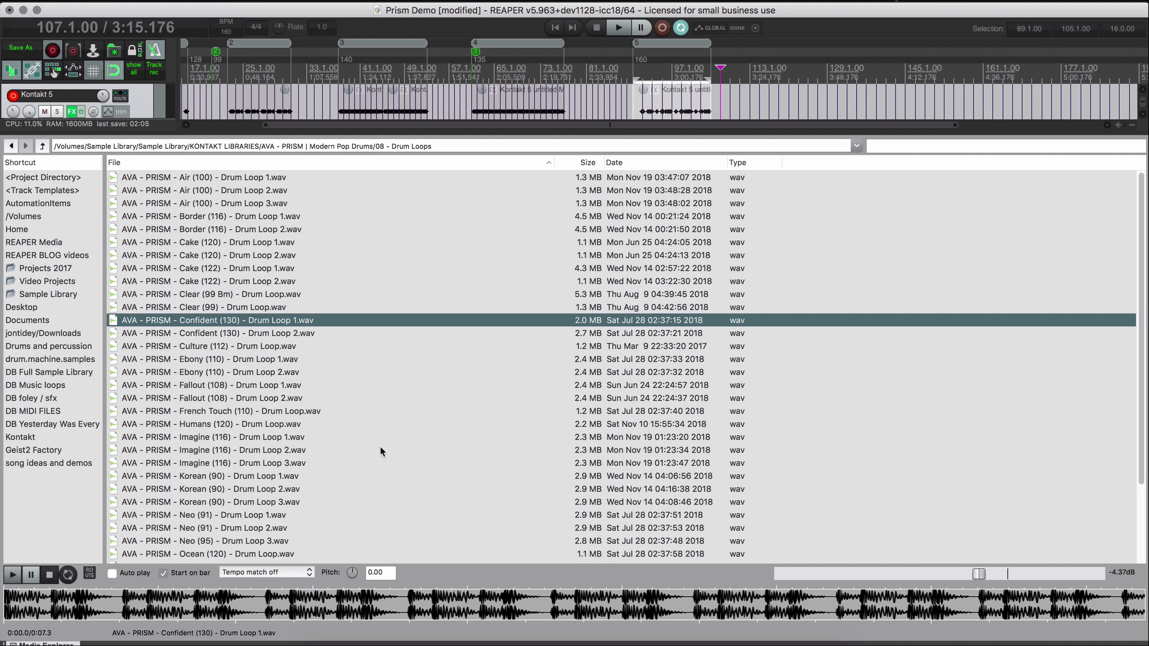
Open the 09 - Hat Loops folder and preview loops from Cake (120) - Hat Loop down to Clear (99 Bm) - Bottle Perc Loop
{"action": "key", "text": "BackSpace"}
{"action": "key", "text": "Down"}
{"action": "key", "text": "Return"}
{"action": "key", "text": "Down"}
{"action": "key", "text": "Down"}
{"action": "key", "text": "space"}
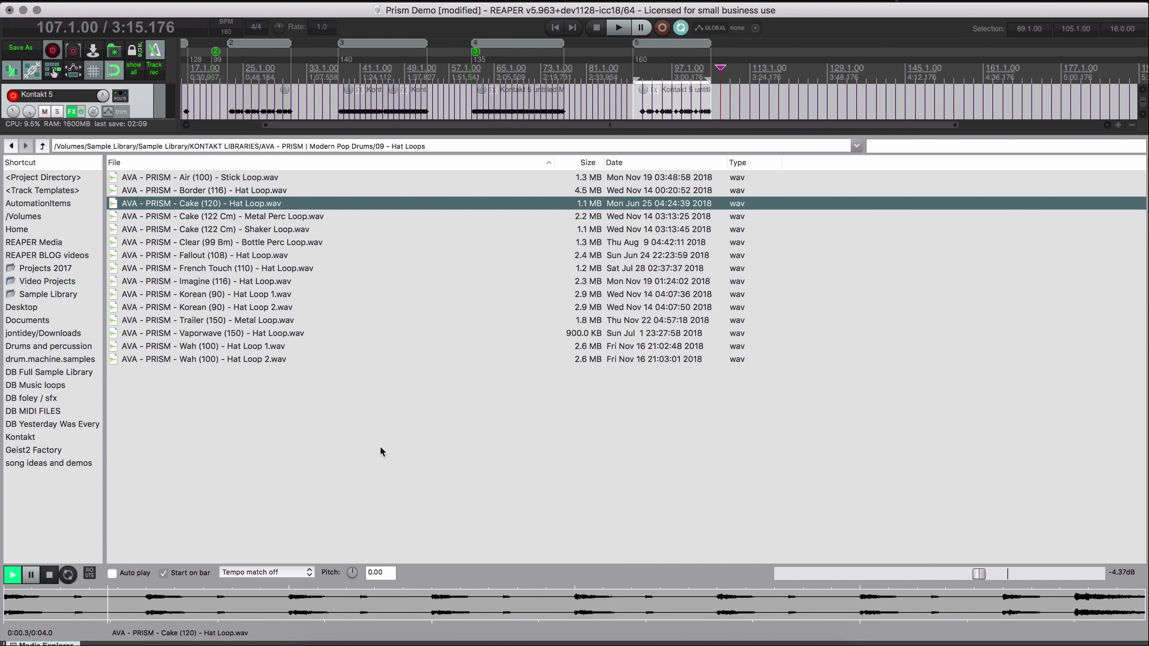
{"action": "key", "text": "Down"}
{"action": "key", "text": "Down"}
{"action": "key", "text": "Down"}
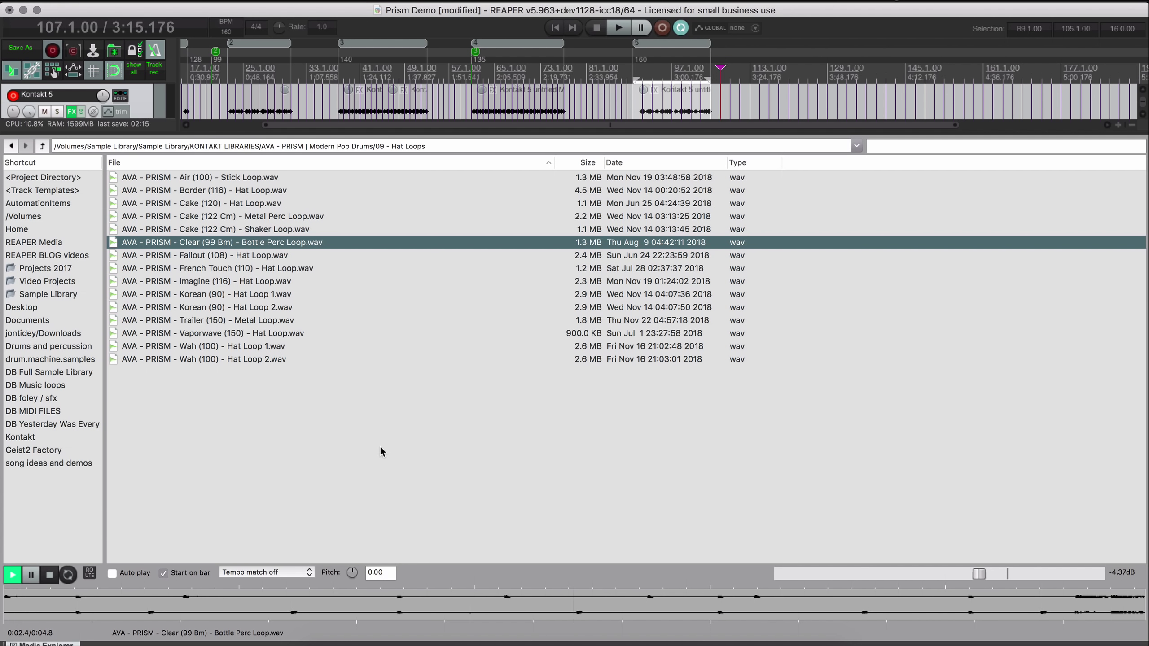
{"action": "key", "text": "space"}
Open the 10 - Kontakt Source folder, look through its clap, hat, kick and snare samples, and return to the library folder
{"action": "key", "text": "BackSpace"}
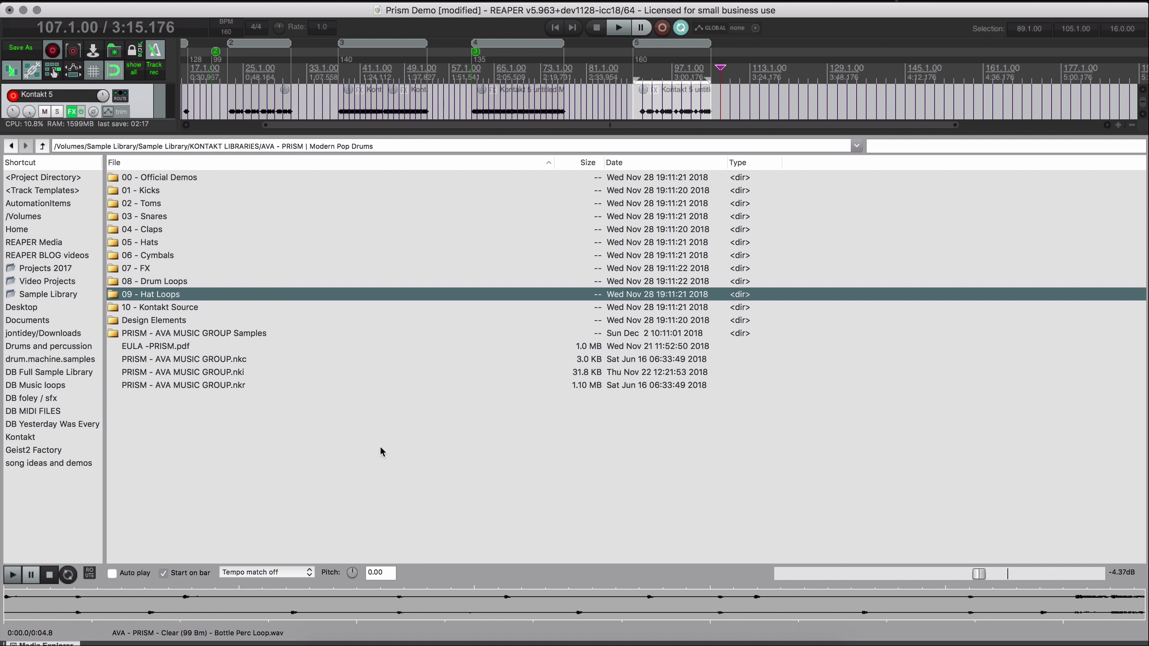
{"action": "key", "text": "Down"}
{"action": "key", "text": "Return"}
{"action": "key", "text": "Down"}
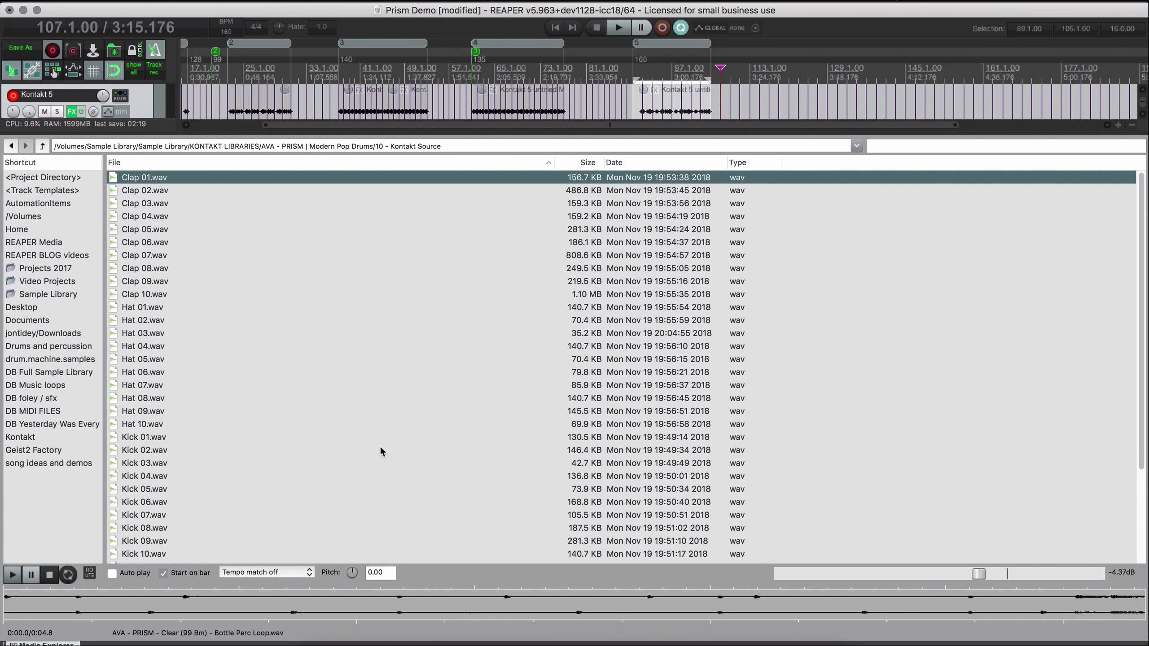
{"action": "scroll", "coordinate": [312, 343], "scroll_direction": "down", "scroll_amount": 3}
{"action": "scroll", "coordinate": [348, 421], "scroll_direction": "down", "scroll_amount": 2}
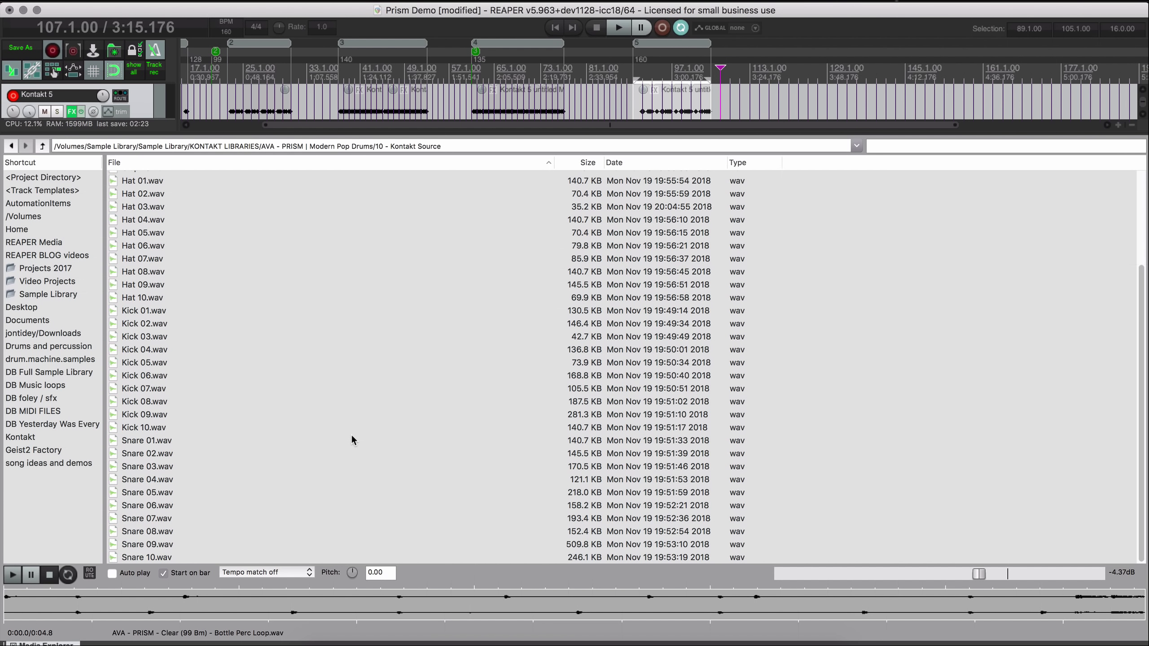
{"action": "key", "text": "BackSpace"}
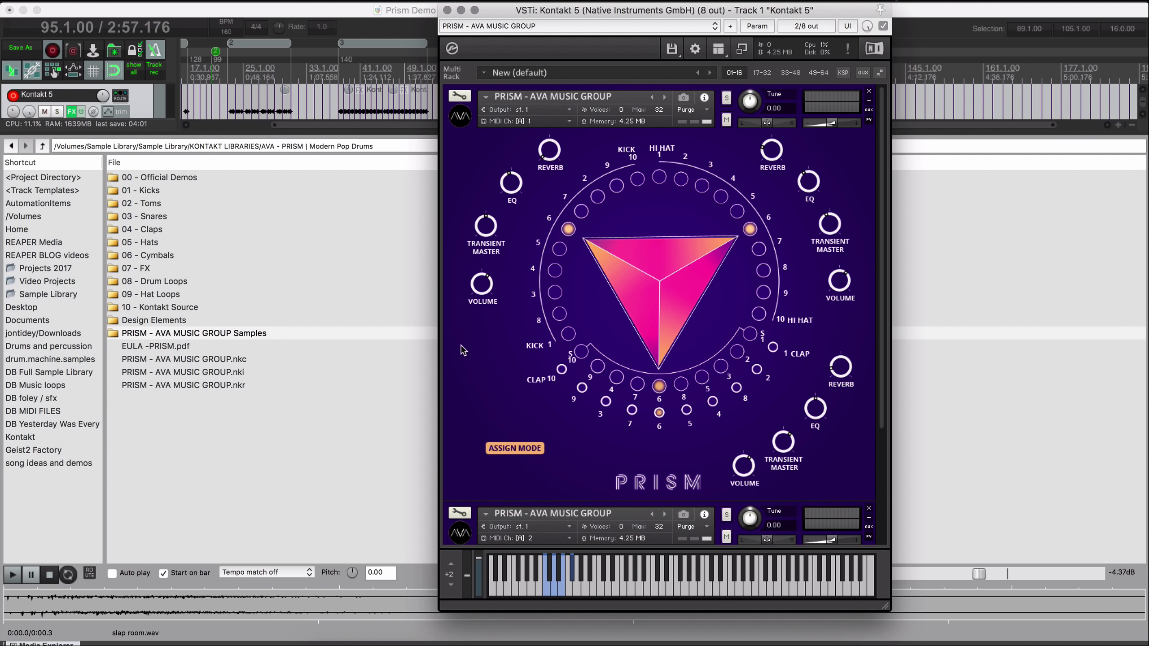
Select the 06 - Cymbals folder, then switch to the browser and view the pack contents on the PRISM product page
{"action": "left_click", "coordinate": [225, 255]}
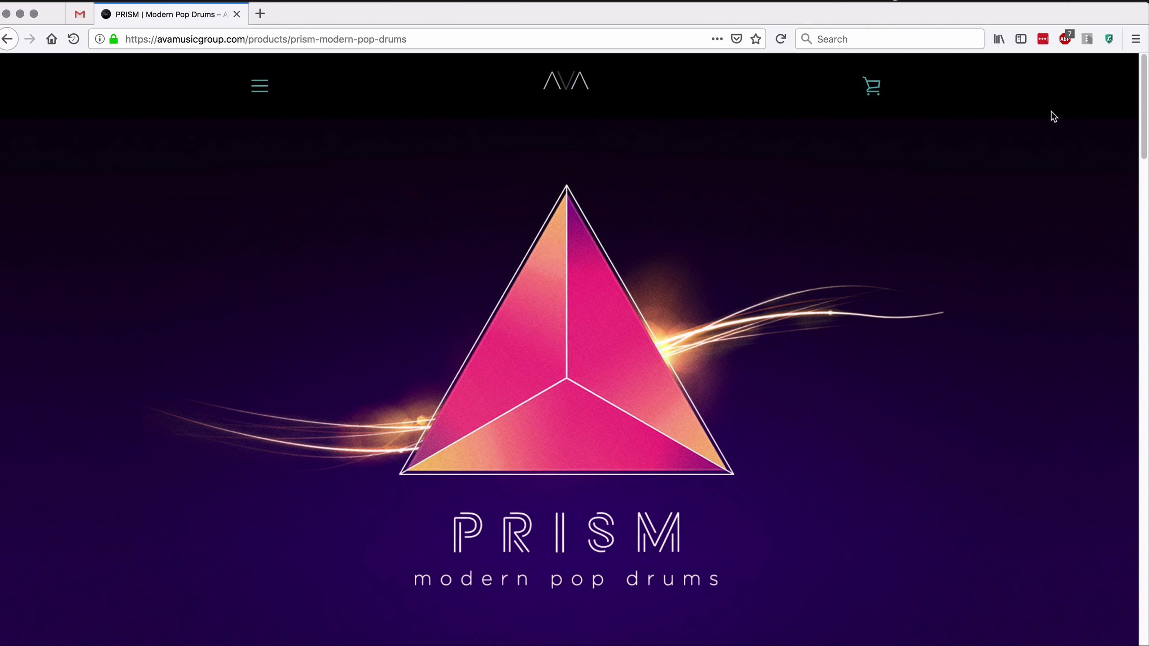
{"action": "scroll", "coordinate": [1051, 112], "scroll_direction": "down", "scroll_amount": 10}
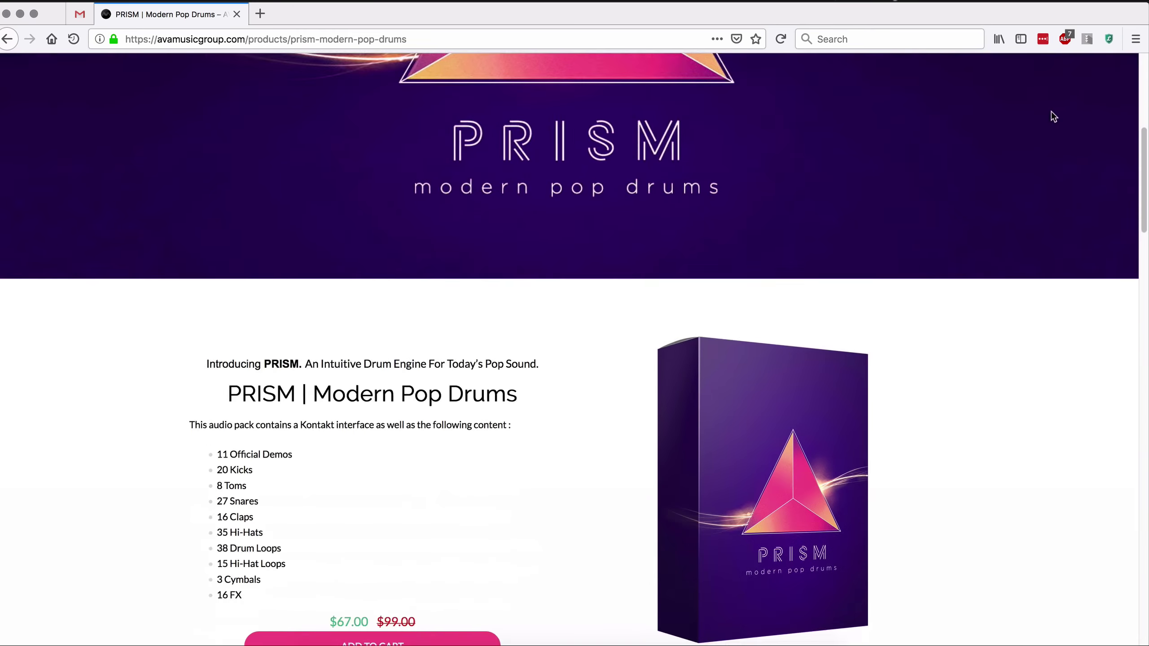
{"action": "scroll", "coordinate": [1051, 113], "scroll_direction": "down", "scroll_amount": 3}
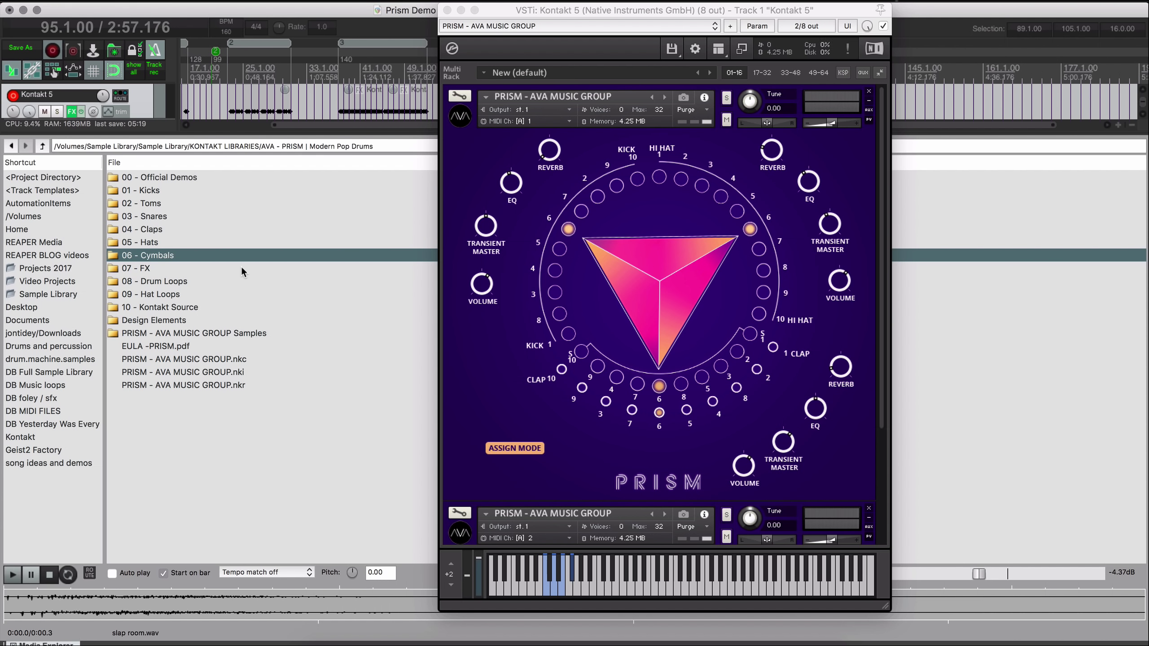
Back in REAPER, briefly revisit the 10 - Kontakt Source folder, return to the library folder, and shift the Kontakt window slightly
{"action": "left_click", "coordinate": [204, 308]}
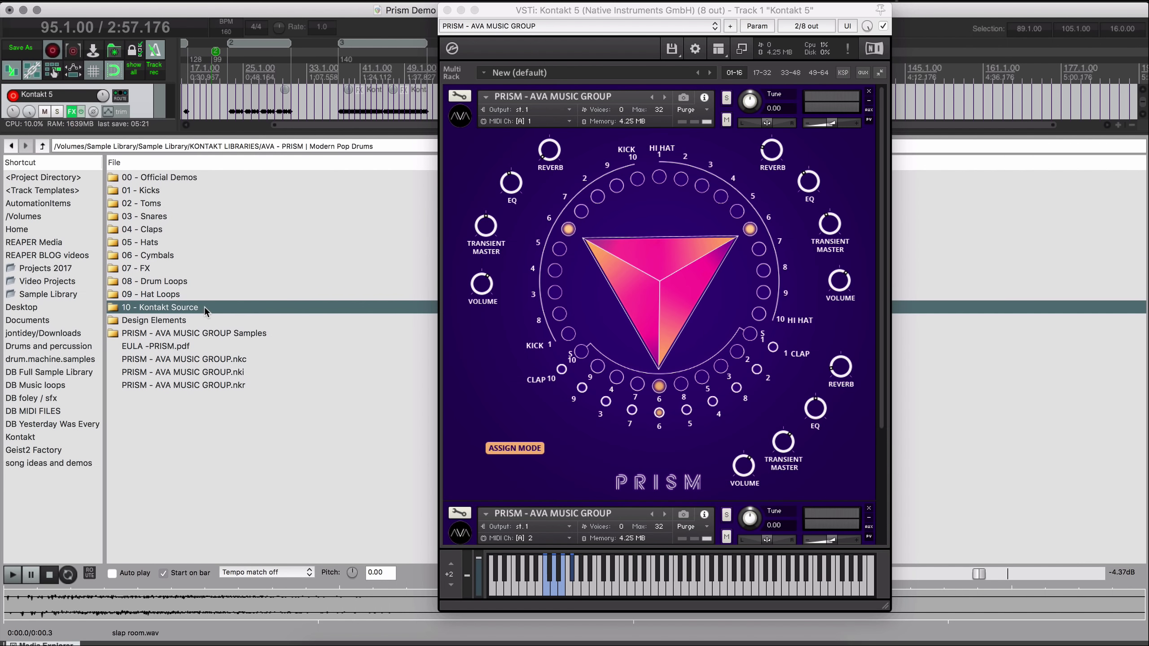
{"action": "double_click", "coordinate": [212, 306]}
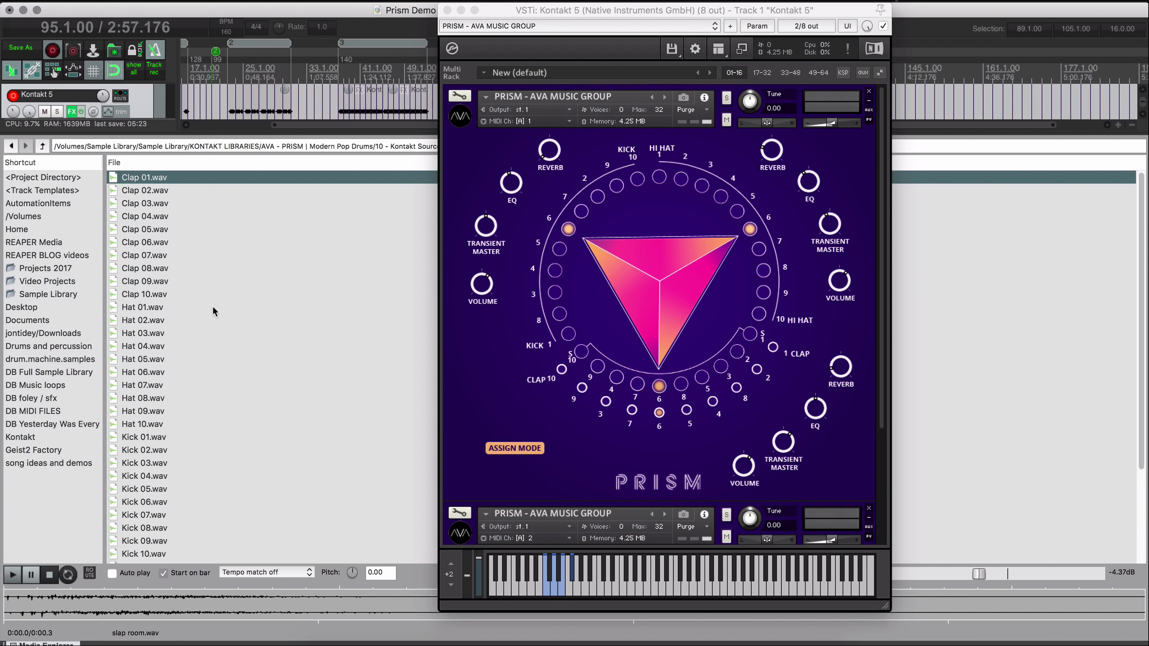
{"action": "key", "text": "BackSpace"}
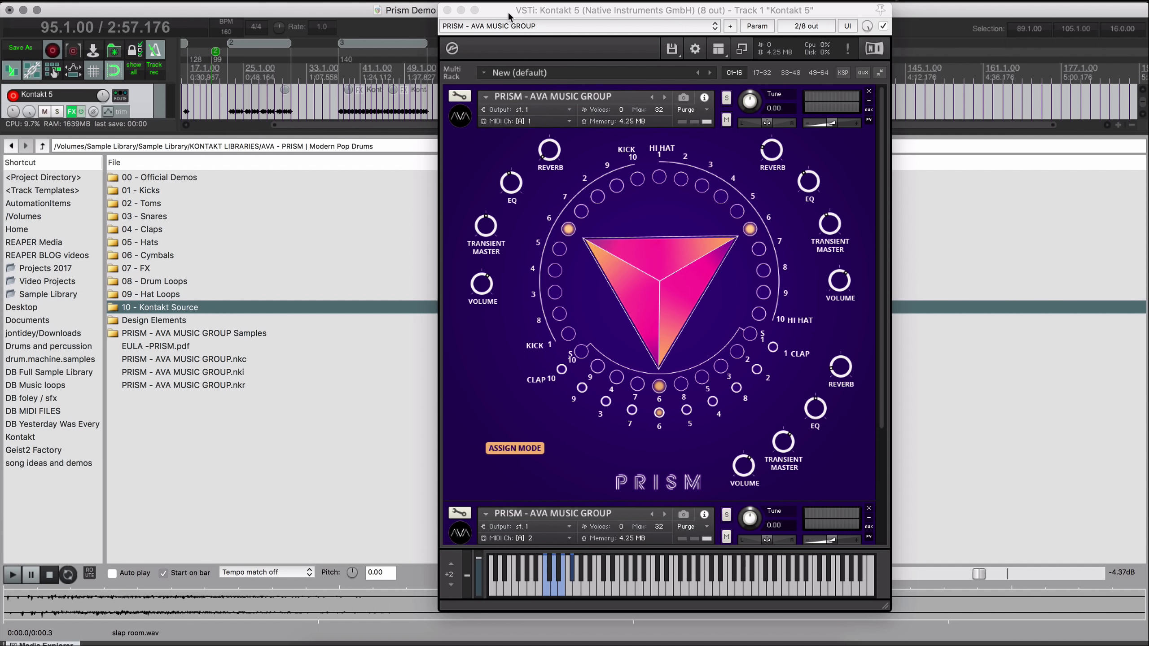
{"action": "left_click_drag", "start_coordinate": [508, 10], "coordinate": [471, 46]}
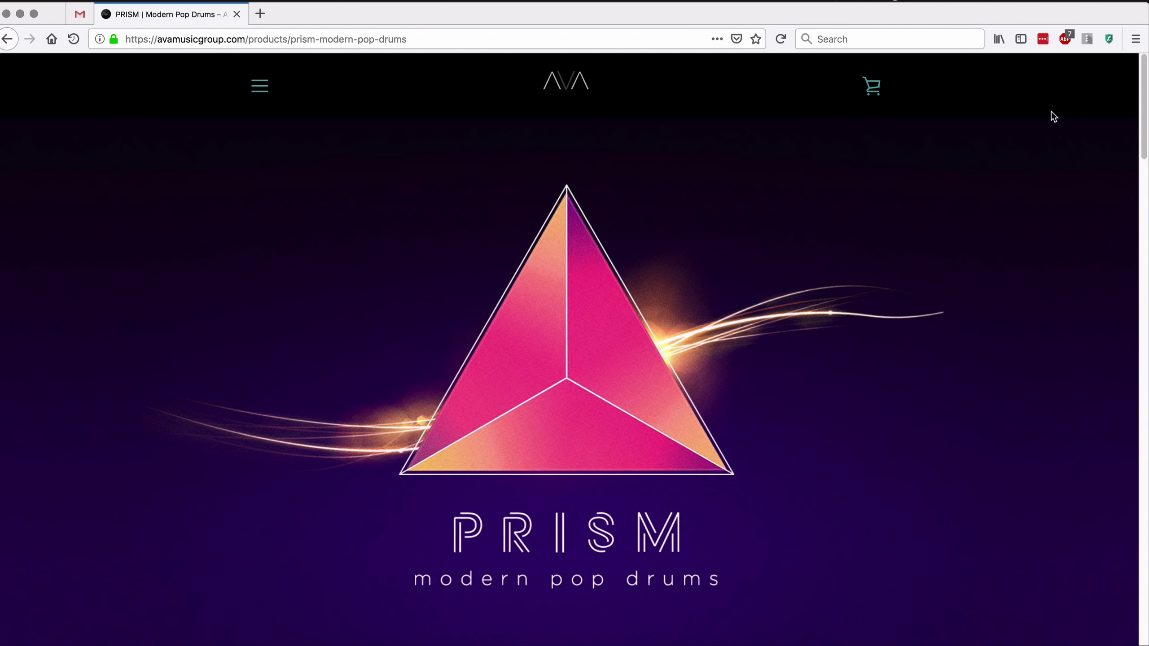
Switch to the PRISM product page in the browser and look through its design, sound demo and walkthrough sections
{"action": "scroll", "coordinate": [1051, 111], "scroll_direction": "down", "scroll_amount": 15}
{"action": "scroll", "coordinate": [1051, 111], "scroll_direction": "down", "scroll_amount": 14}
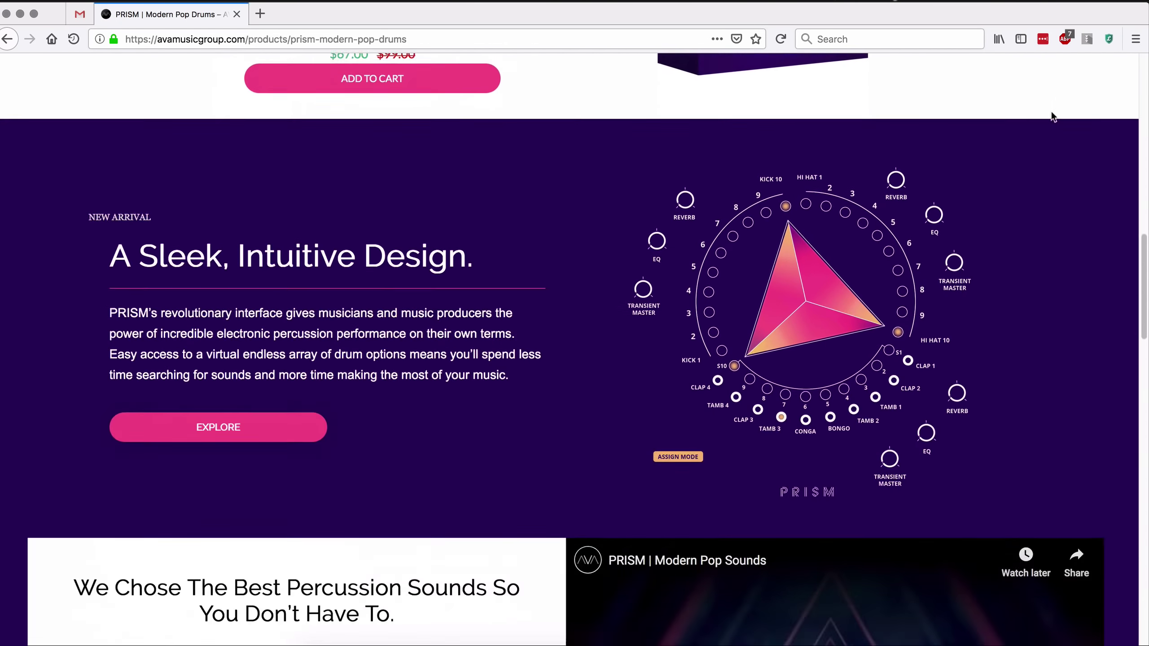
{"action": "scroll", "coordinate": [1051, 111], "scroll_direction": "down", "scroll_amount": 15}
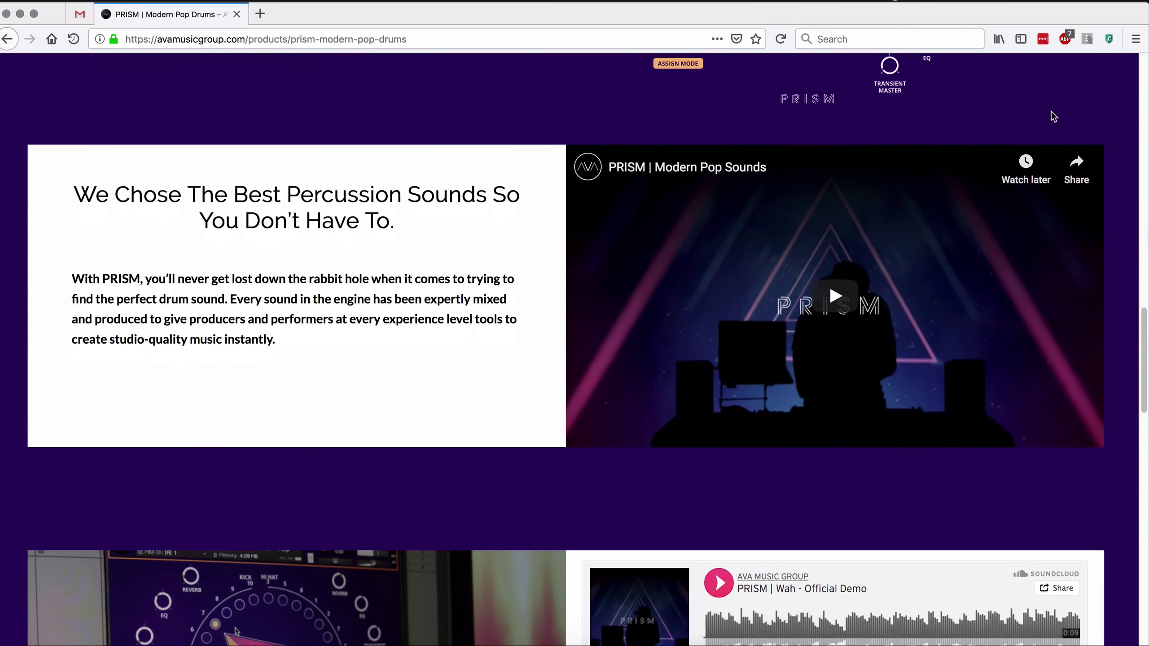
{"action": "scroll", "coordinate": [1051, 116], "scroll_direction": "down", "scroll_amount": 10}
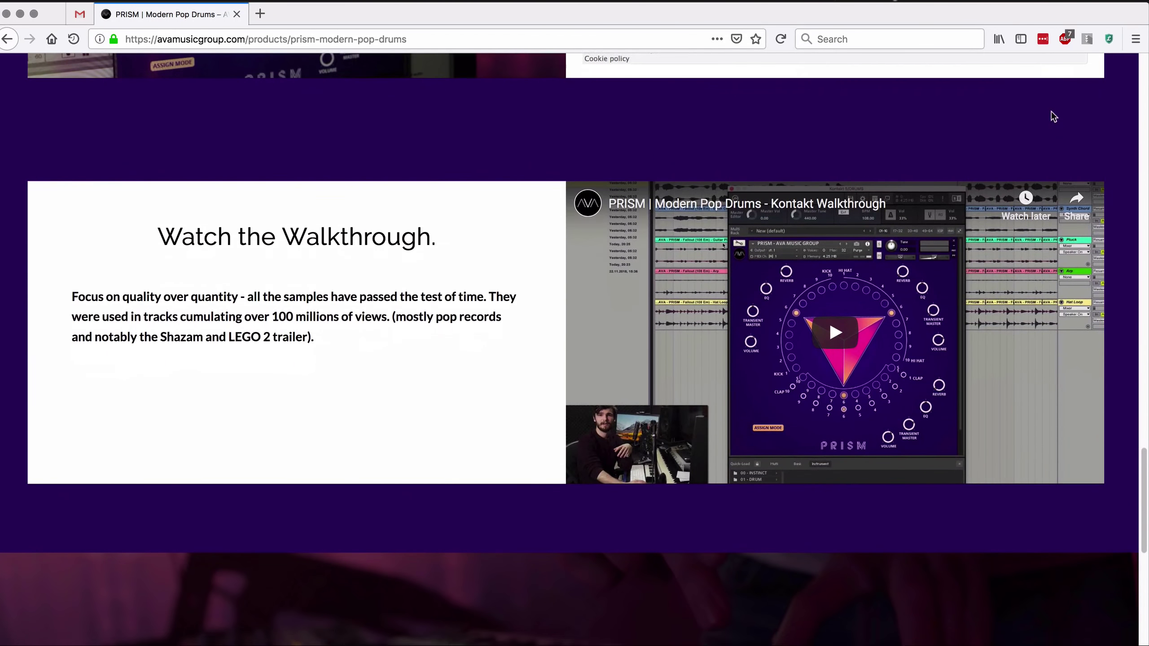